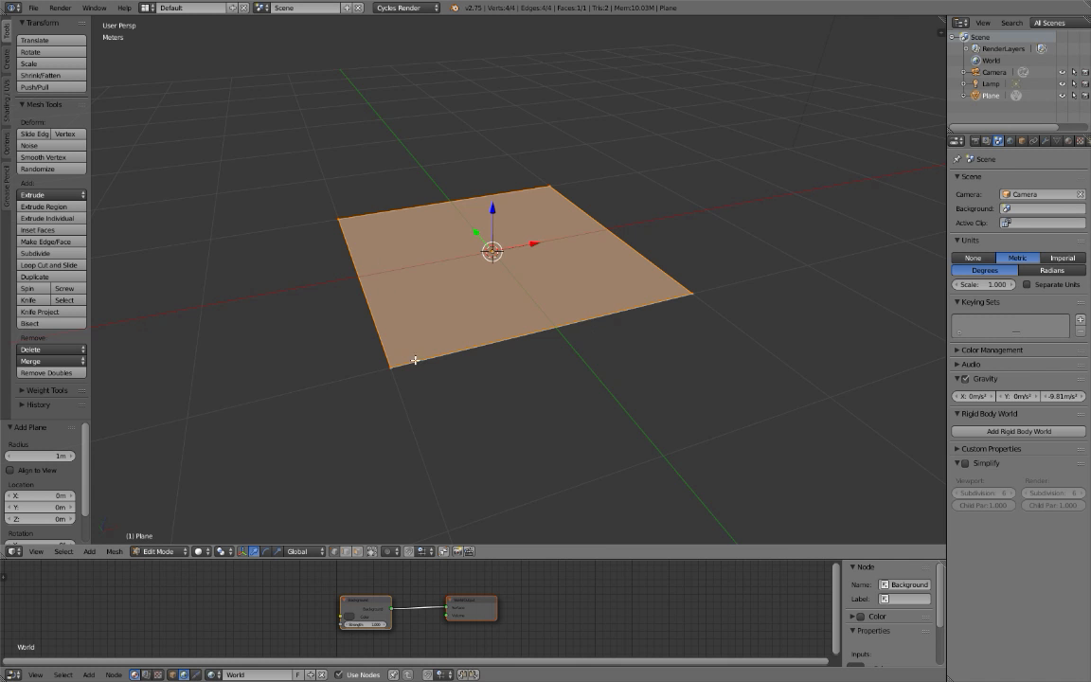
Turn off the transform manipulator and switch the plane back to Object Mode.
middle_click_drag(466, 296, 428, 304)
key("ctrl+space")
middle_click_drag(520, 247, 478, 146)
key("Tab")
scroll(478, 146, "down", 7)
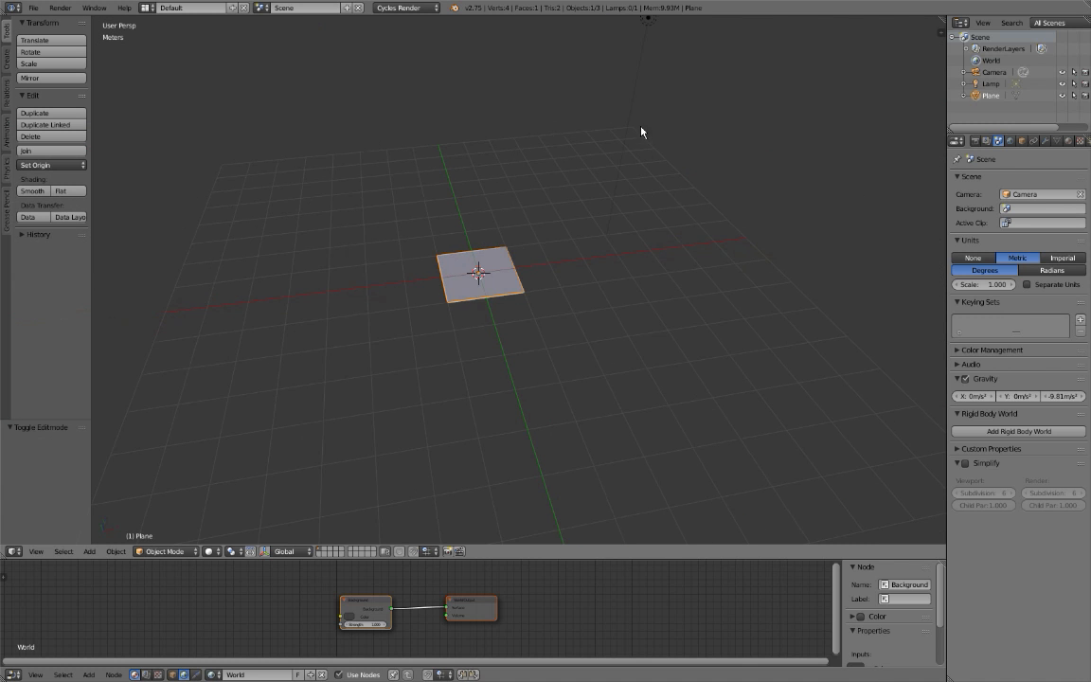
Select the lamp and move it close to the plane.
right_click(642, 137)
key("g")
left_click(500, 316)
Adjust the lamp's height and shift it horizontally by about -24 cm in X and -98 cm in Y.
scroll(499, 307, "up", 3)
middle_click_drag(536, 273, 514, 204)
key("g")
key("z")
left_click(518, 245)
key("g")
key("shift+z")
left_click(518, 265)
Move the lamp about -23 cm in Y and -26 cm in Z in rendered shading, and return to solid shading.
scroll(519, 269, "up", 2)
key("shift+z")
key("g")
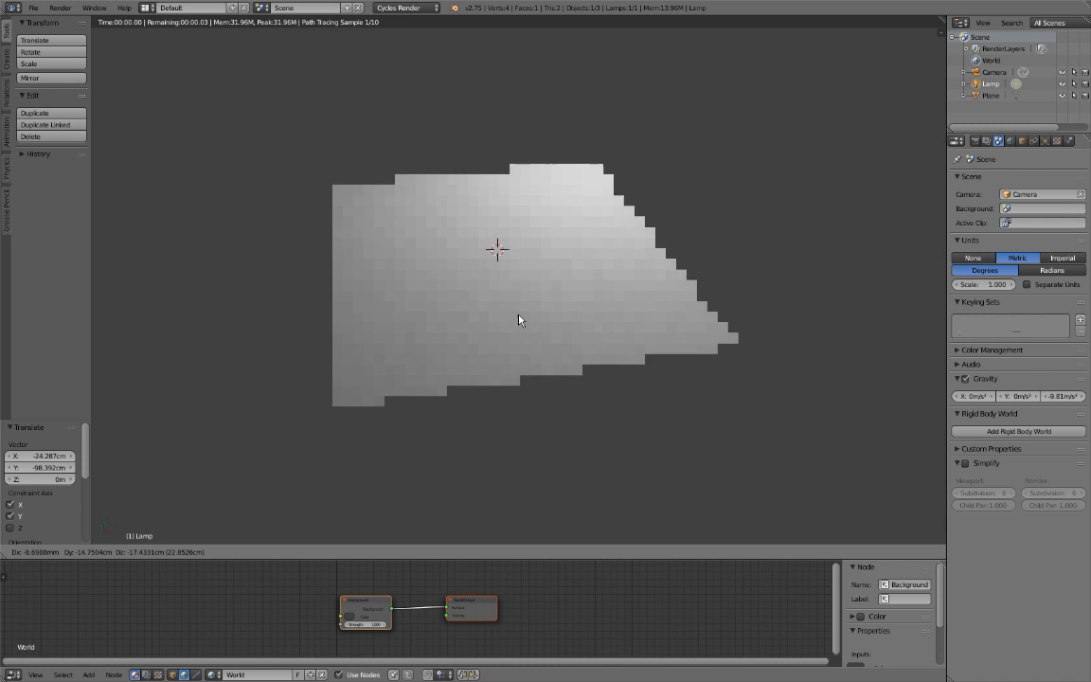
left_click(524, 342)
mouse_move(519, 341)
middle_mouse_down()
mouse_move(546, 342)
mouse_move(541, 332)
middle_mouse_up()
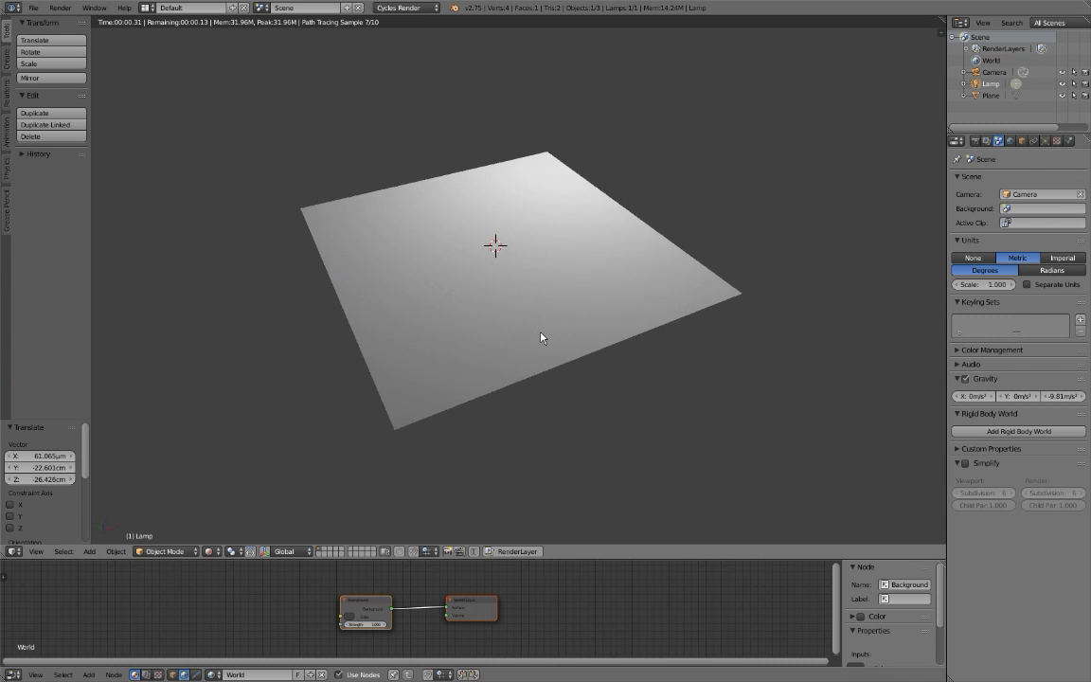
key("shift+z")
scroll(544, 279, "down", 4)
middle_click_drag(543, 278, 503, 297)
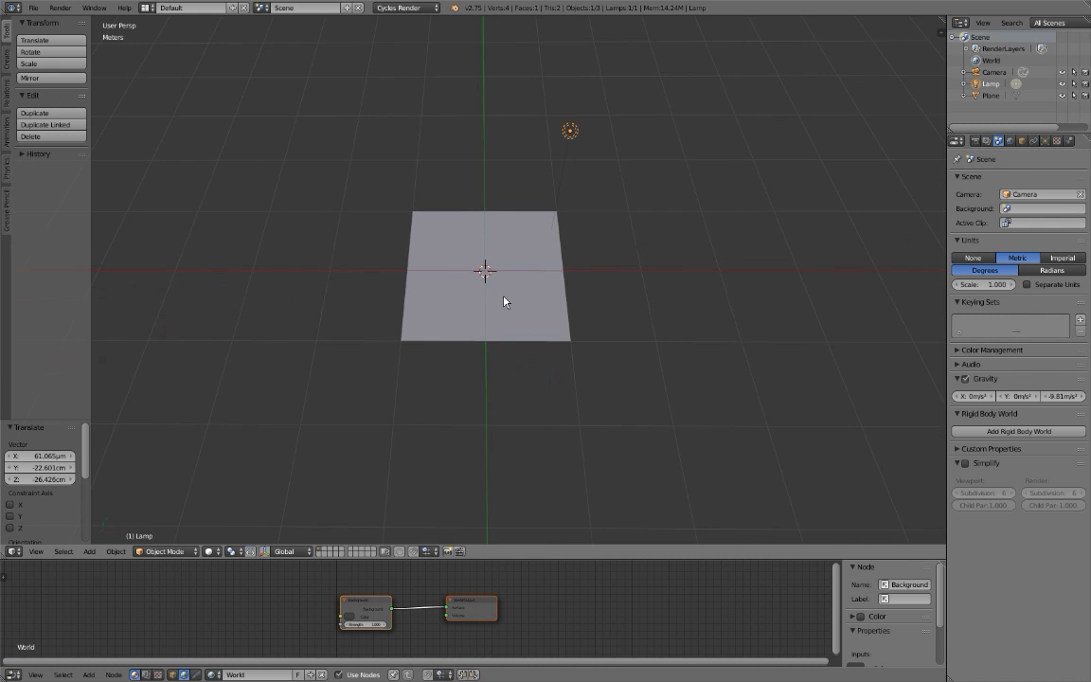
Duplicate the lamp and move the copy horizontally to above the plane's front edge.
left_click(1044, 140)
key("shift+d")
key("z")
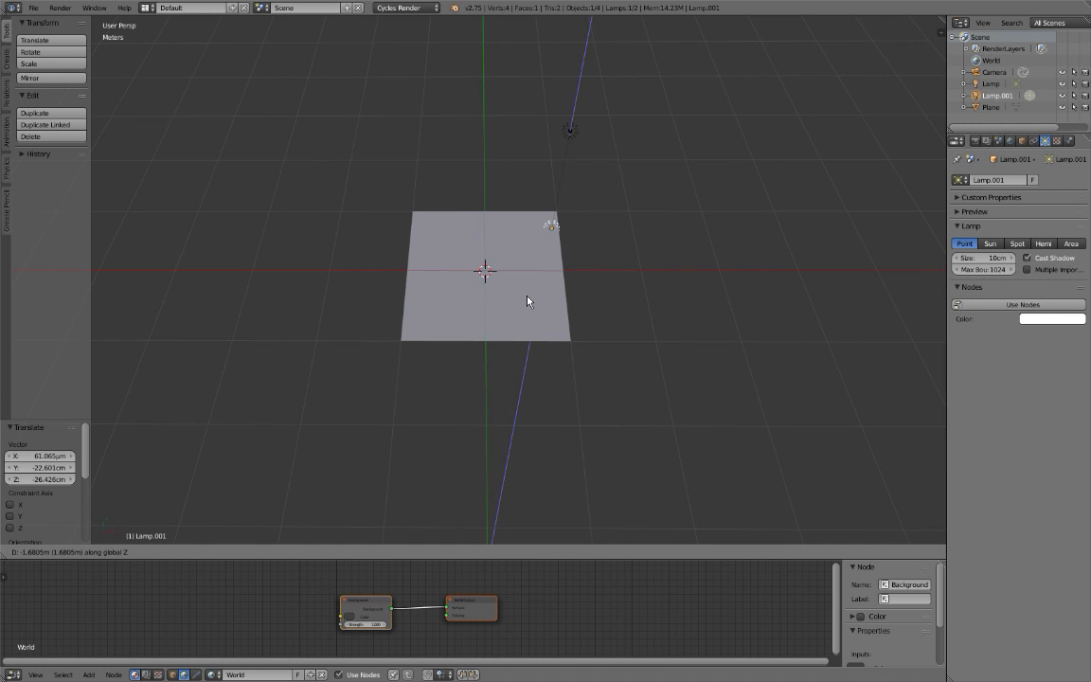
right_click(516, 240)
key("g")
key("shift+z")
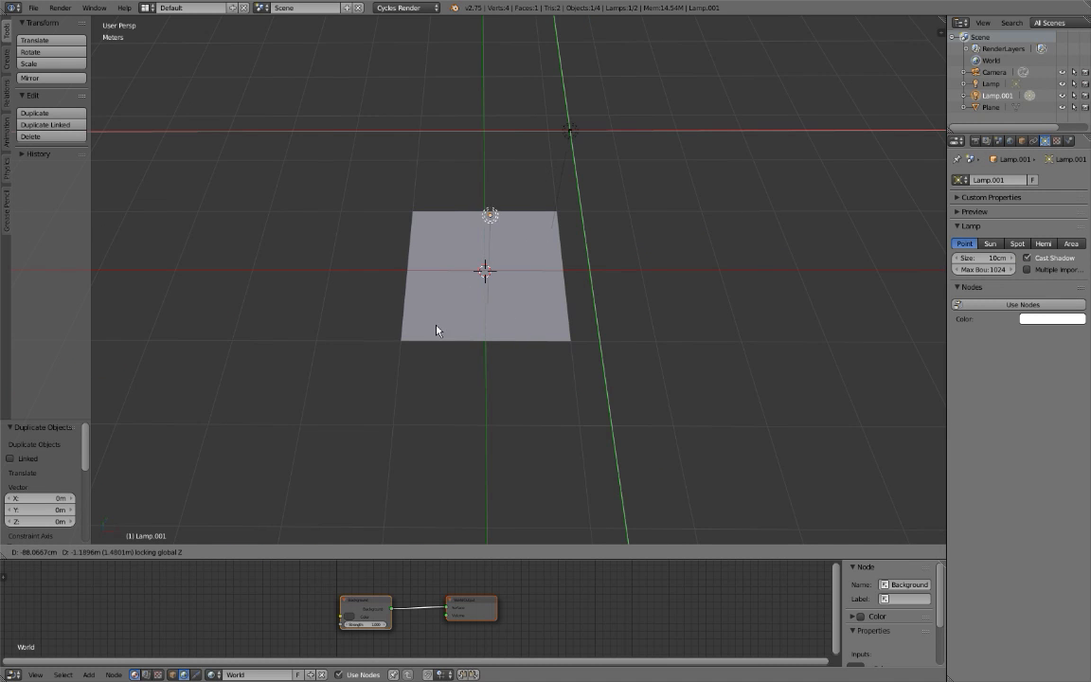
left_click(428, 363)
Lower the duplicated lamp by about 68 cm along the global Z axis.
key("g")
key("z")
left_click(500, 366)
left_click(499, 367)
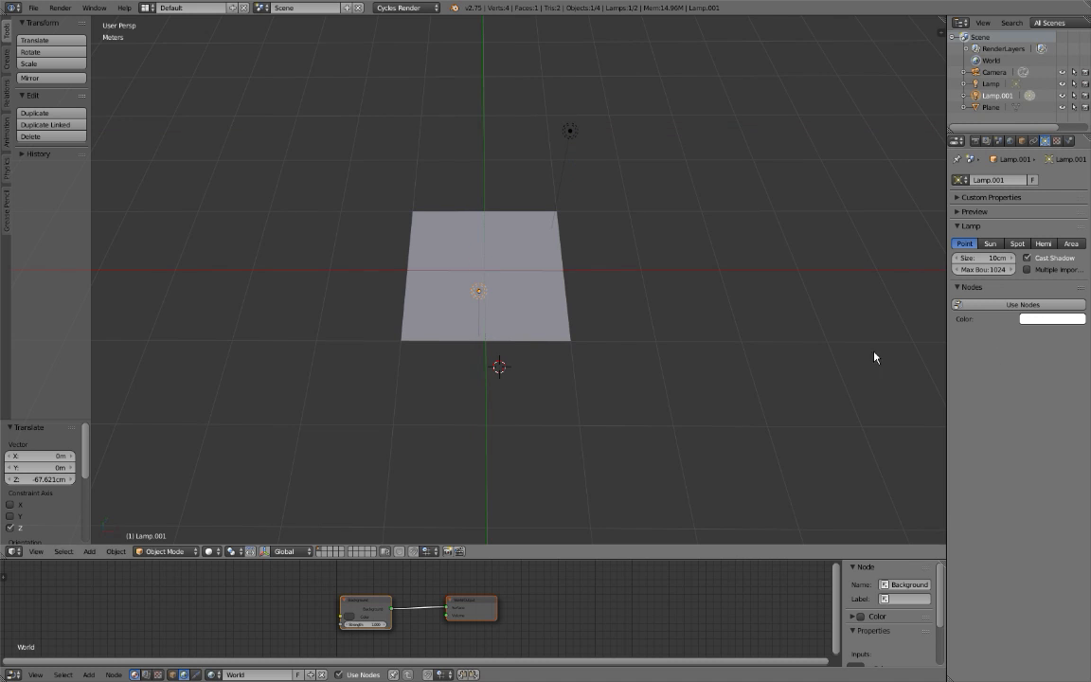
Enable nodes on the duplicated lamp, give its emission a pale yellow colour with hue 0.157, and switch to rendered shading.
left_click(1009, 305)
scroll(714, 299, "up", 5)
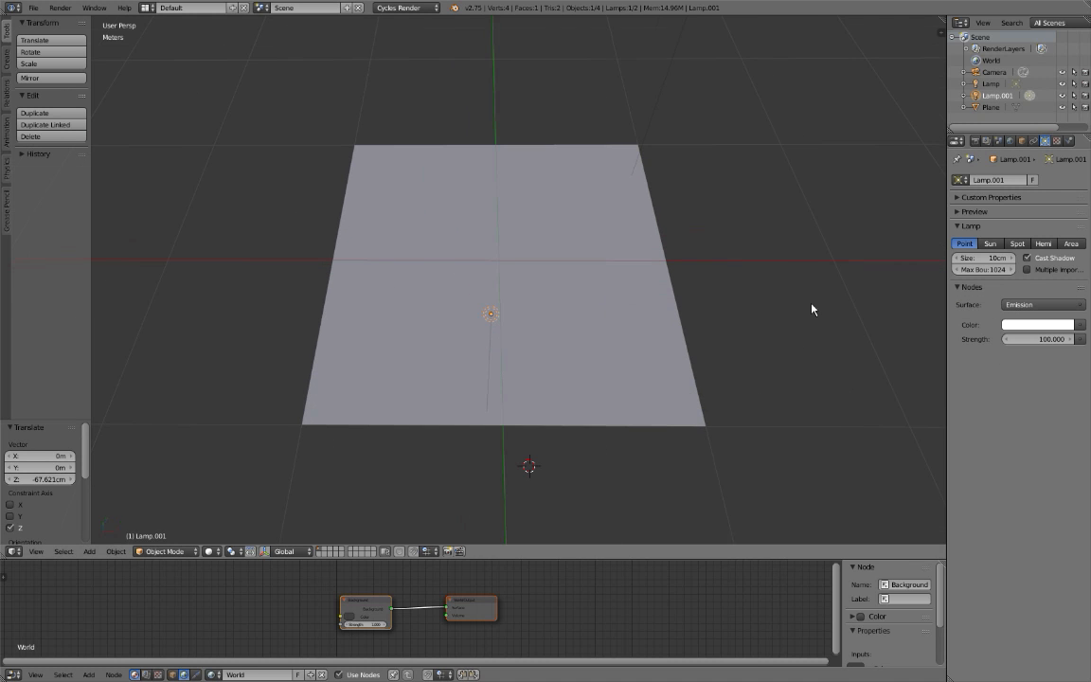
left_click(1021, 324)
left_click(985, 237)
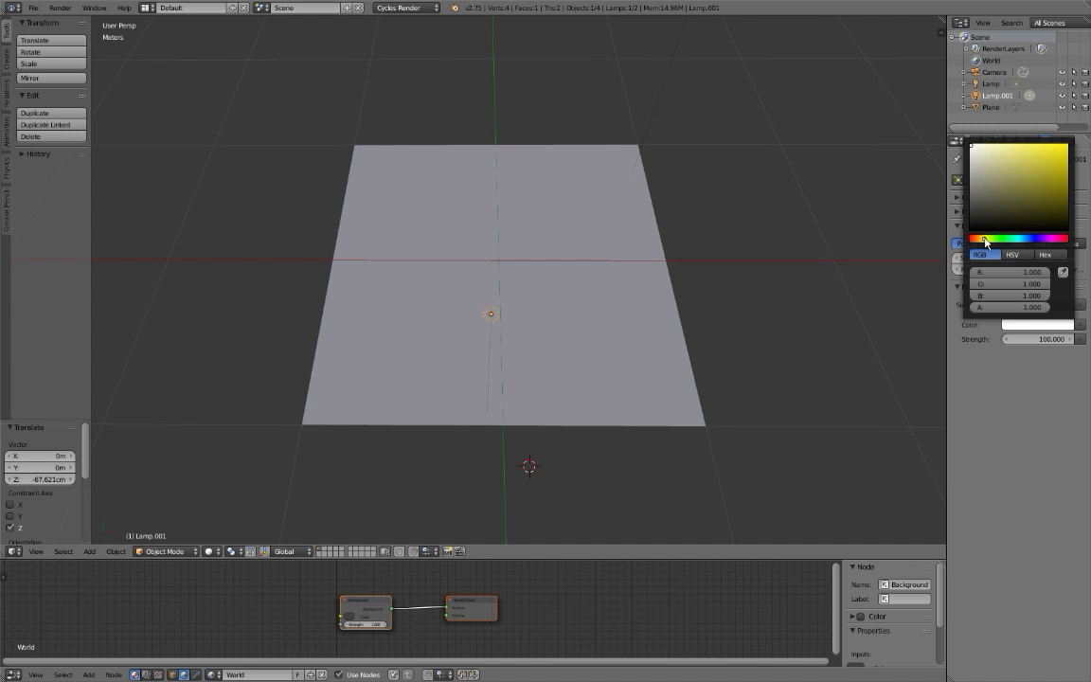
left_click(1010, 254)
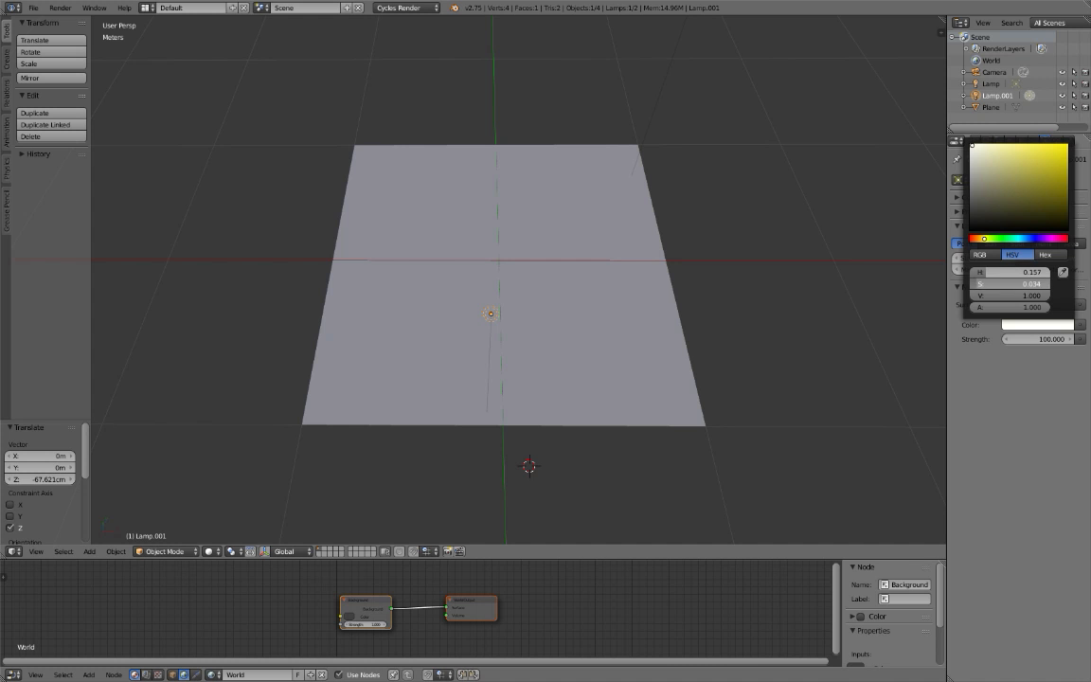
key("shift+z")
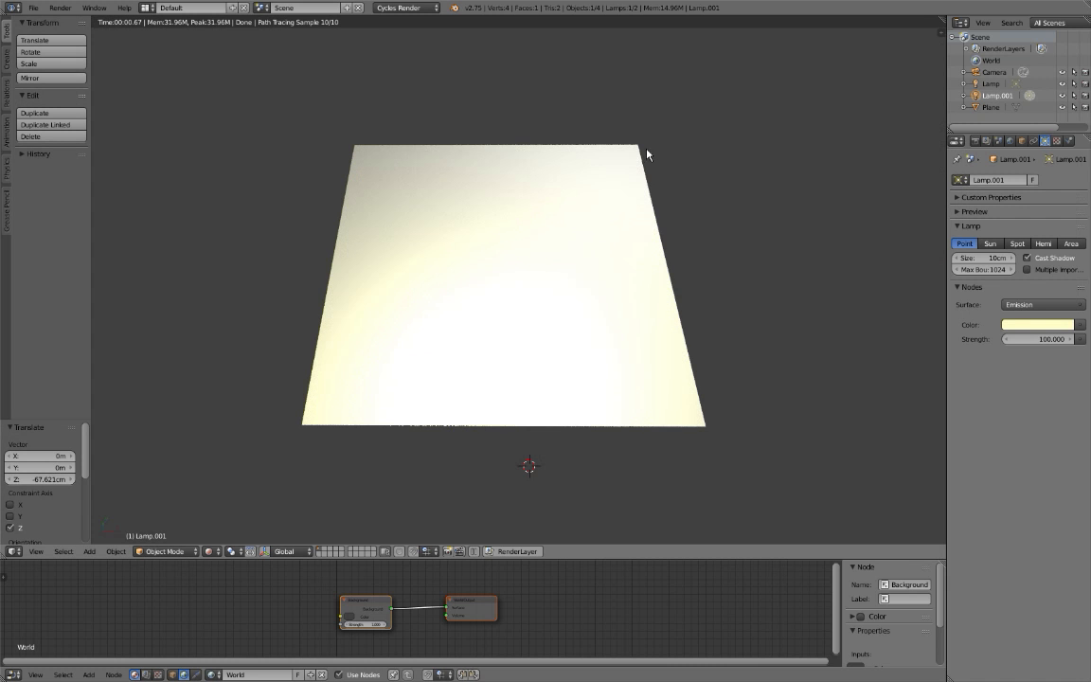
Hide the original lamp and set the duplicated lamp's colour saturation to 0.137.
right_click(643, 163)
key("h")
middle_click_drag(641, 122, 670, 209)
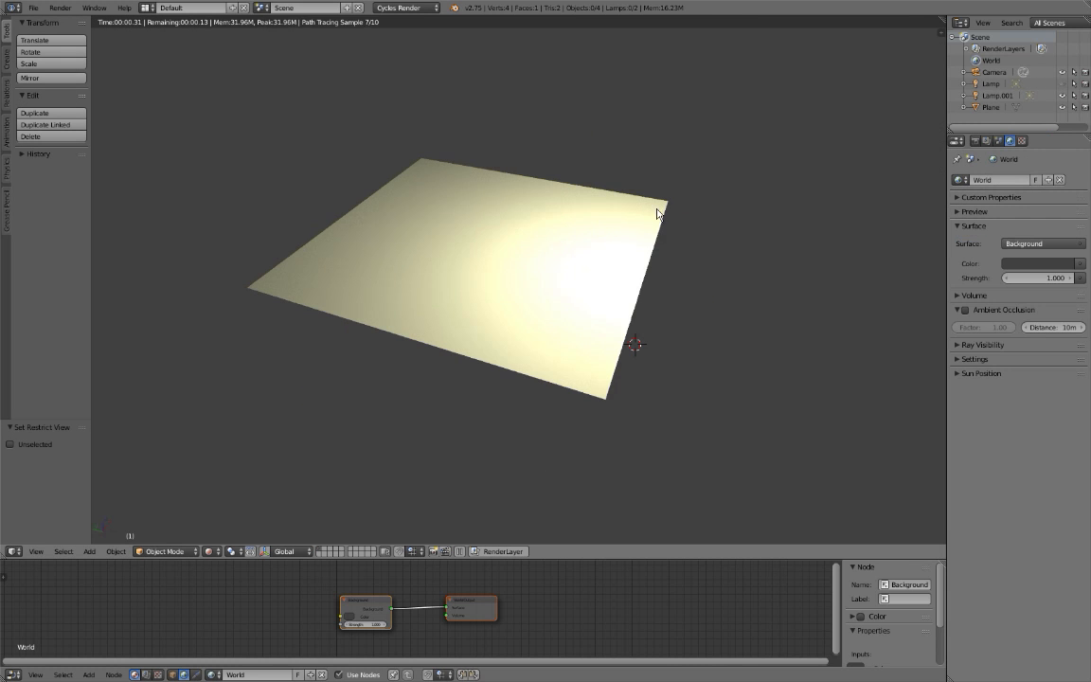
left_click(1037, 324)
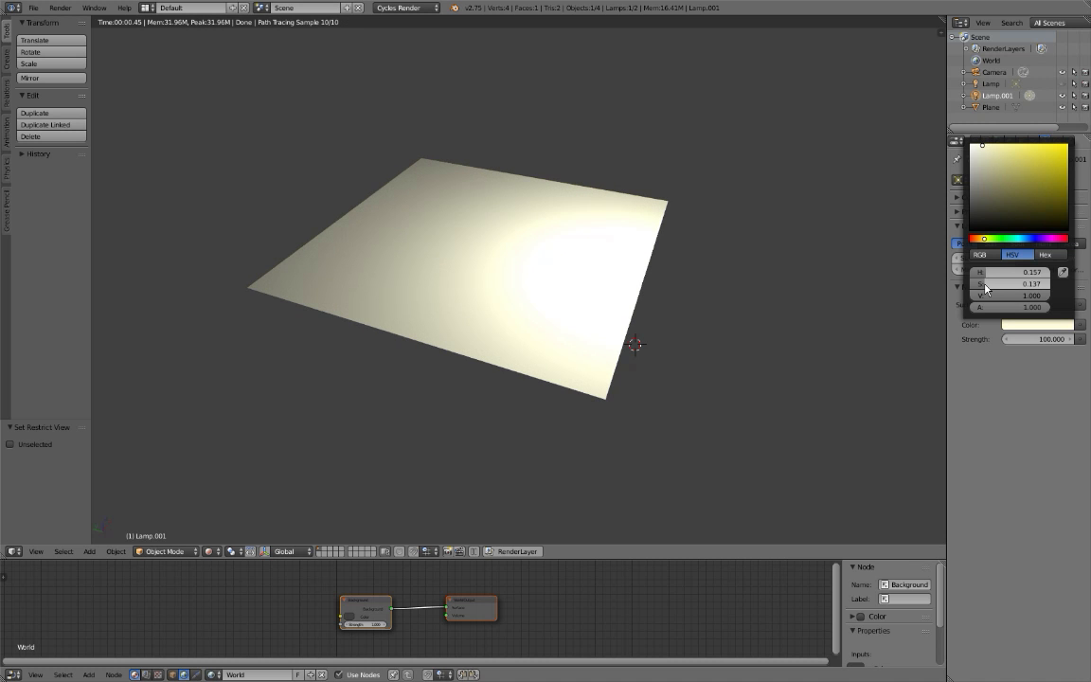
middle_click_drag(774, 354, 665, 310)
Move the duplicated lamp horizontally away from the plane and unhide the original lamp.
key("g")
key("shift+z")
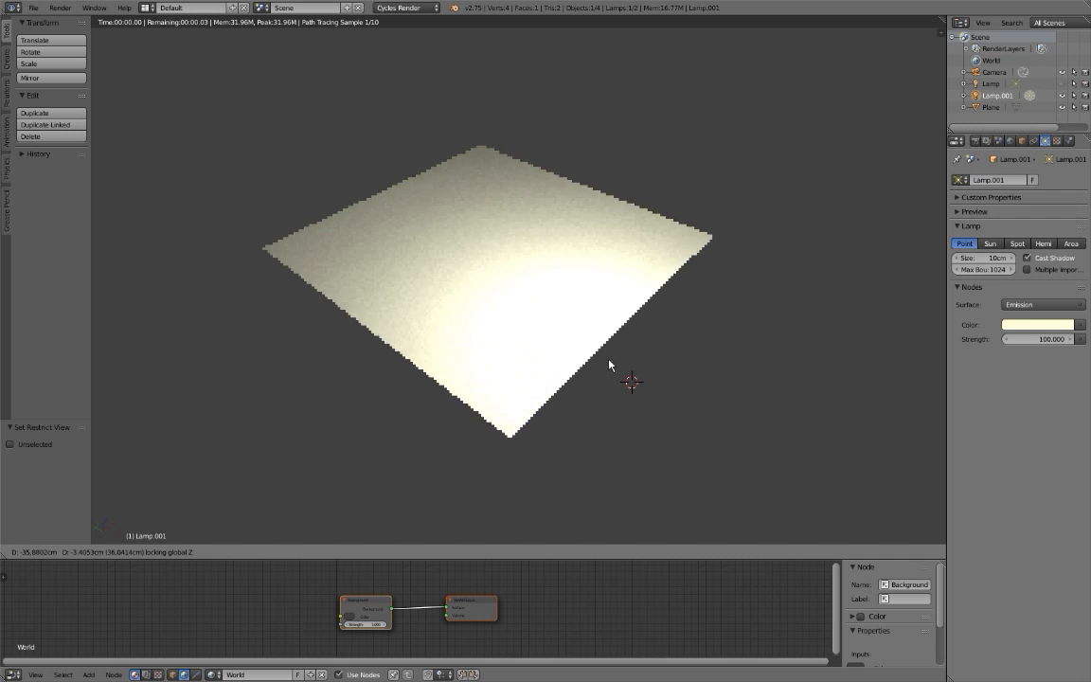
left_click(696, 453)
middle_click_drag(665, 426, 466, 282)
key("alt+h")
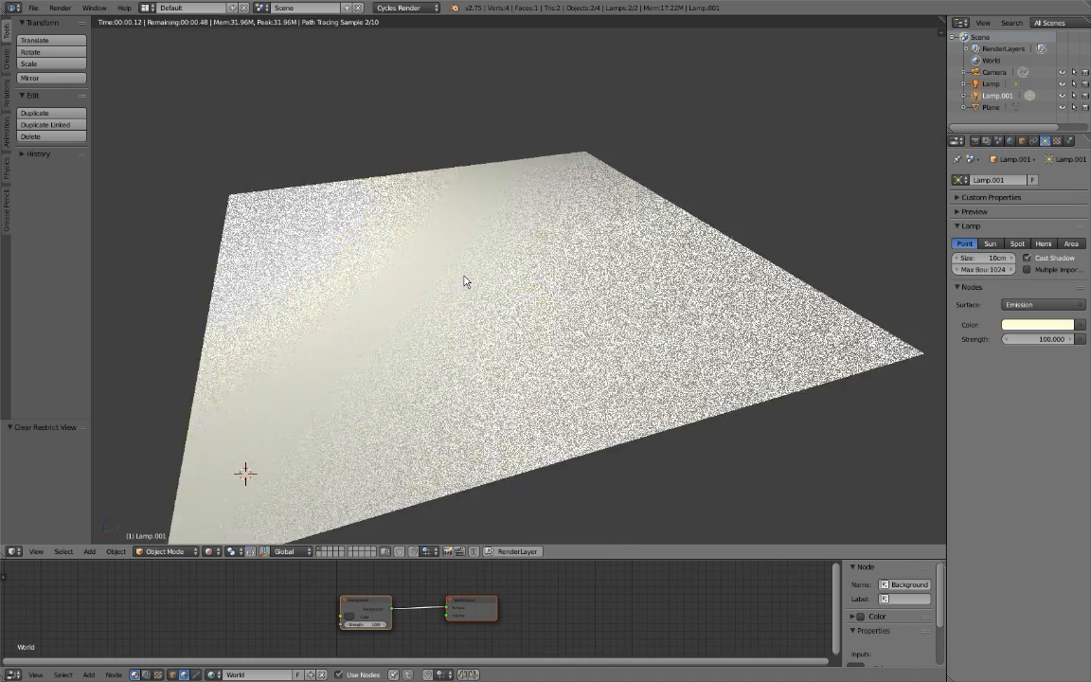
Enable Multiple Importance sampling on both lamps and return to solid shading.
left_click(1034, 269)
scroll(682, 231, "down", 4)
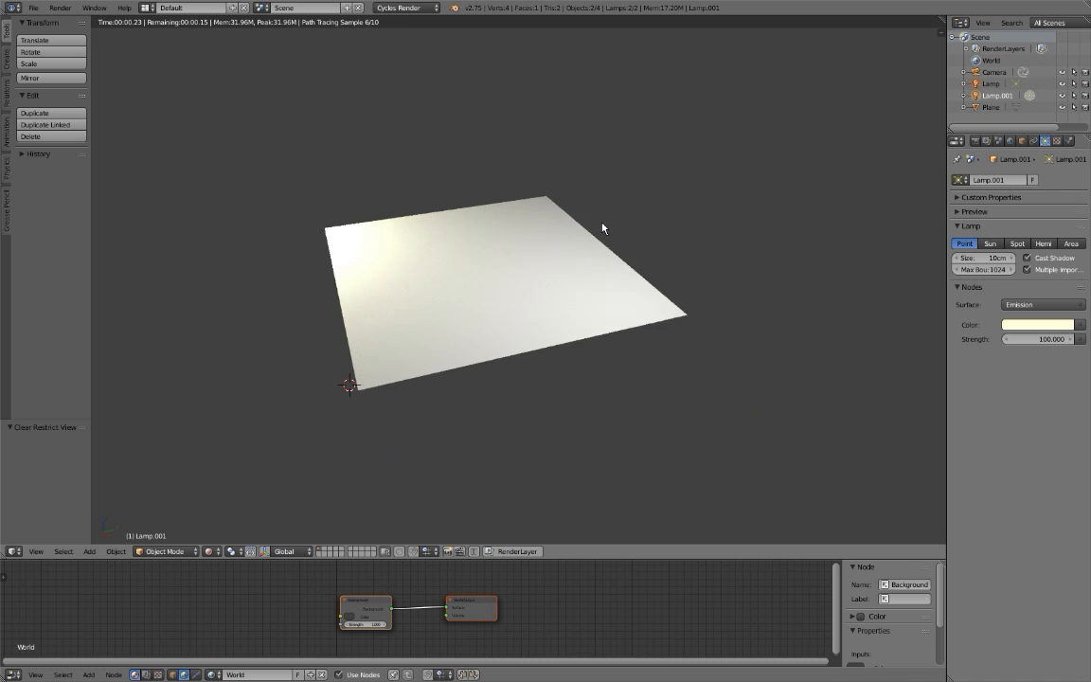
middle_click_drag(603, 227, 613, 241)
key("shift+z")
right_click(737, 79)
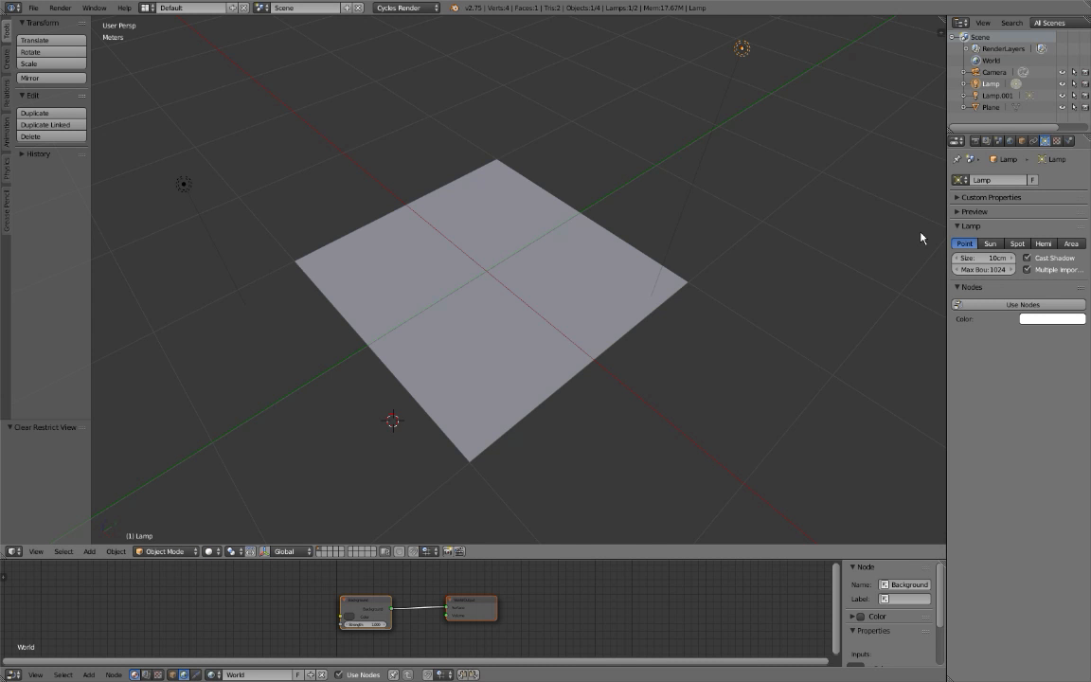
middle_click_drag(466, 229, 480, 239)
Select the plane and examine its lighting in rendered shading.
right_click(502, 294)
middle_click_drag(512, 326, 540, 345)
key("shift+z")
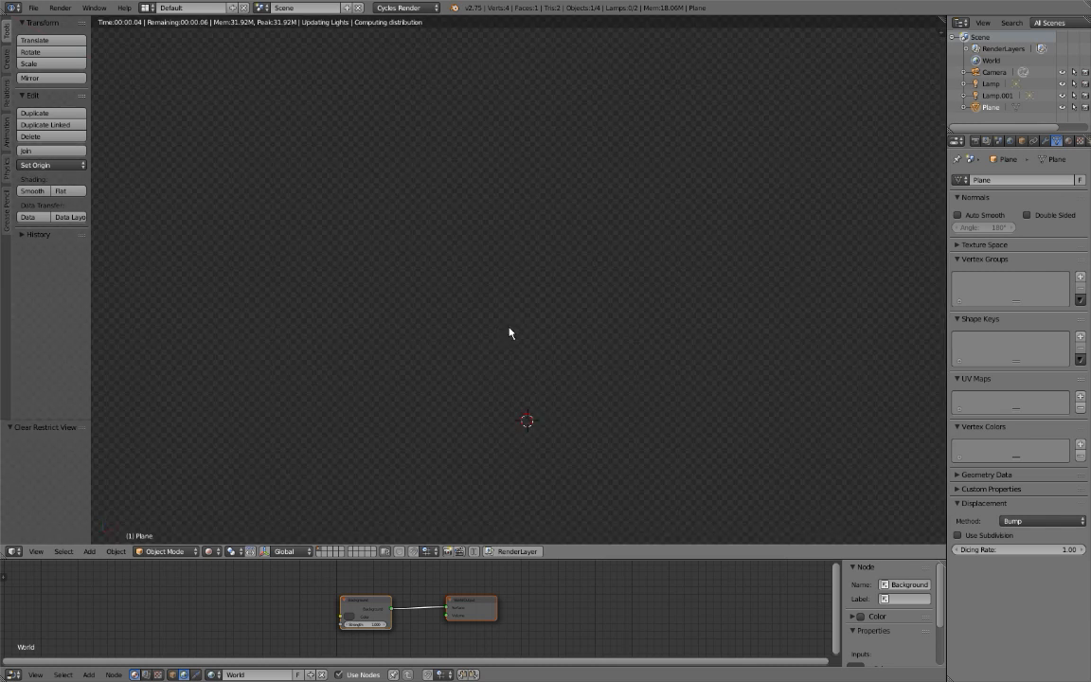
mouse_move(437, 318)
middle_mouse_down()
mouse_move(568, 304)
mouse_move(537, 312)
mouse_move(558, 299)
mouse_move(509, 295)
mouse_move(514, 301)
mouse_move(530, 278)
middle_mouse_up()
key("shift+z")
middle_click_drag(476, 408, 405, 424)
Hide the tool shelf and snap the 3D cursor to the centre of the selected plane.
key("t")
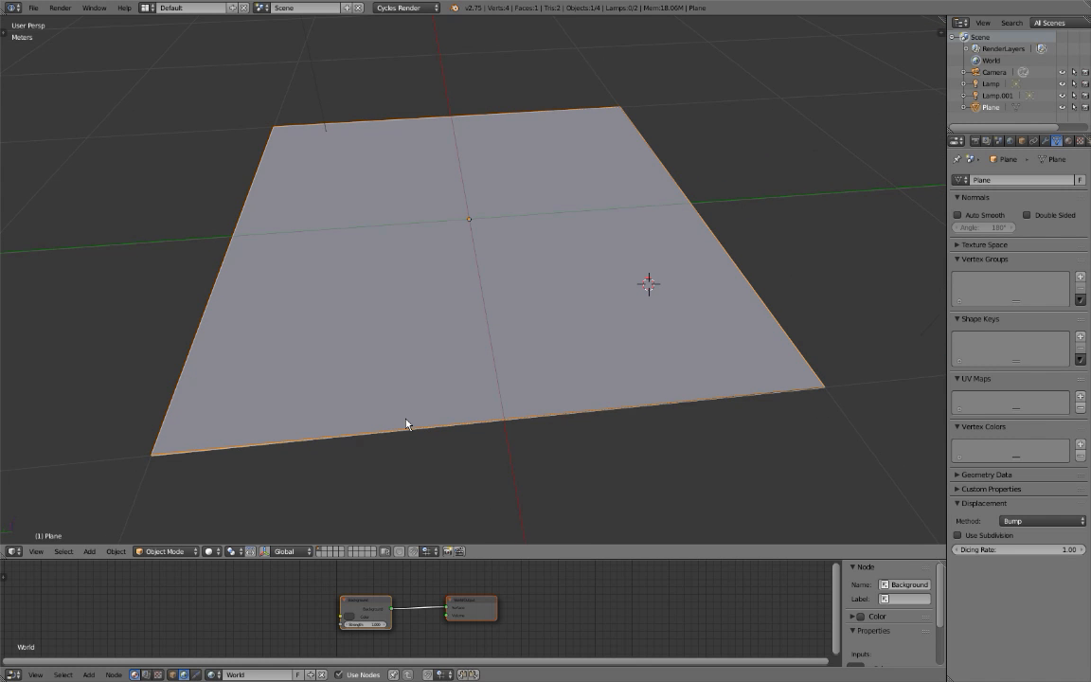
key("ctrl+s")
key("Escape")
key("shift+s")
key("u")
Turn on the Only Render display option for the 3D view.
key("n")
scroll(858, 403, "down", 8)
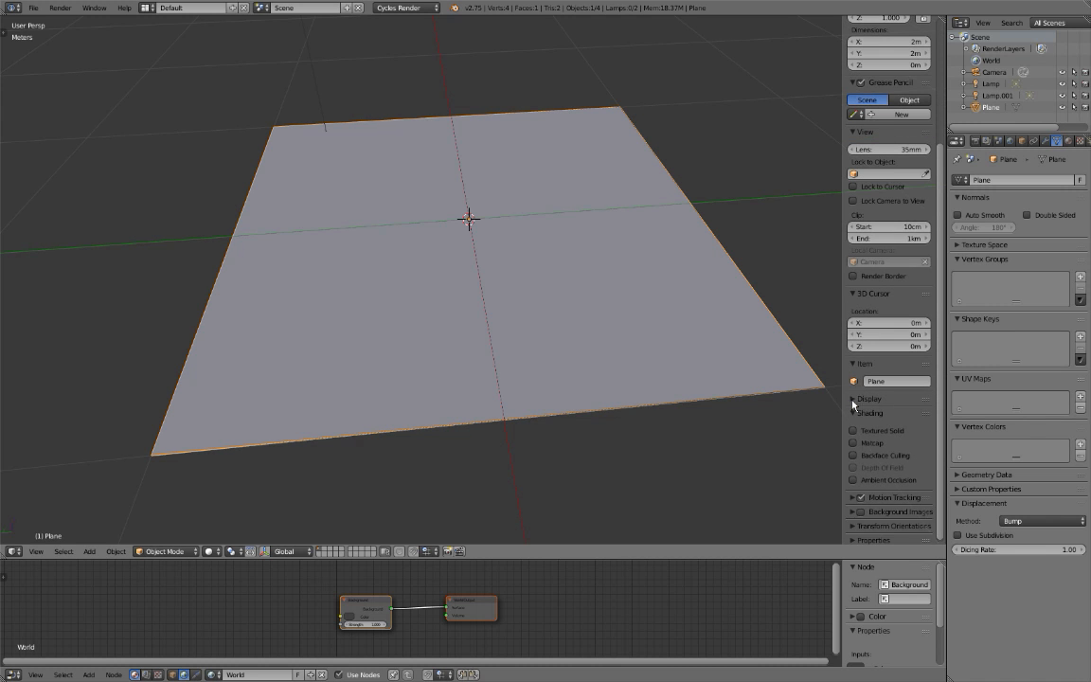
left_click(855, 413)
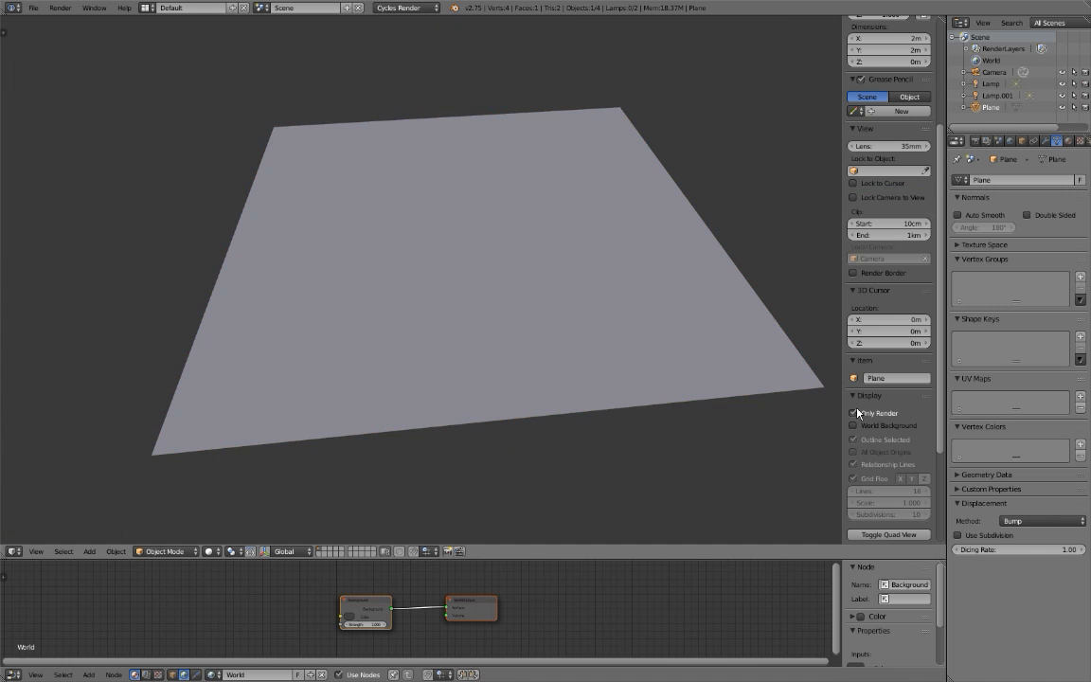
key("n")
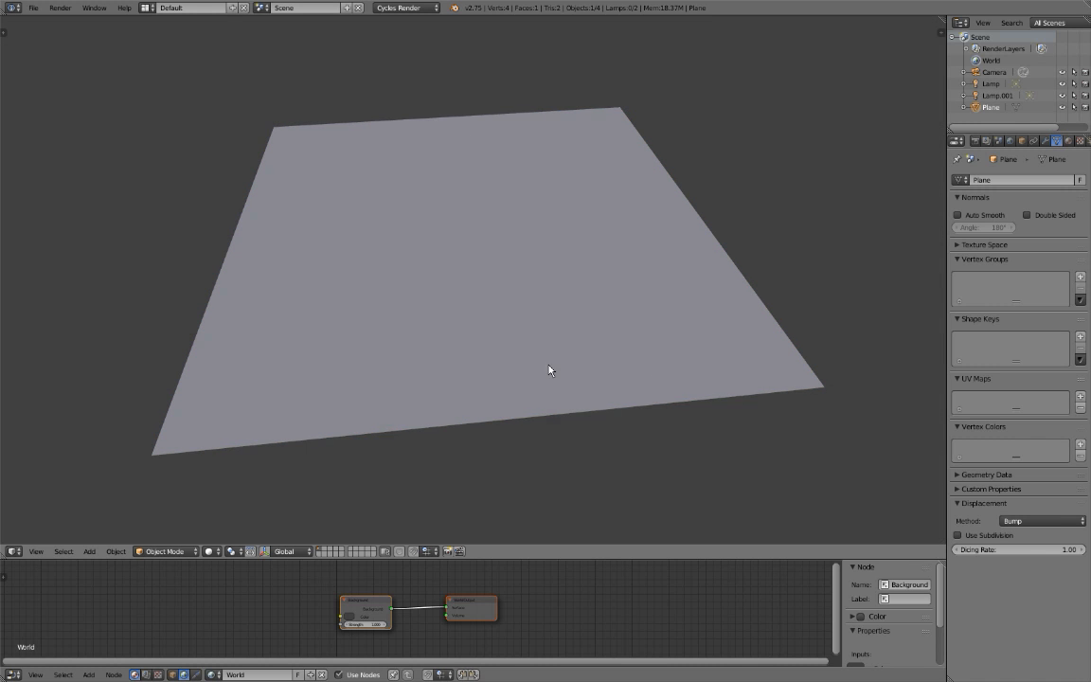
Darken the world background colour, disconnect the Background node from the World Output, and show the view in rendered shading.
left_click_drag(347, 614, 249, 609)
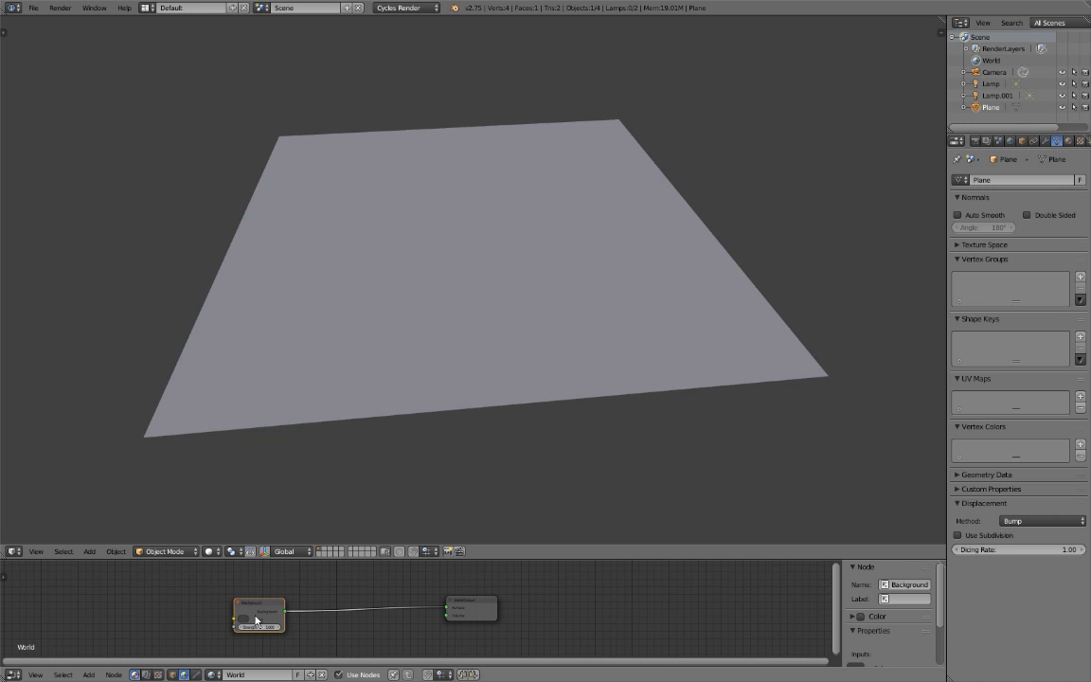
left_click(248, 622)
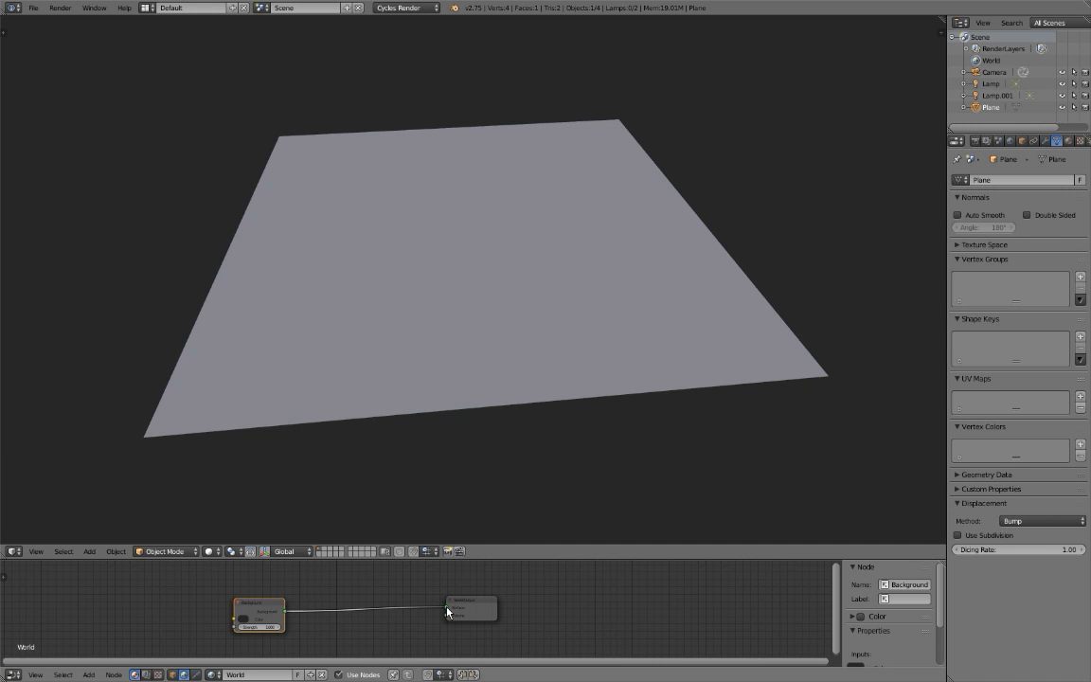
left_click_drag(444, 611, 414, 605)
mouse_move(434, 407)
middle_mouse_down()
mouse_move(460, 404)
mouse_move(460, 373)
mouse_move(424, 382)
middle_mouse_up()
key("shift+z")
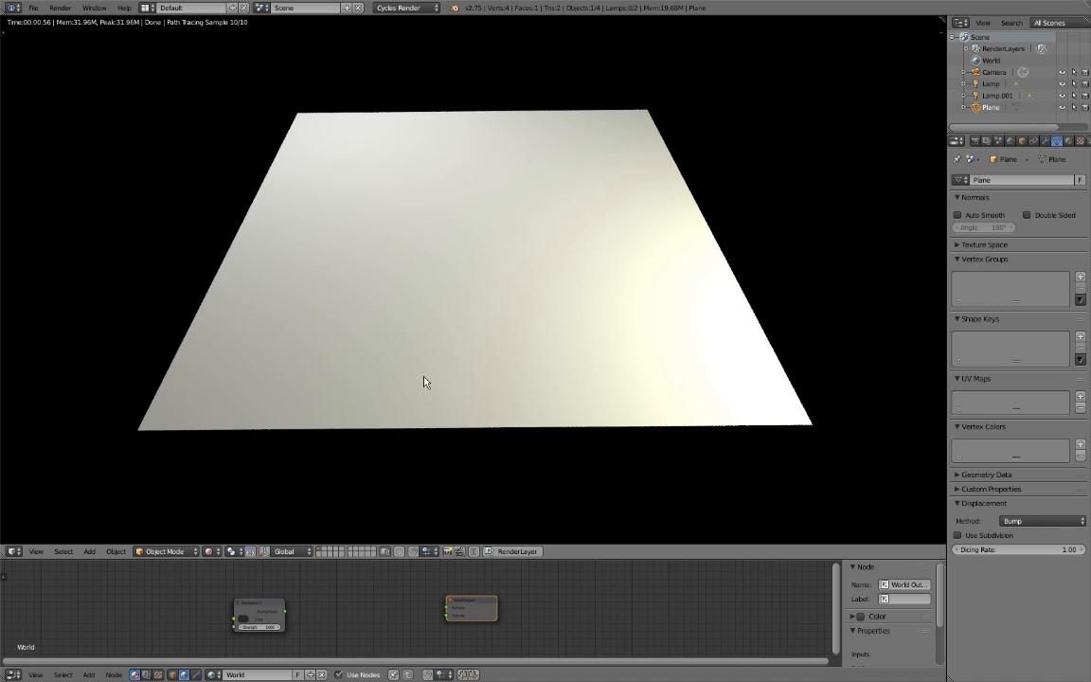
Set the duplicated lamp's emission strength to 42.8 and return to solid shading.
left_click(996, 96)
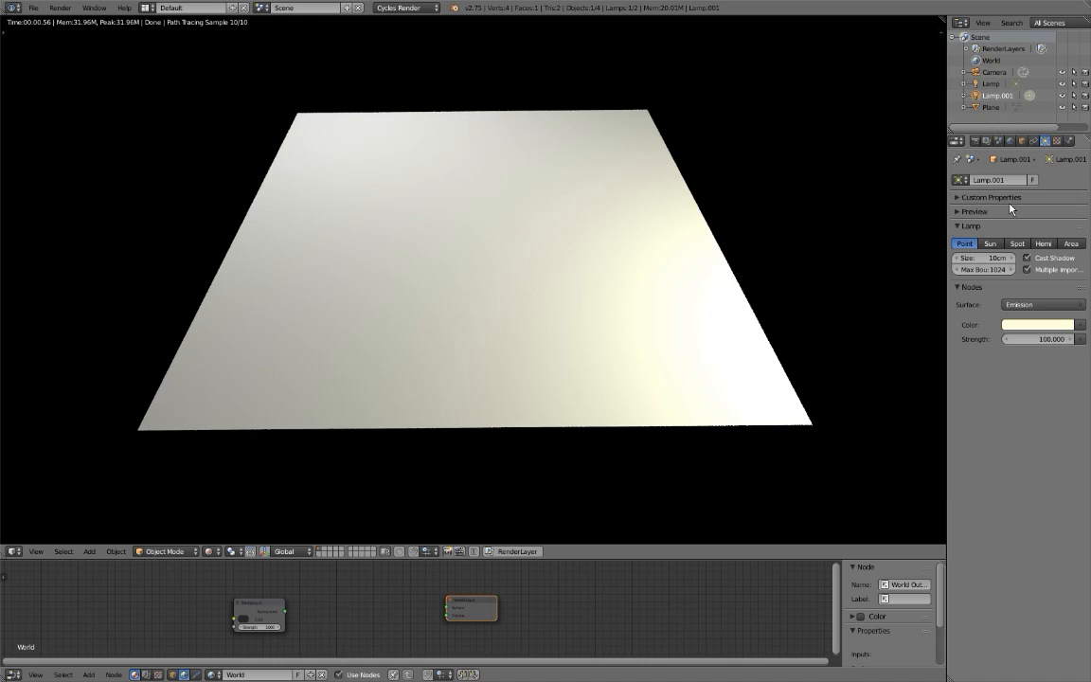
left_click_drag(1038, 338, 891, 338)
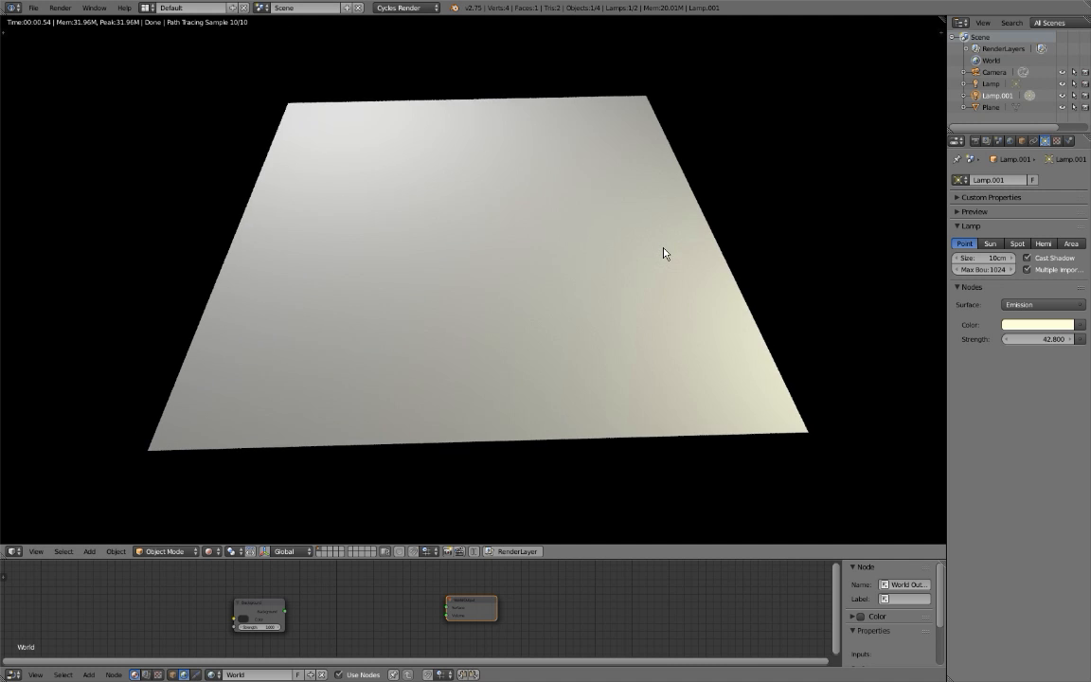
key("shift+z")
Add a UV sphere at the plane's centre and scale it down to a small ball.
key("shift+a")
mouse_move(665, 250)
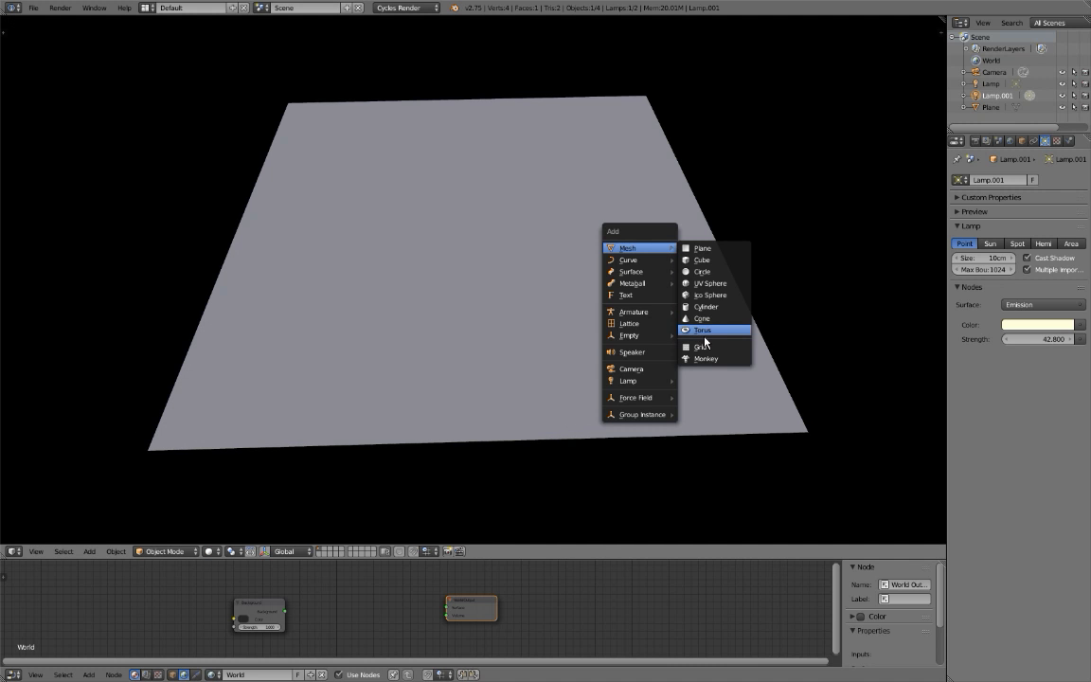
left_click(695, 282)
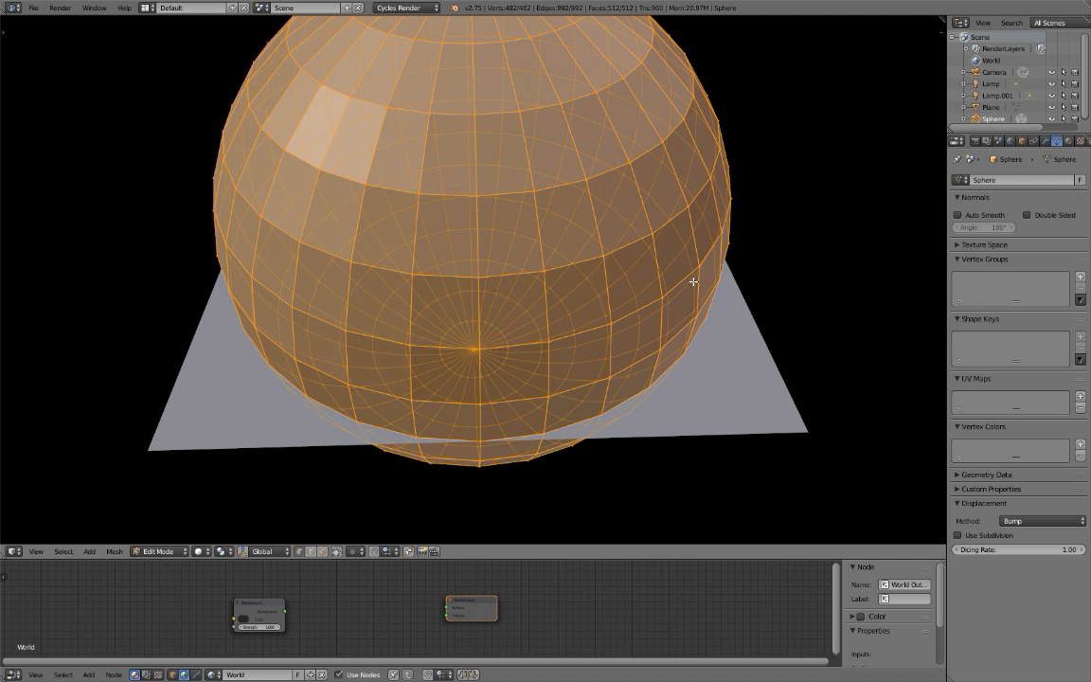
key("s")
left_click(502, 221)
key("Tab")
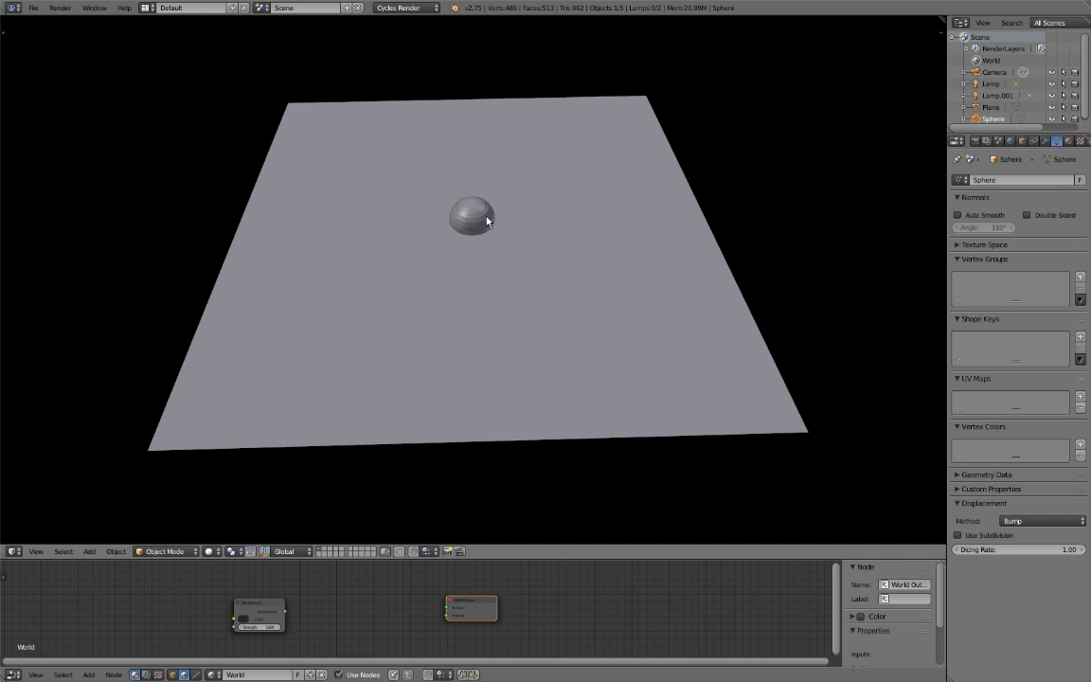
Shade the sphere smooth and raise it along Z by about 5 cm so it rests on the plane.
key("t")
key("g")
key("z")
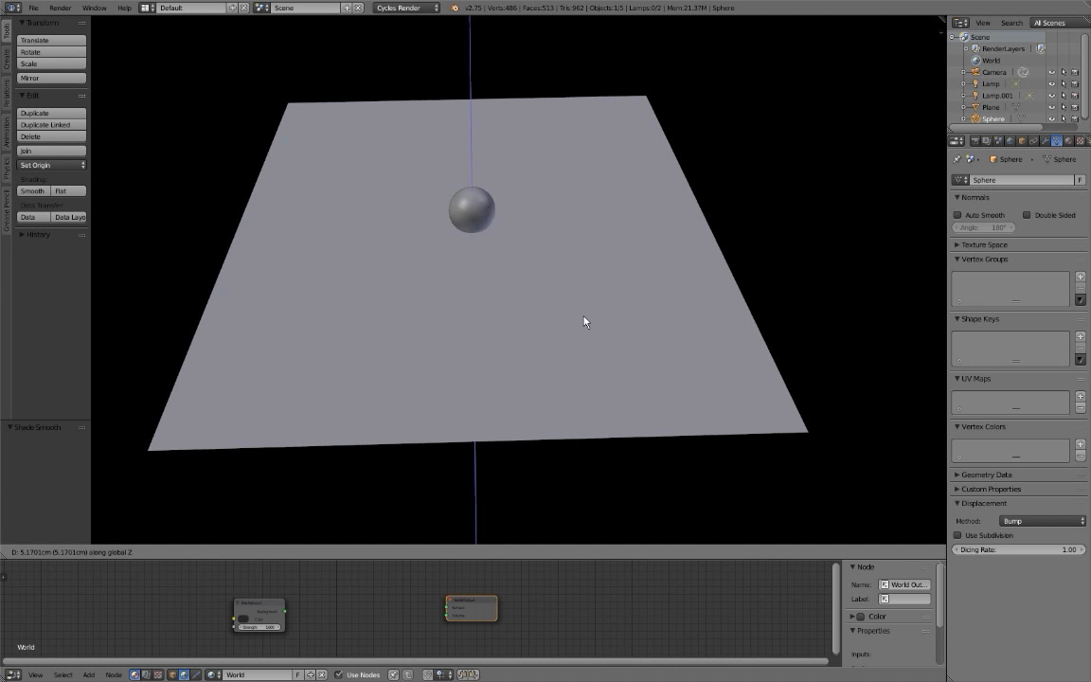
left_click(578, 311)
Examine the sphere and its shadows up close in rendered shading.
key("shift+z")
key("t")
middle_click_drag(551, 290, 481, 257)
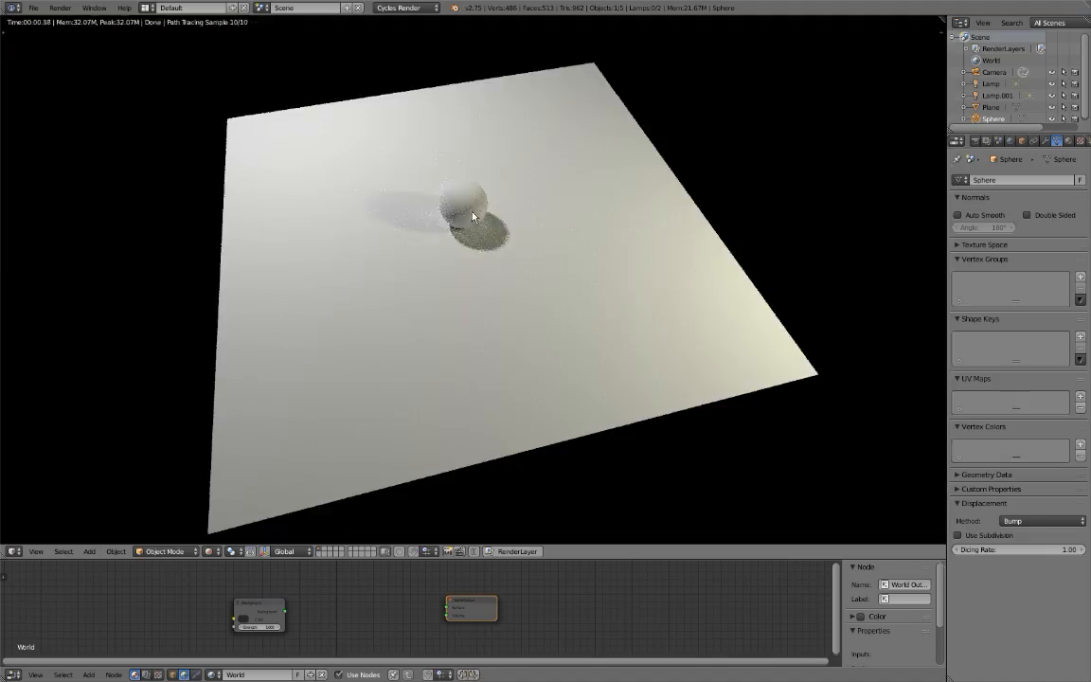
scroll(481, 265, "up", 8)
scroll(464, 311, "down", 3)
scroll(463, 289, "down", 5)
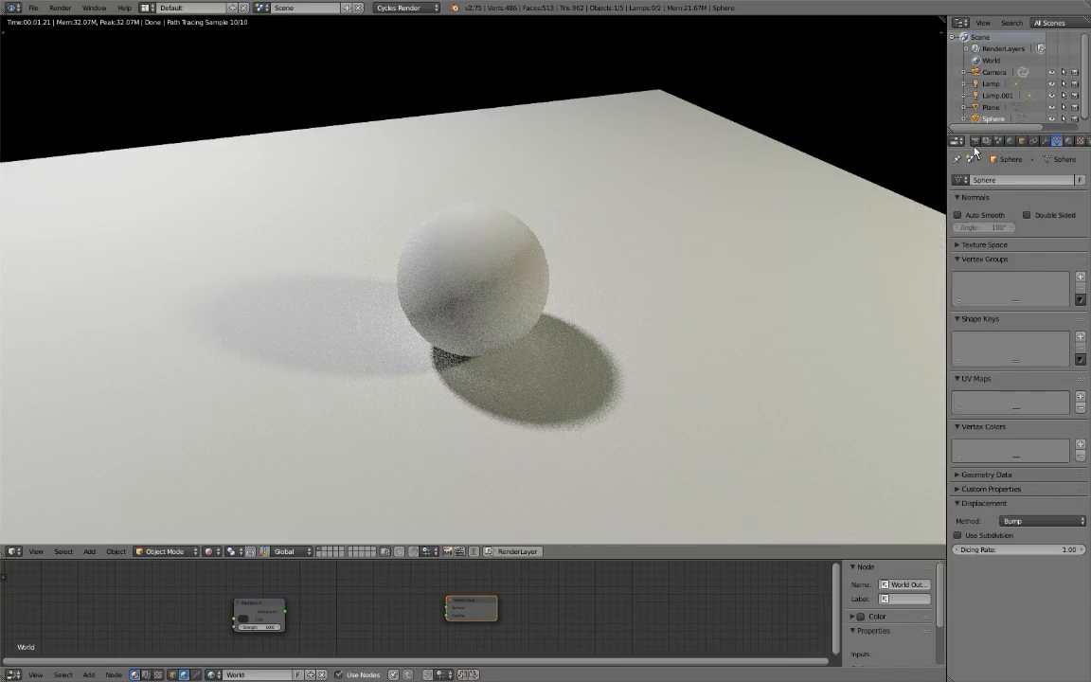
Set the viewport Start Resolution in the render performance settings to 480.
left_click(974, 142)
scroll(1050, 280, "down", 3)
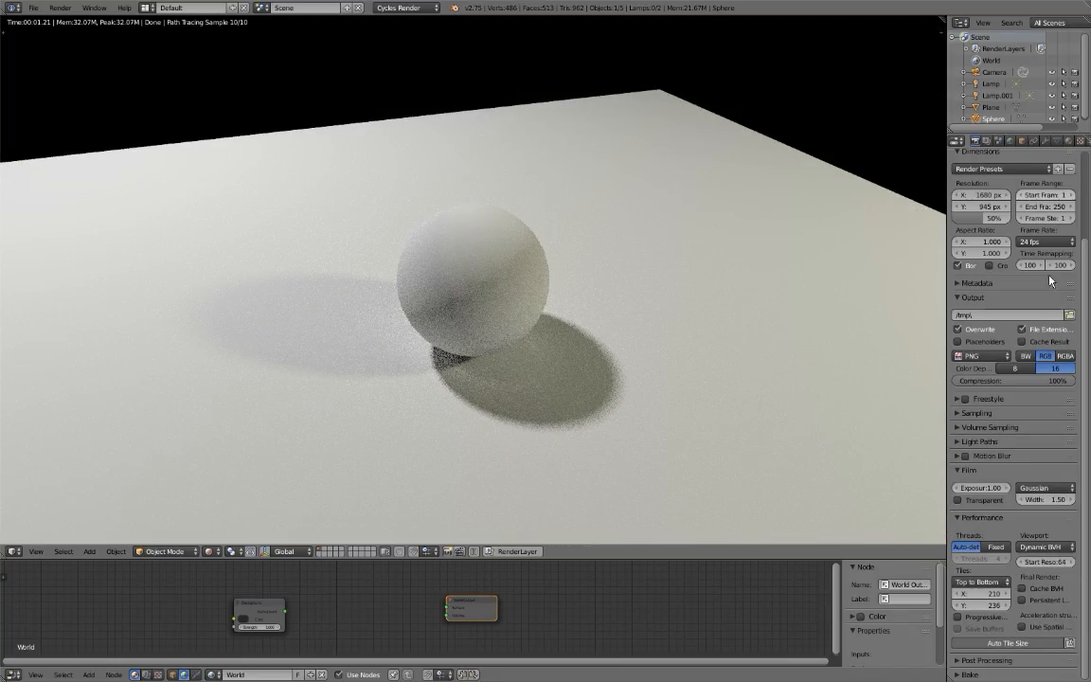
left_click(1052, 559)
type("480")
key("Return")
middle_click_drag(622, 377, 639, 332)
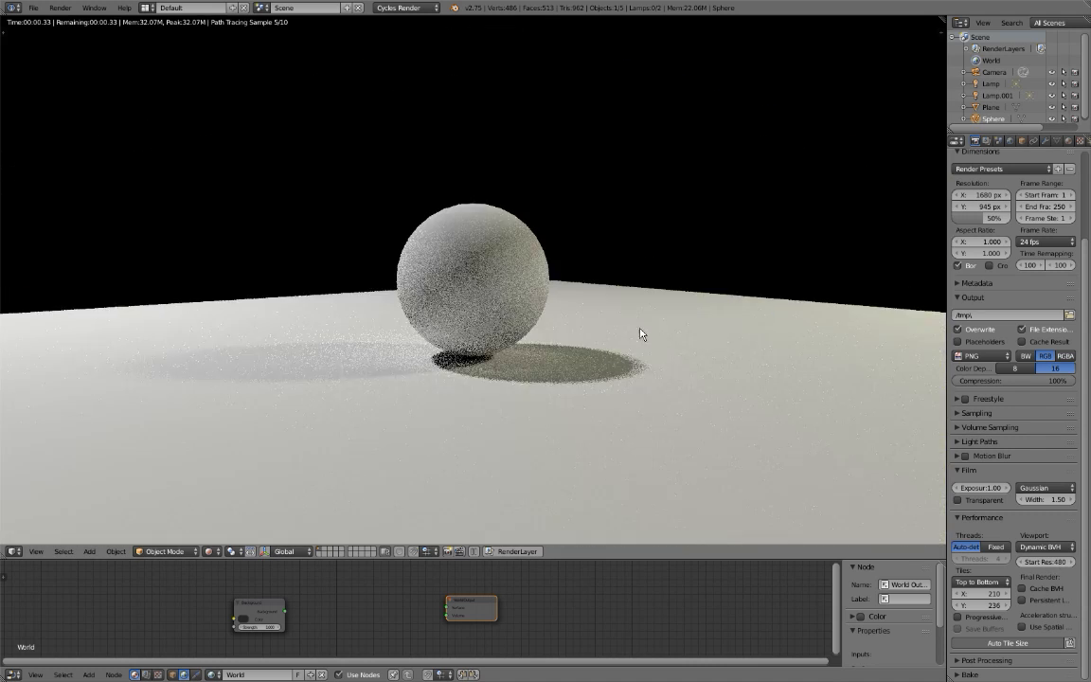
Expand the Light Paths render settings, set the maximum bounces to 0 and inspect the sphere's shadows up close.
left_click(966, 442)
scroll(967, 441, "down", 1)
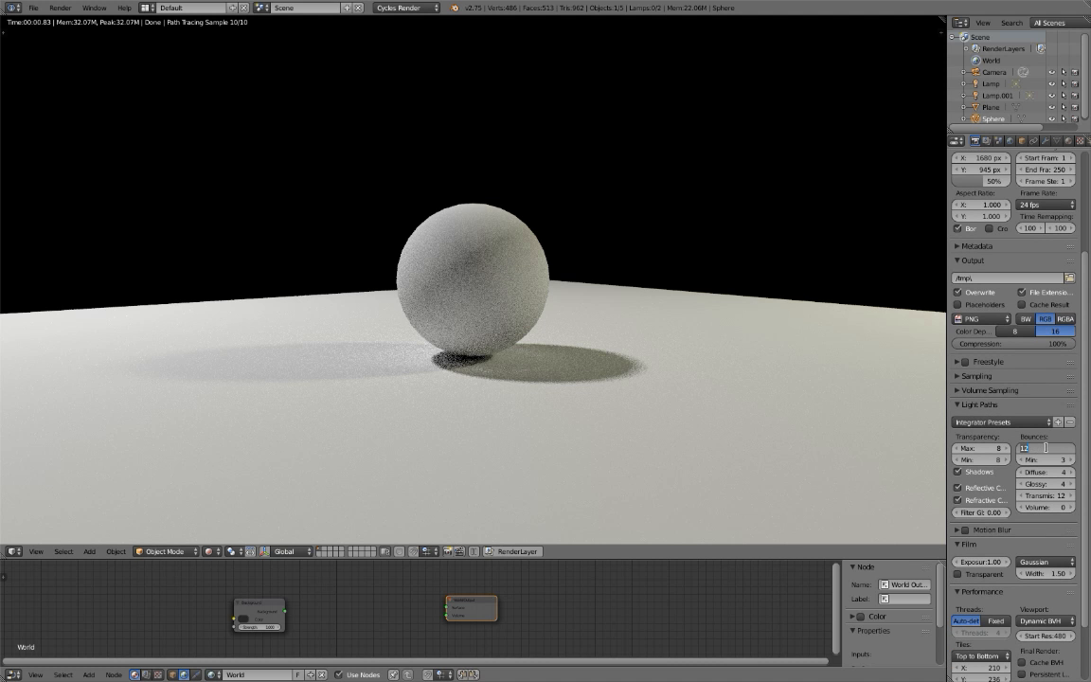
type("0")
key("Return")
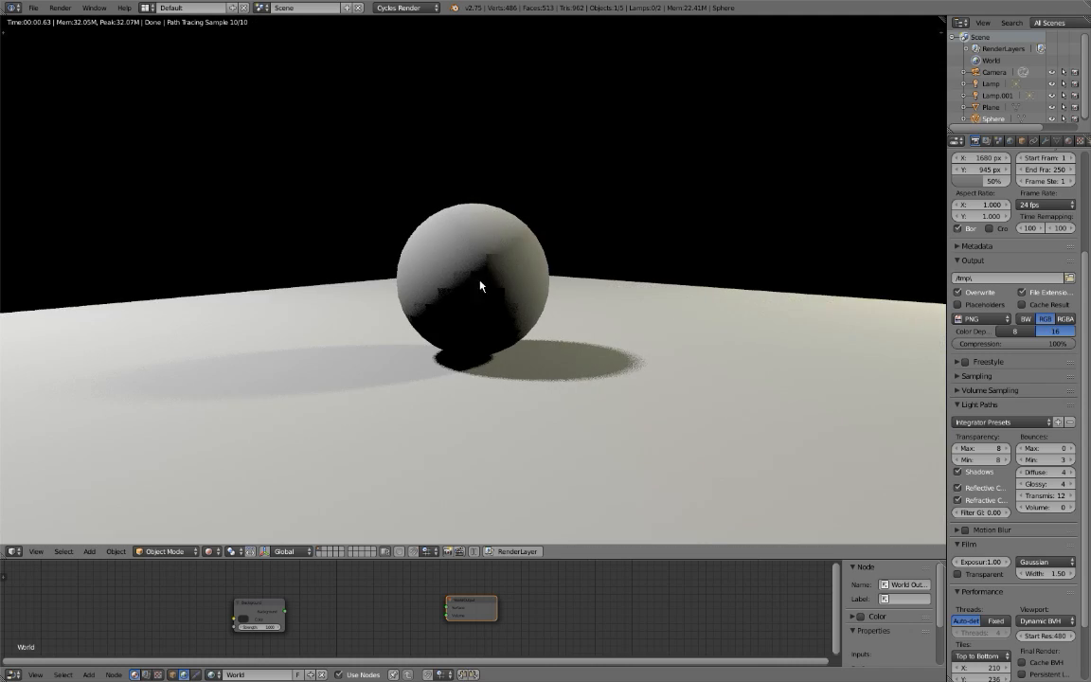
scroll(464, 306, "up", 3)
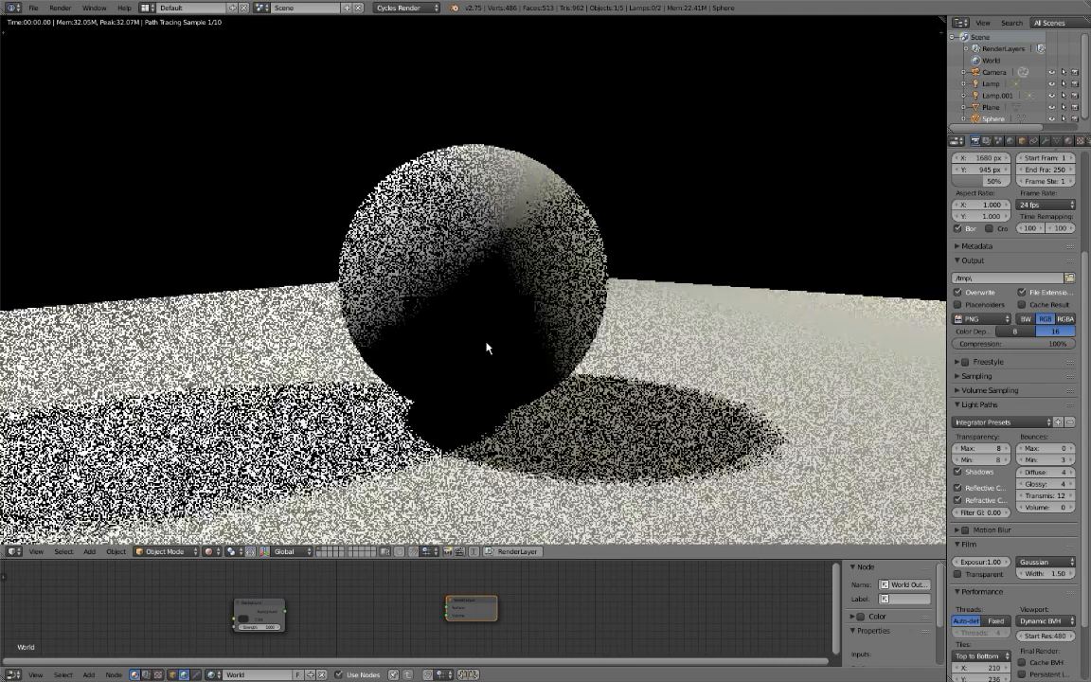
scroll(486, 346, "down", 1)
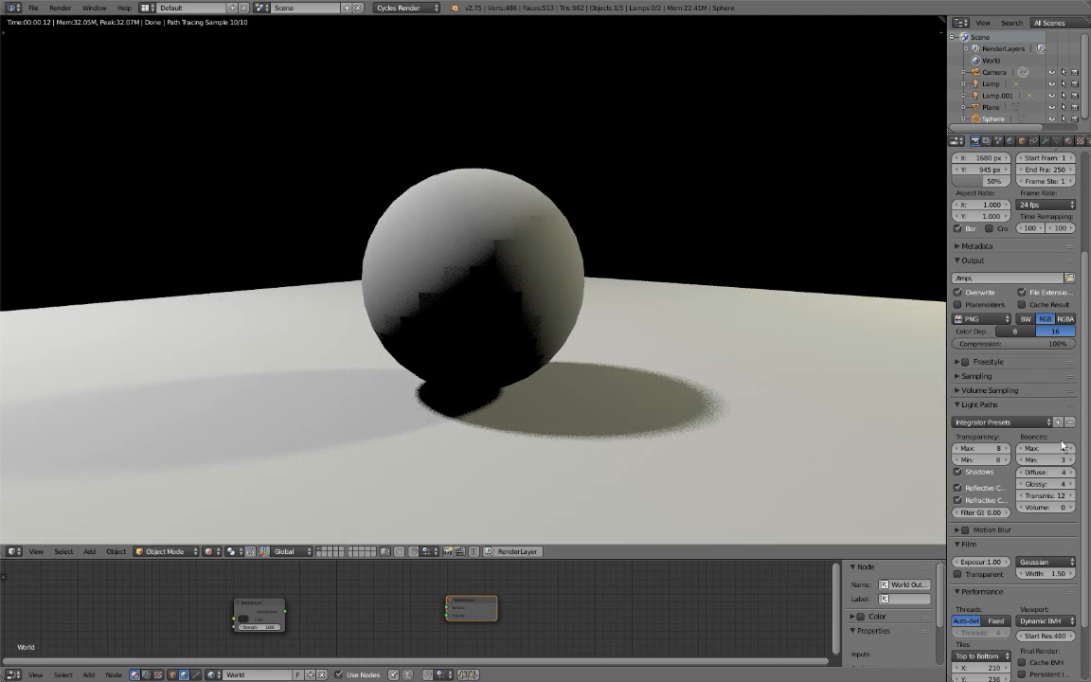
Raise the maximum light bounces to 2 and widen the properties editor.
left_click(1073, 448)
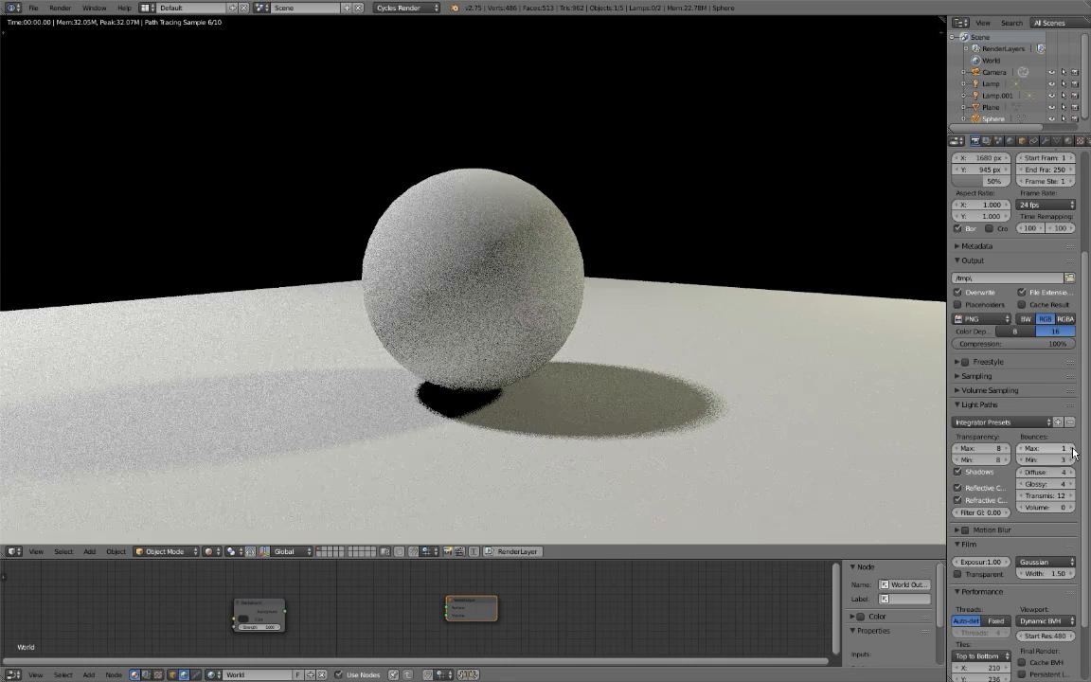
key("KP_Add")
key("KP_Add")
key("KP_Add")
key("KP_Add")
middle_click_drag(1035, 470, 1020, 358)
left_click_drag(945, 397, 833, 396)
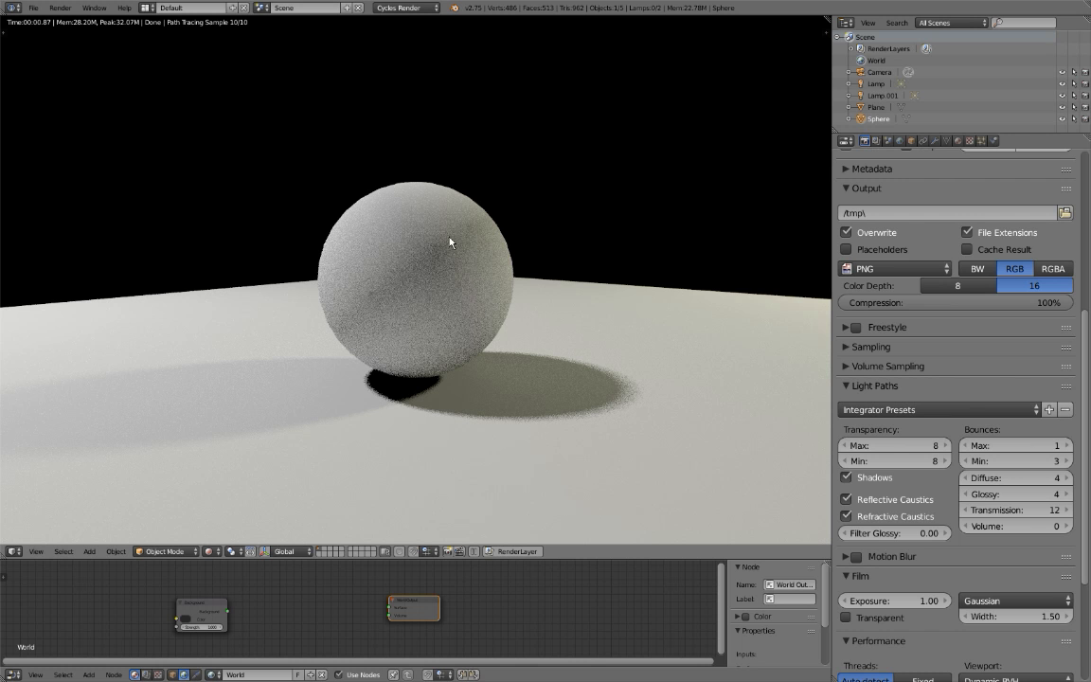
left_click(1068, 446)
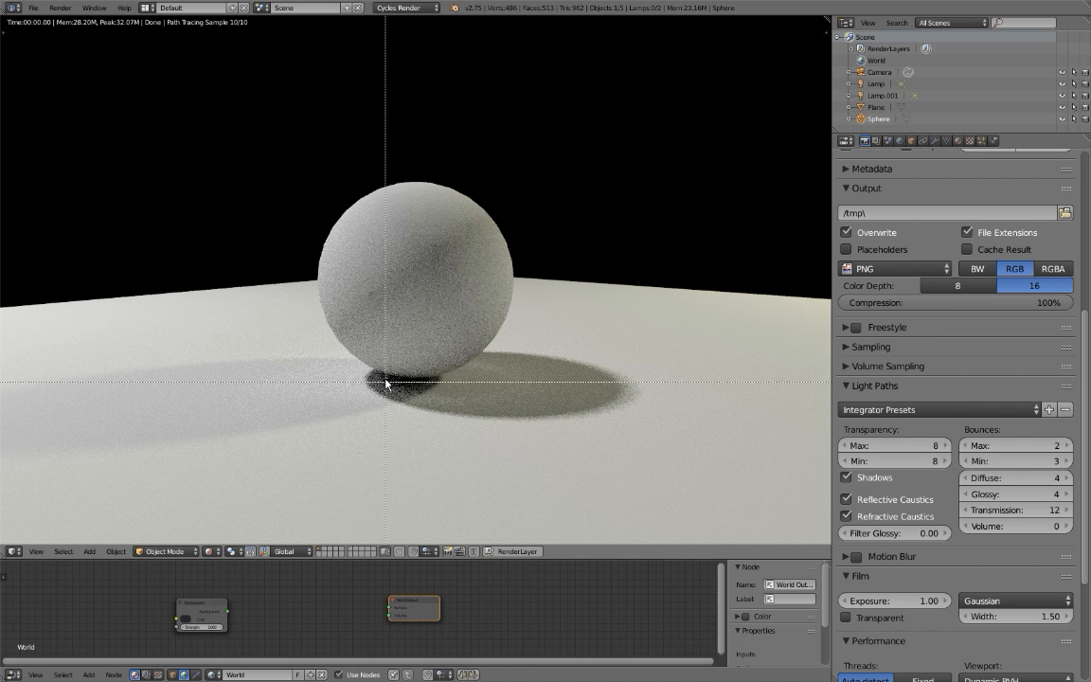
Inspect the dark contact shadow under the sphere with a small viewport render border, and clear the border.
key("ctrl+b")
left_click_drag(370, 367, 477, 426)
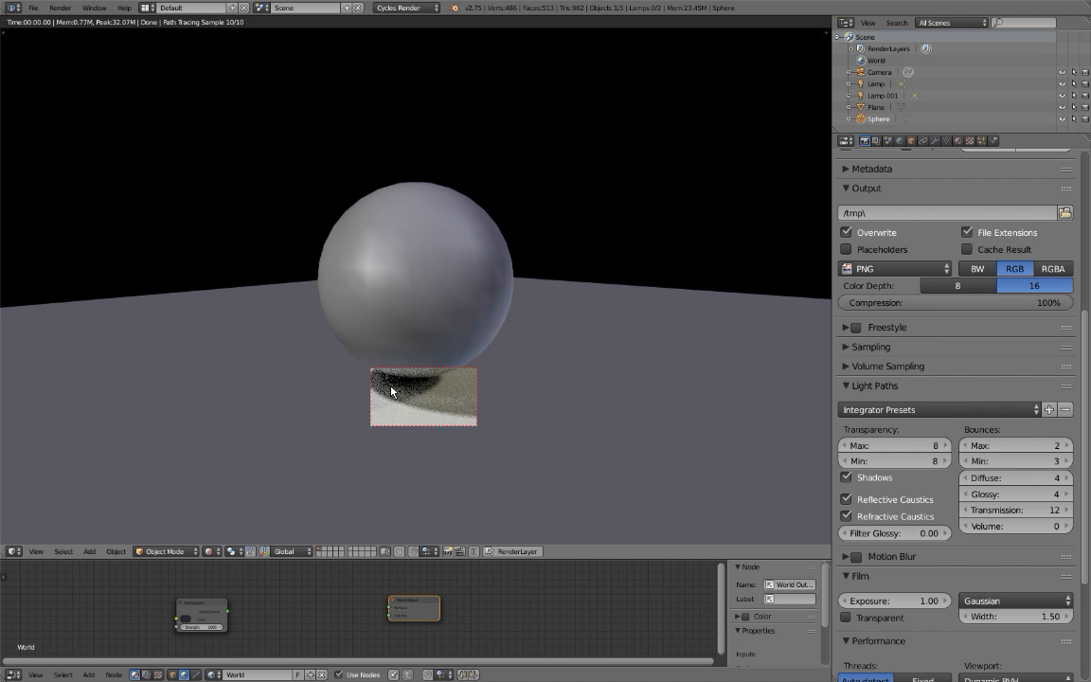
key("ctrl+b")
left_click_drag(362, 357, 455, 414)
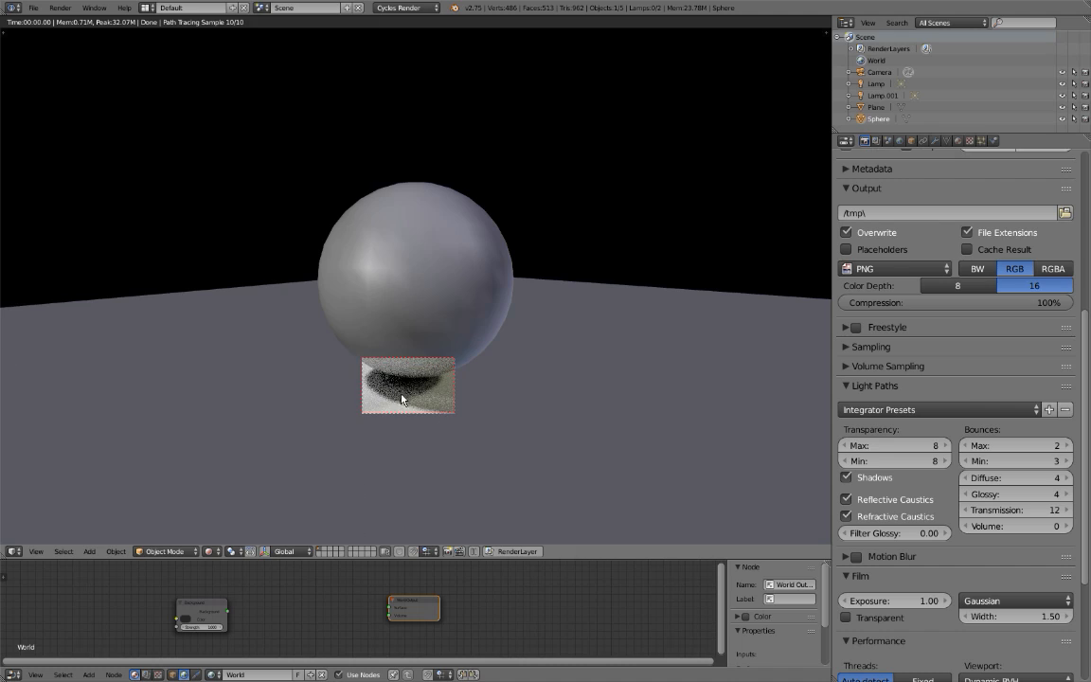
key("ctrl+alt+b")
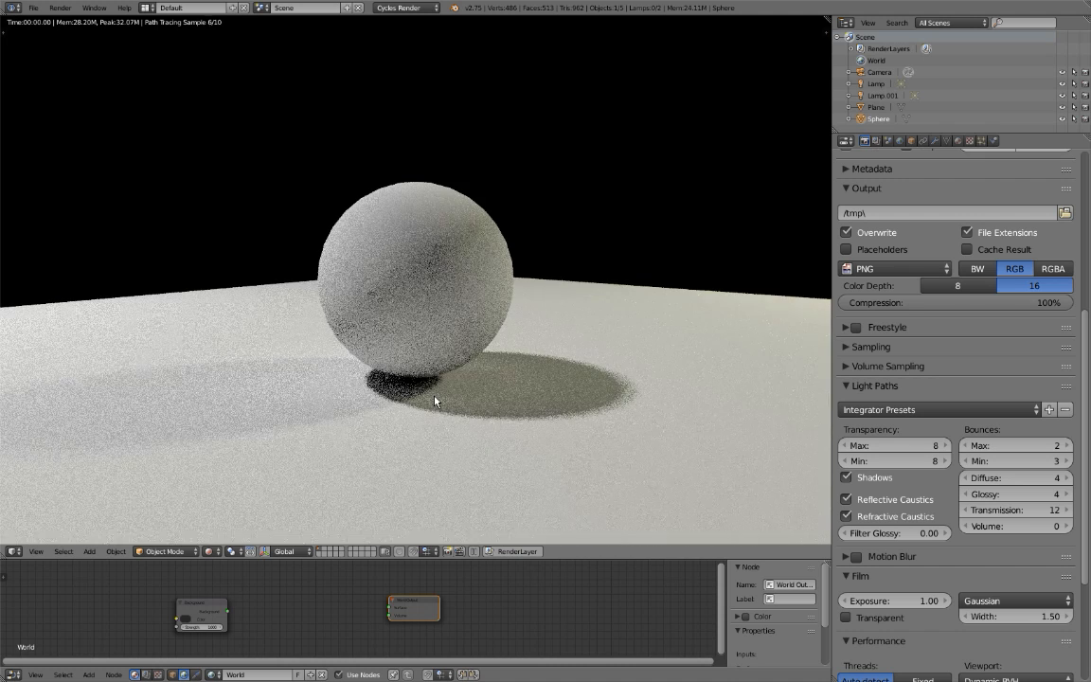
middle_click_drag(395, 333, 438, 204)
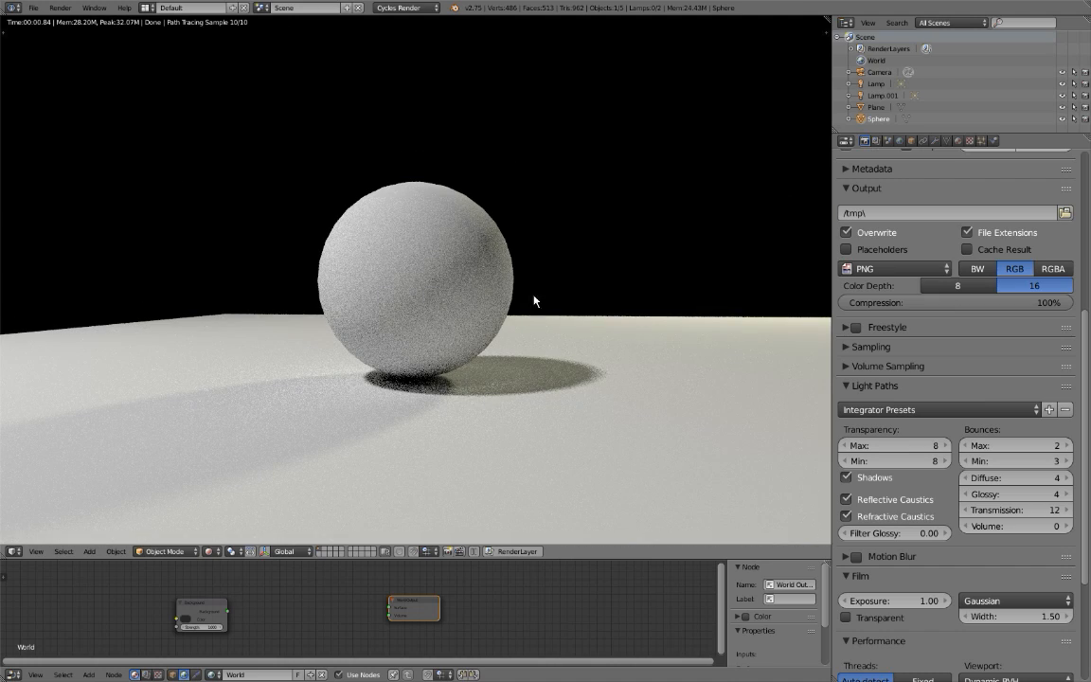
Hide the sphere and select the plane in solid viewport shading.
key("h")
mouse_move(531, 302)
middle_mouse_down()
mouse_move(481, 364)
mouse_move(475, 355)
mouse_move(390, 378)
mouse_move(411, 391)
mouse_move(419, 326)
middle_mouse_up()
key("shift+z")
scroll(390, 378, "down", 3)
right_click(412, 391)
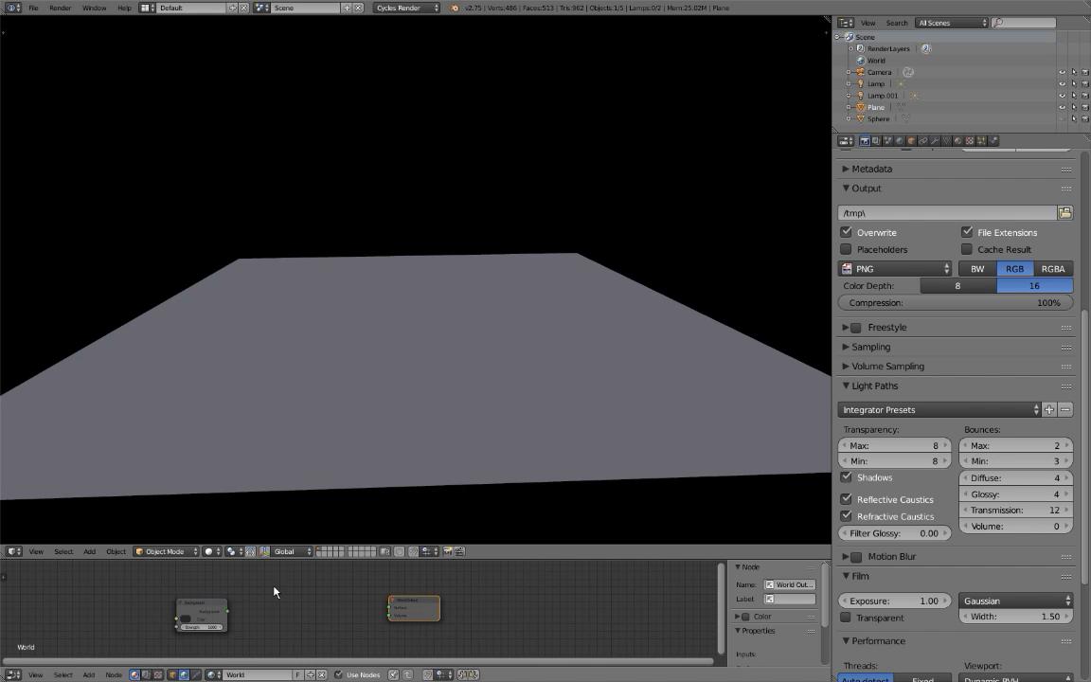
Show object material nodes in the node editor, assign the existing material "Material" to the plane and return to rendered shading.
left_click(173, 675)
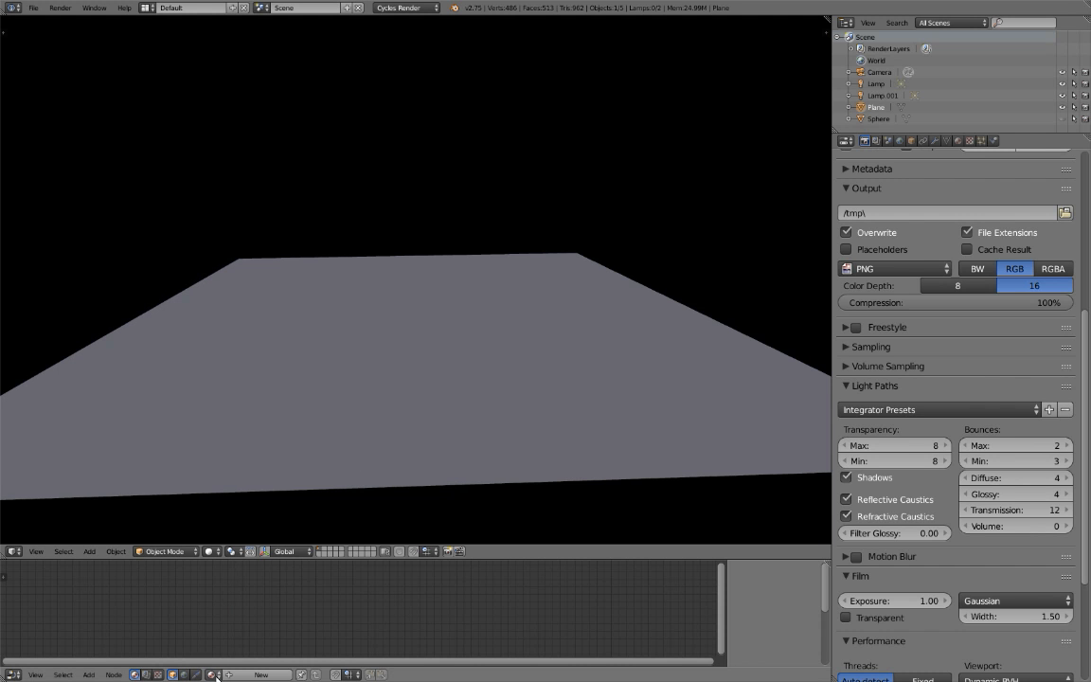
left_click(214, 674)
left_click(241, 556)
mouse_move(310, 457)
middle_mouse_down()
mouse_move(388, 421)
mouse_move(366, 412)
middle_mouse_up()
key("shift+z")
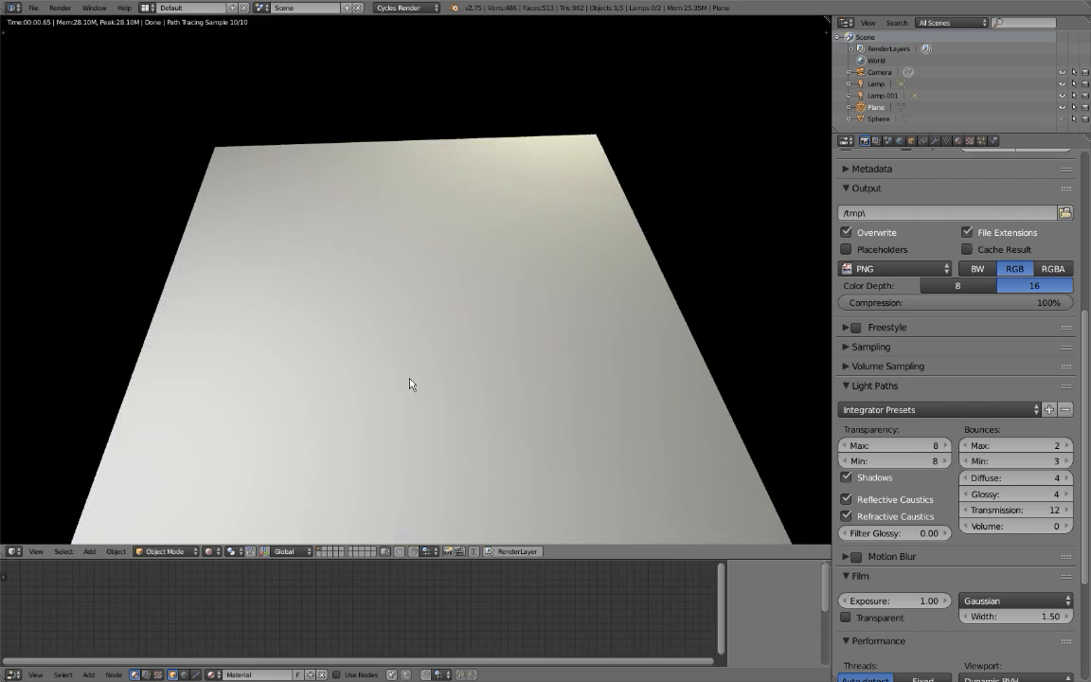
Enable nodes for the plane's material and spread the Diffuse BSDF and Material Output nodes apart.
middle_click_drag(415, 384, 272, 377)
middle_click_drag(377, 418, 383, 382)
scroll(349, 615, "up", 3)
scroll(347, 610, "up", 1)
middle_click_drag(347, 610, 259, 594)
left_click_drag(404, 582, 562, 585)
left_click_drag(173, 589, 124, 589)
Enlarge the node editor, hide its properties sidebar and move the Diffuse BSDF node farther from the Material Output.
left_click_drag(179, 559, 179, 452)
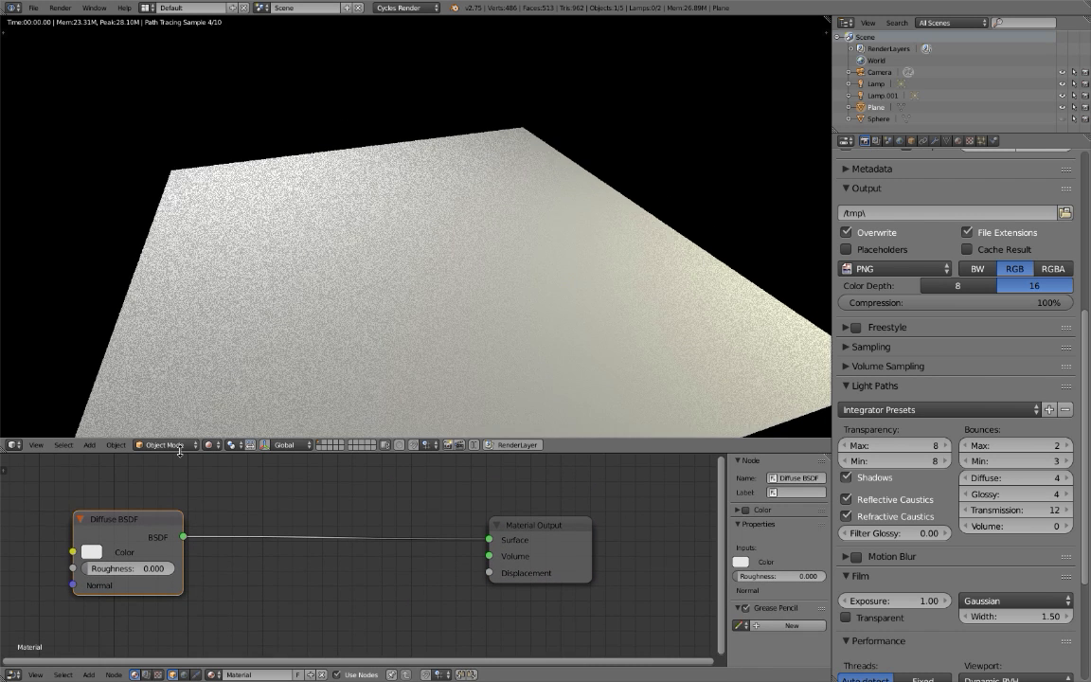
left_click_drag(147, 521, 73, 495)
key("n")
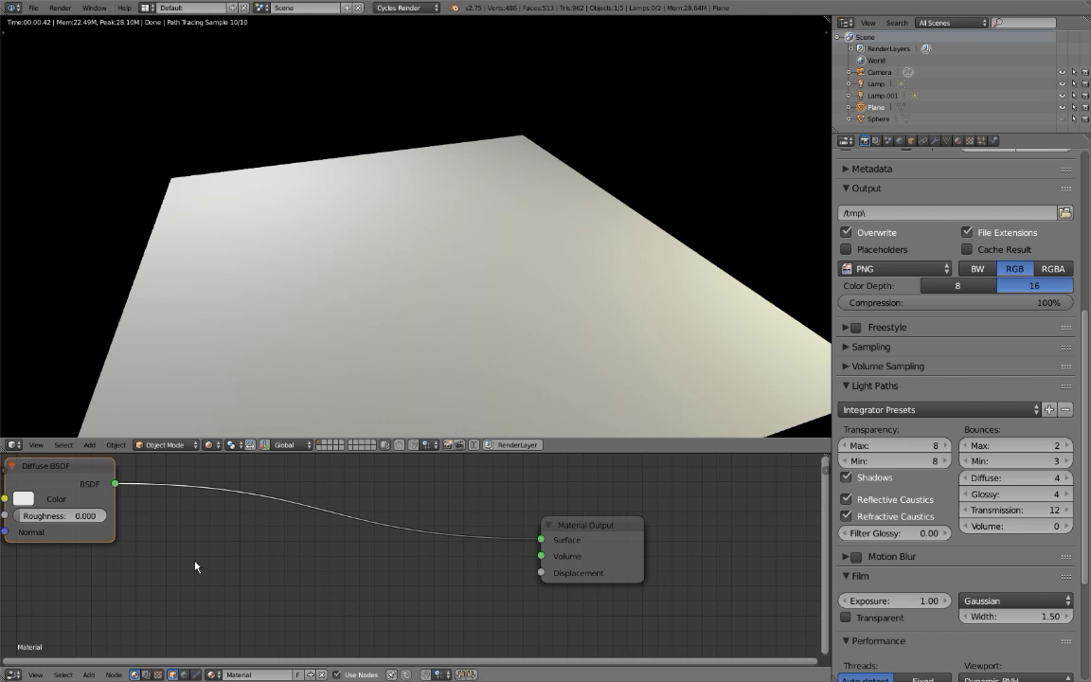
key("shift+a")
mouse_move(197, 565)
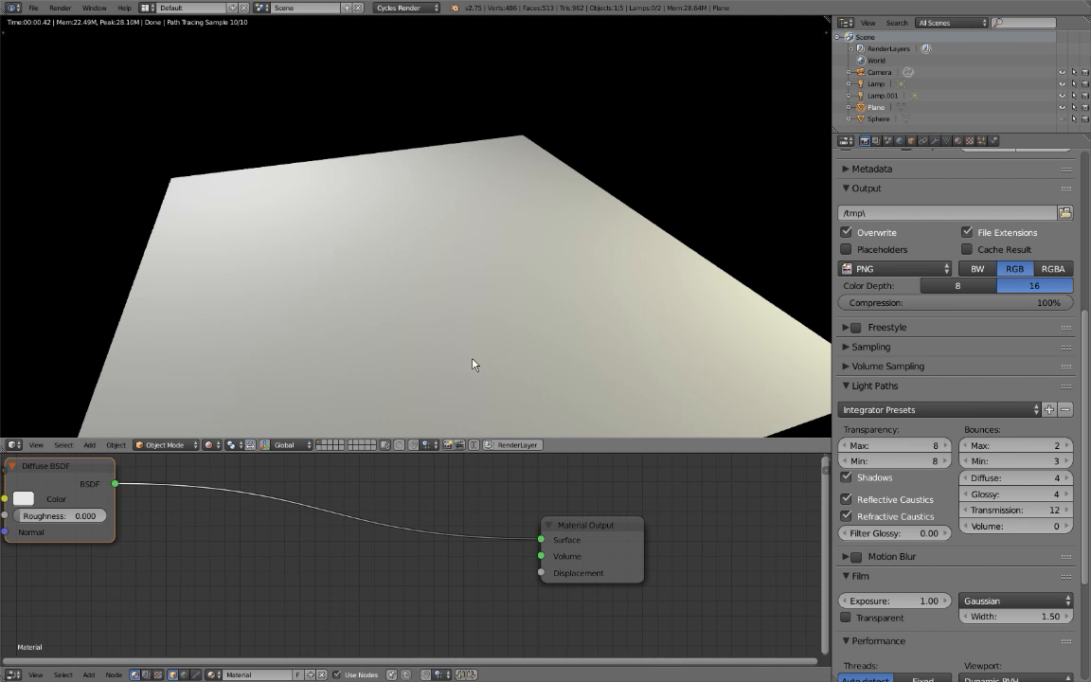
In solid shading, enter edit mode on the plane and subdivide it with 6 cuts.
key("shift+z")
key("Tab")
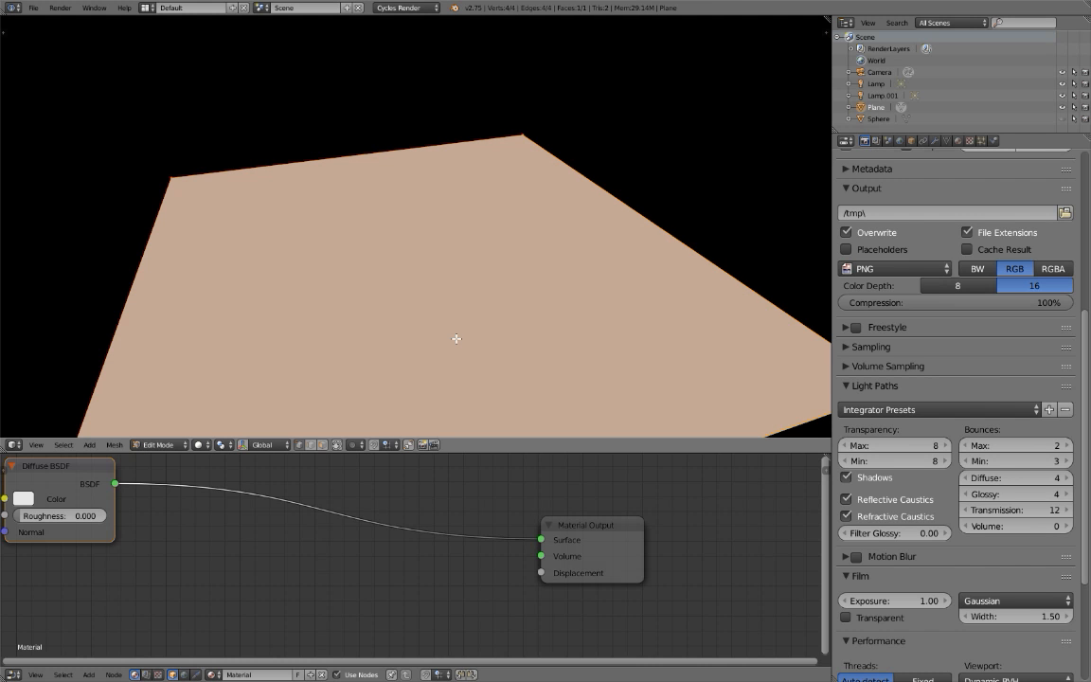
left_click(453, 338)
key("w")
key("t")
left_click(73, 350)
left_click(73, 349)
left_click(73, 350)
left_click(73, 349)
left_click(73, 350)
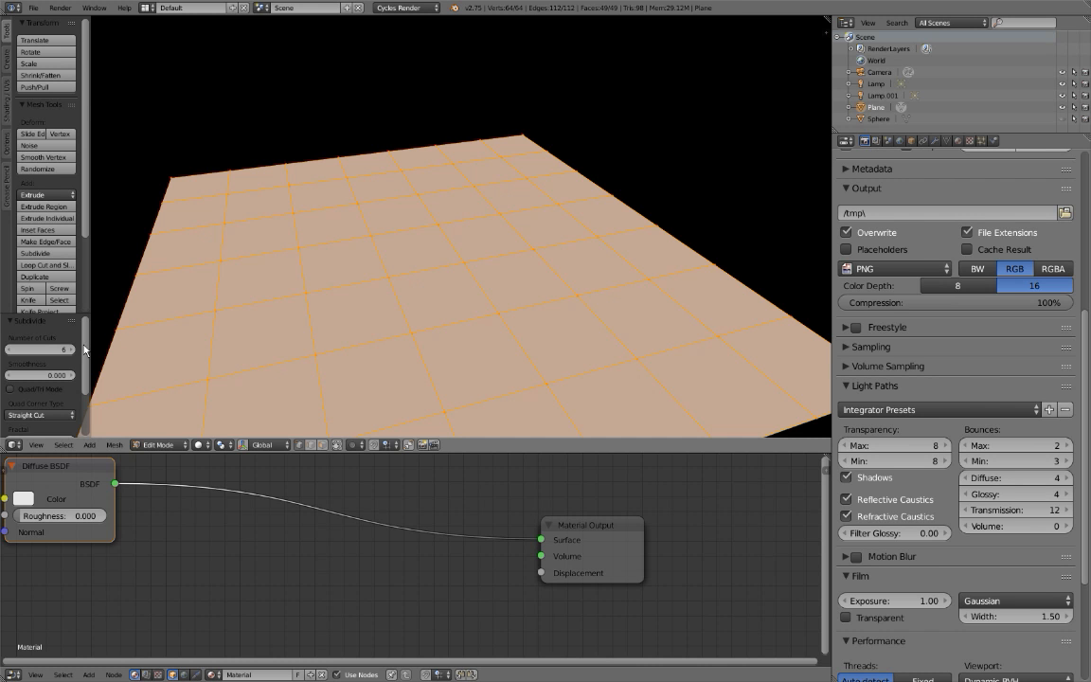
Set the subdivision's Fractal value to 0.240 to roughen the plane's surface.
middle_click_drag(189, 344, 290, 266)
middle_click_drag(383, 277, 373, 272)
scroll(45, 377, "down", 3)
middle_click_drag(280, 322, 292, 272)
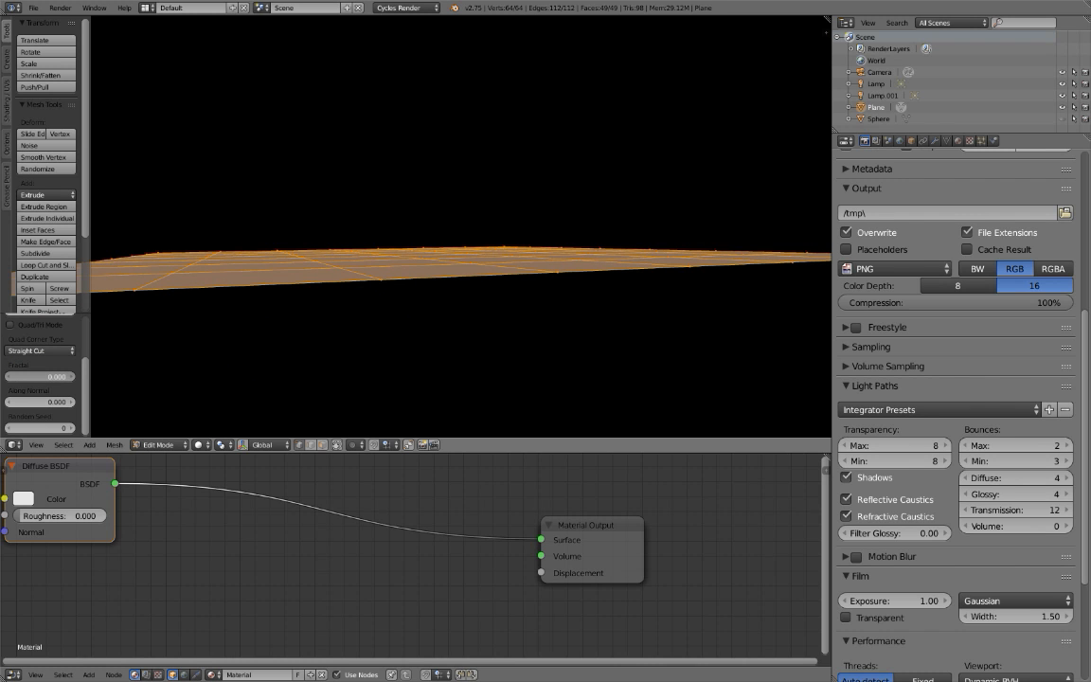
mouse_move(43, 376)
left_mouse_down()
mouse_move(104, 376)
mouse_move(55, 376)
left_mouse_up()
Look through the plane's properties for its mesh data and examine the Displacement method options.
left_click(875, 140)
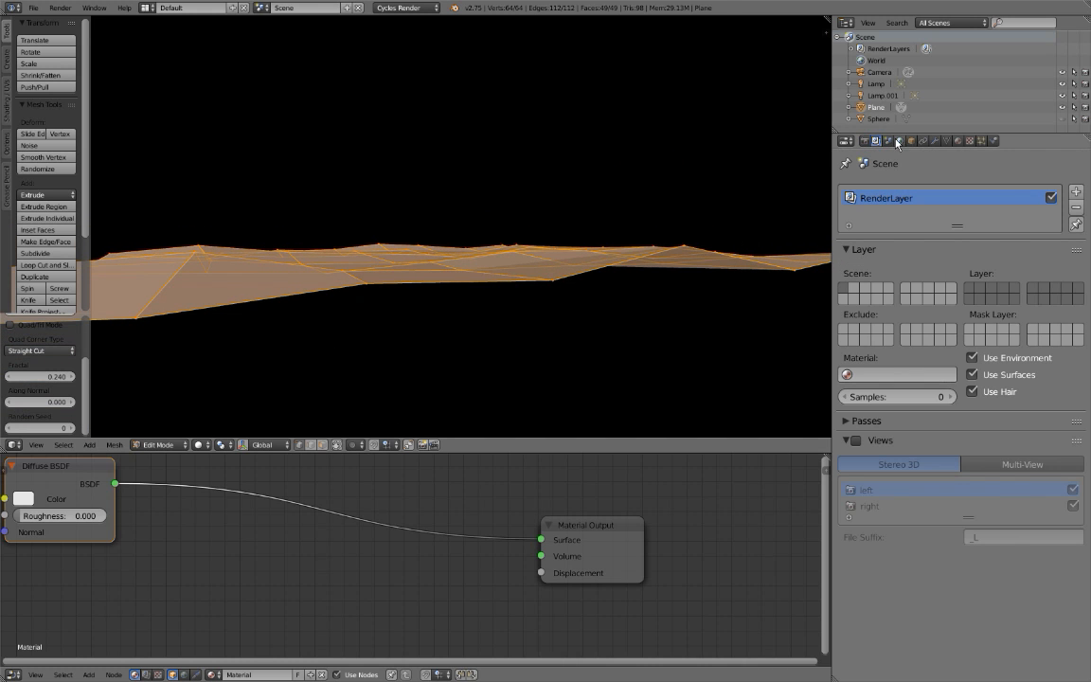
left_click(898, 141)
left_click(889, 141)
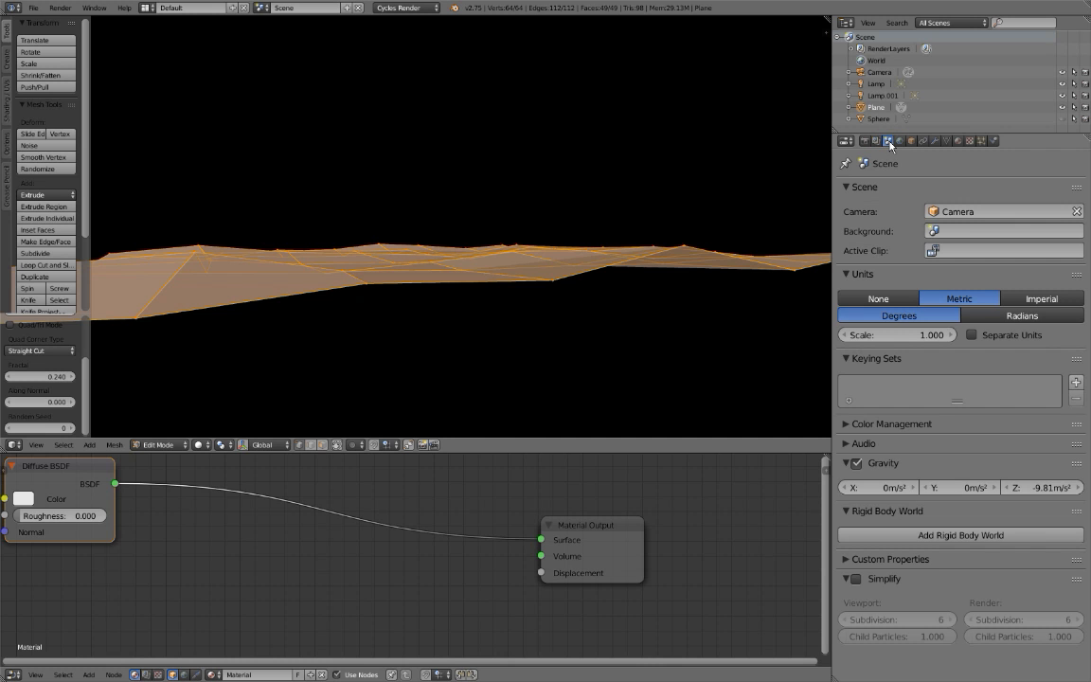
left_click(899, 141)
left_click(910, 140)
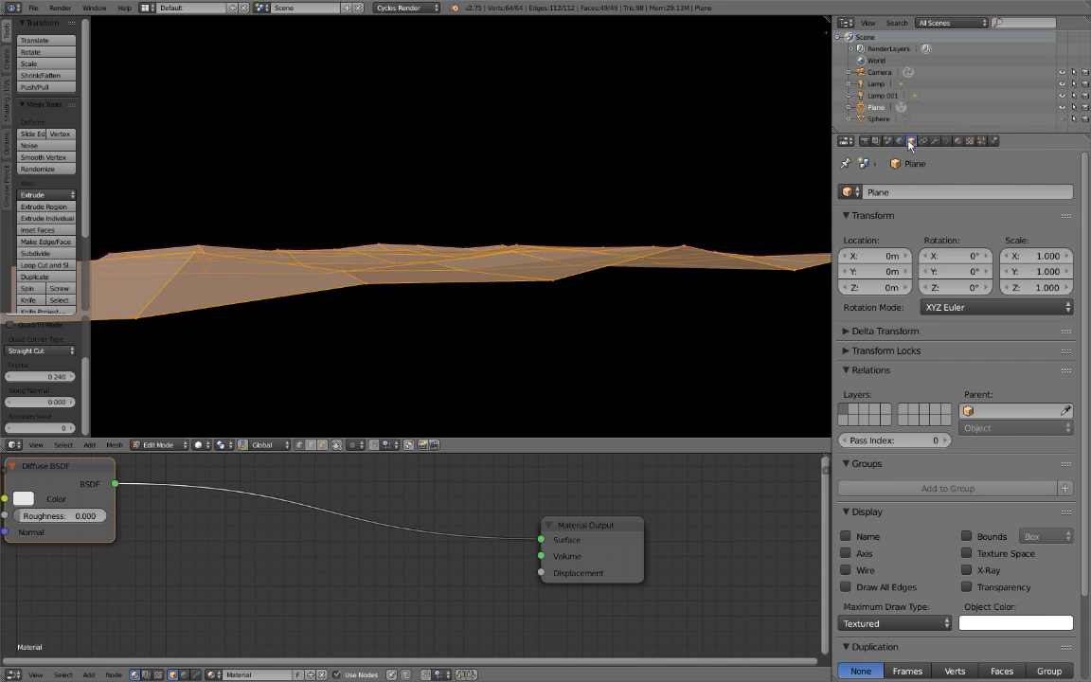
scroll(936, 255, "down", 2)
left_click(945, 140)
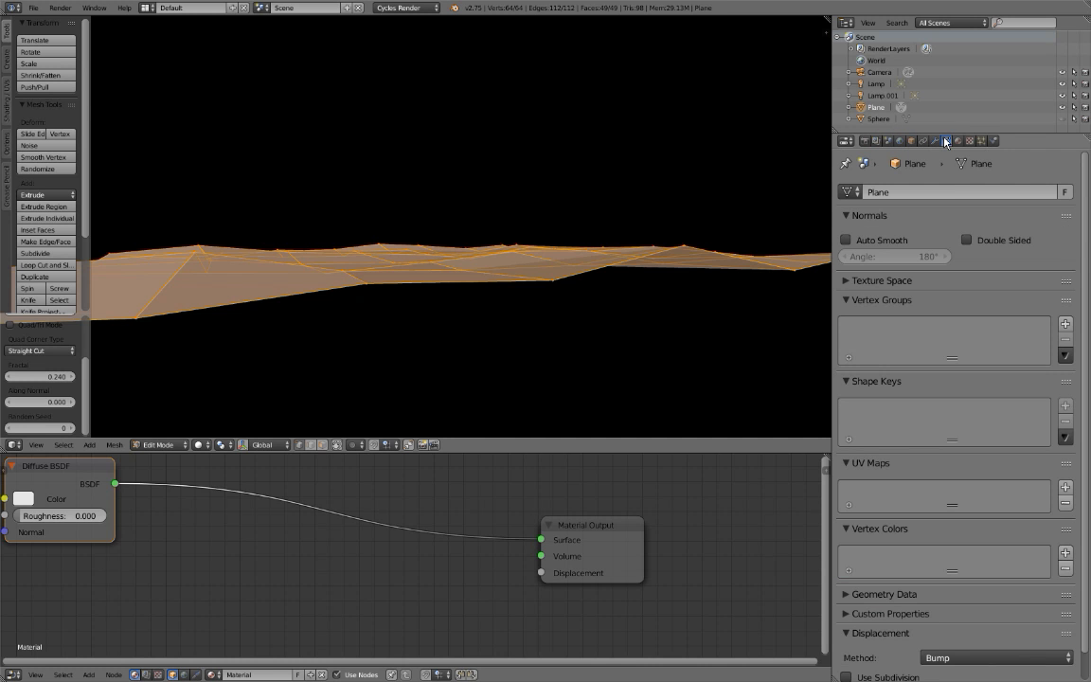
scroll(949, 188, "down", 1)
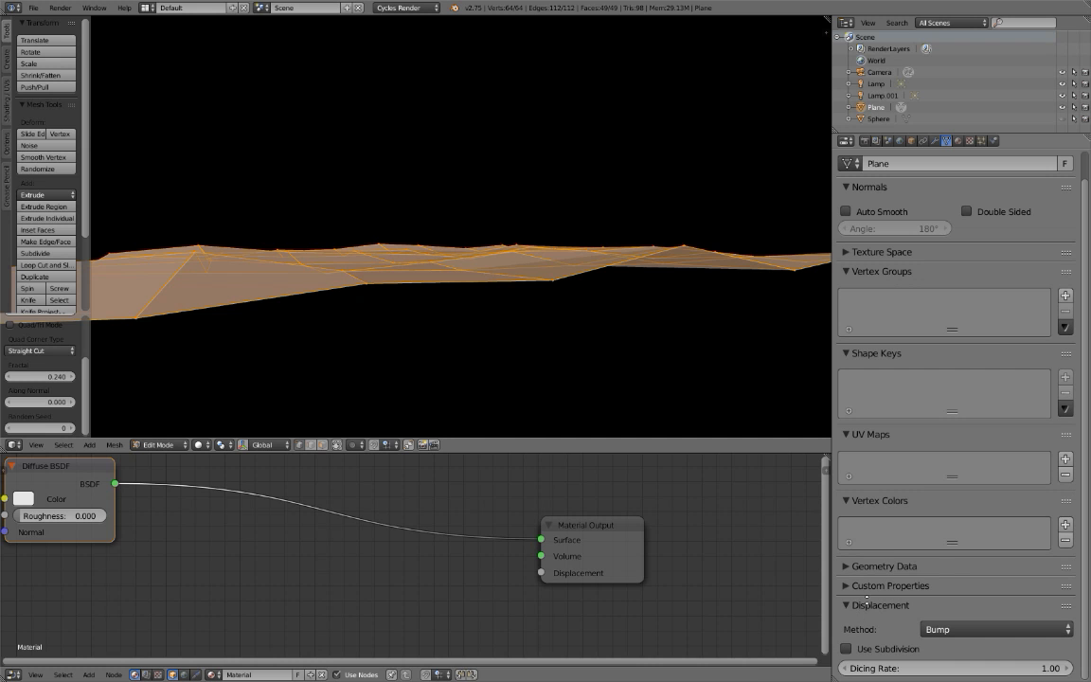
left_click(936, 629)
Undo the plane's fractal subdivision and return to object mode.
middle_click_drag(464, 296, 432, 340)
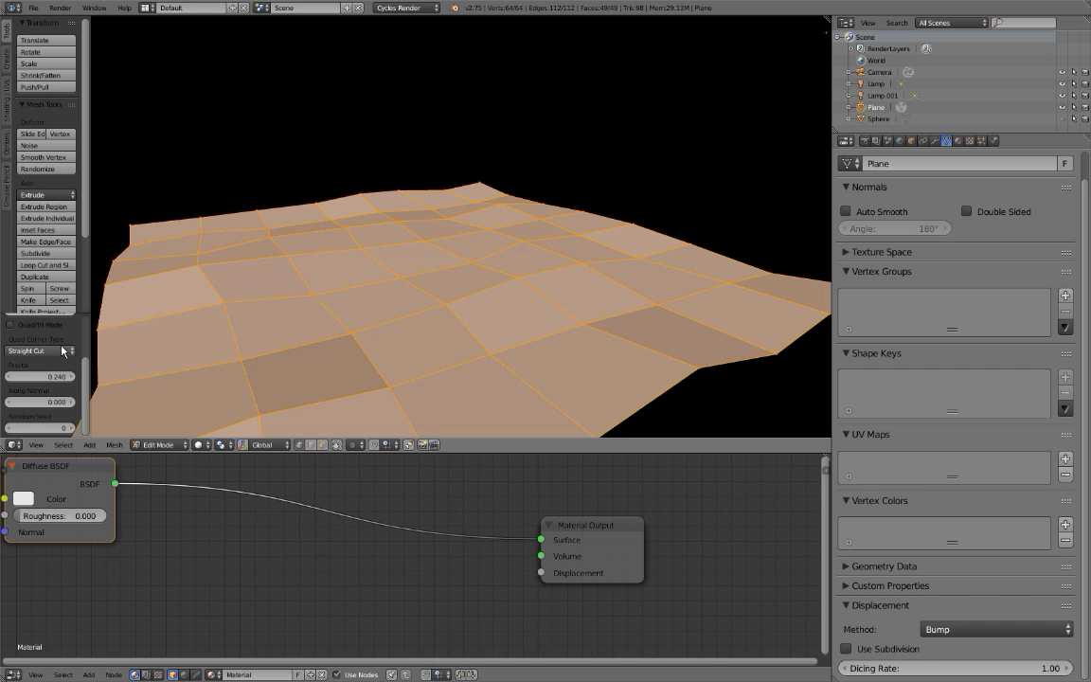
key("ctrl+z")
middle_click_drag(500, 263, 478, 277)
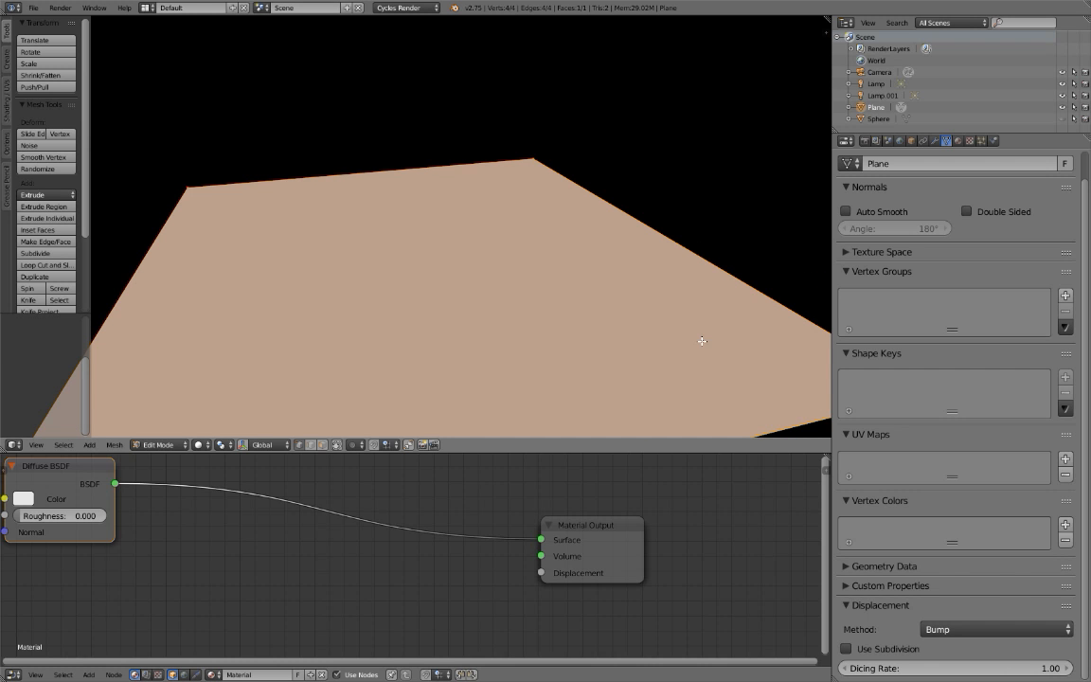
middle_click_drag(498, 307, 346, 284)
scroll(314, 329, "down", 2)
key("Tab")
Add a Noise Texture node below the shader link, move the Material Output aside and frame all nodes.
scroll(353, 526, "up", 1)
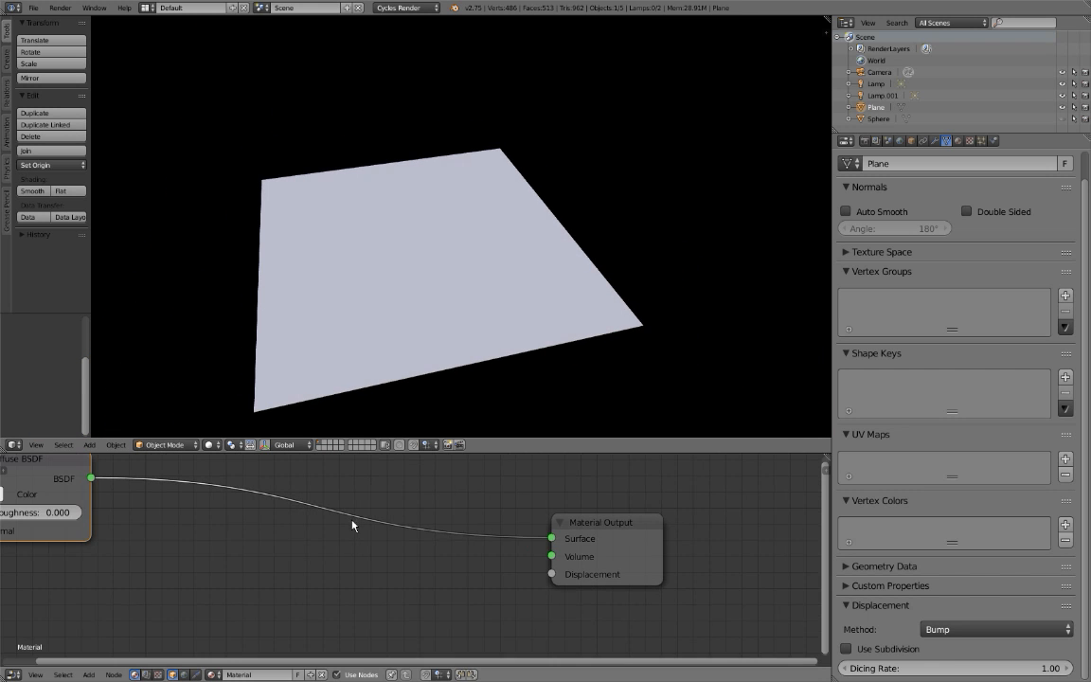
key("shift+a")
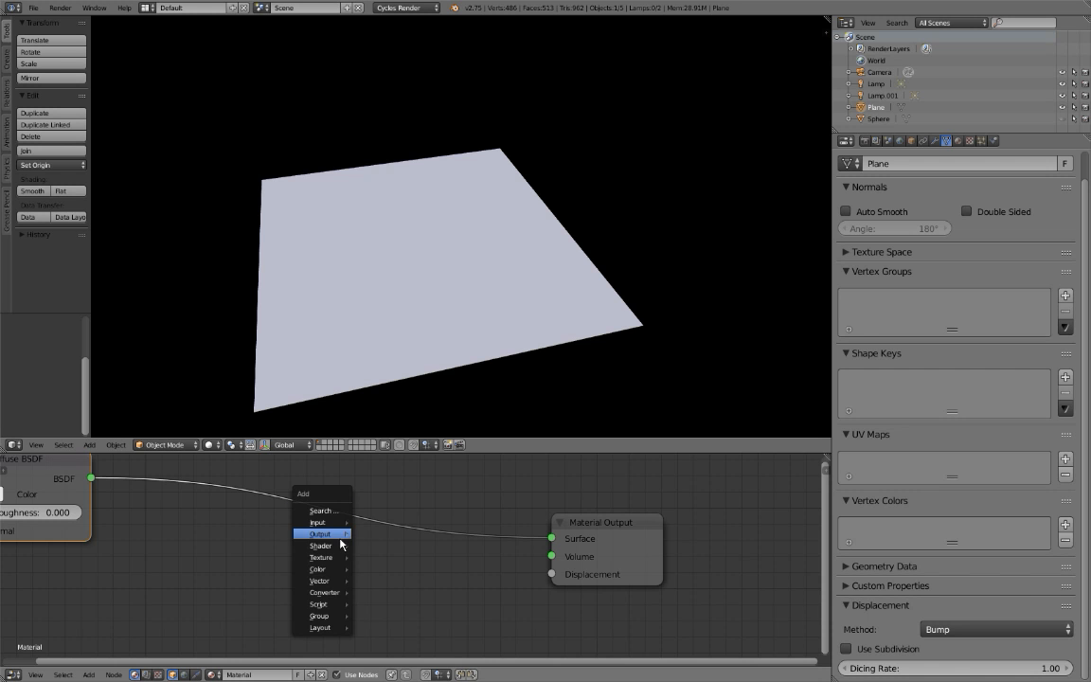
mouse_move(338, 559)
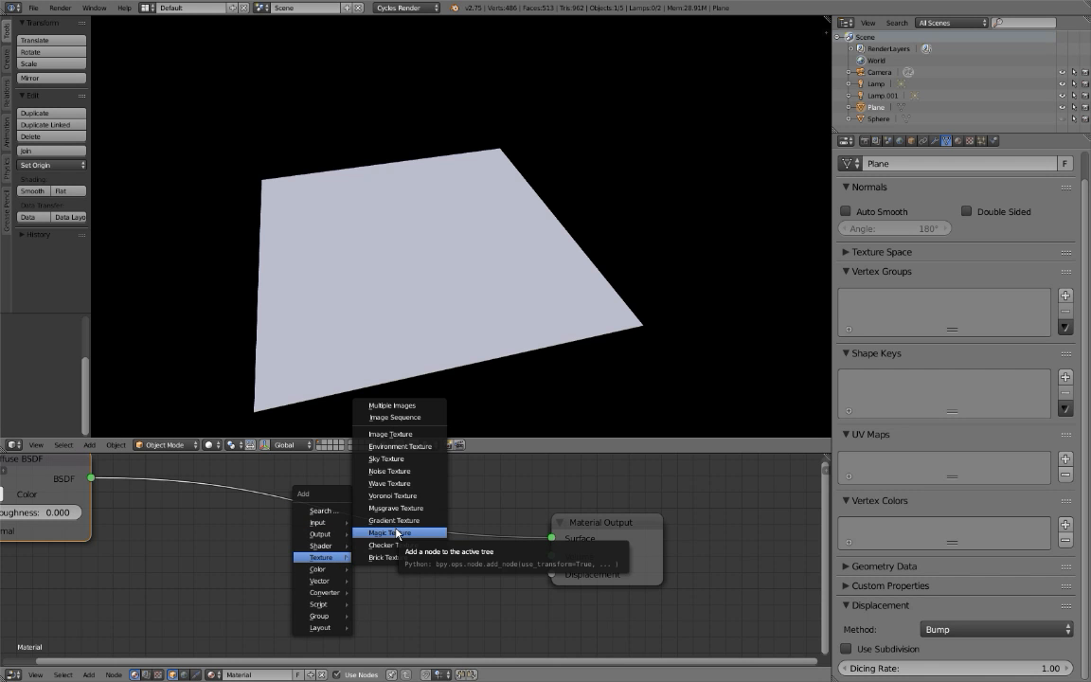
left_click(389, 471)
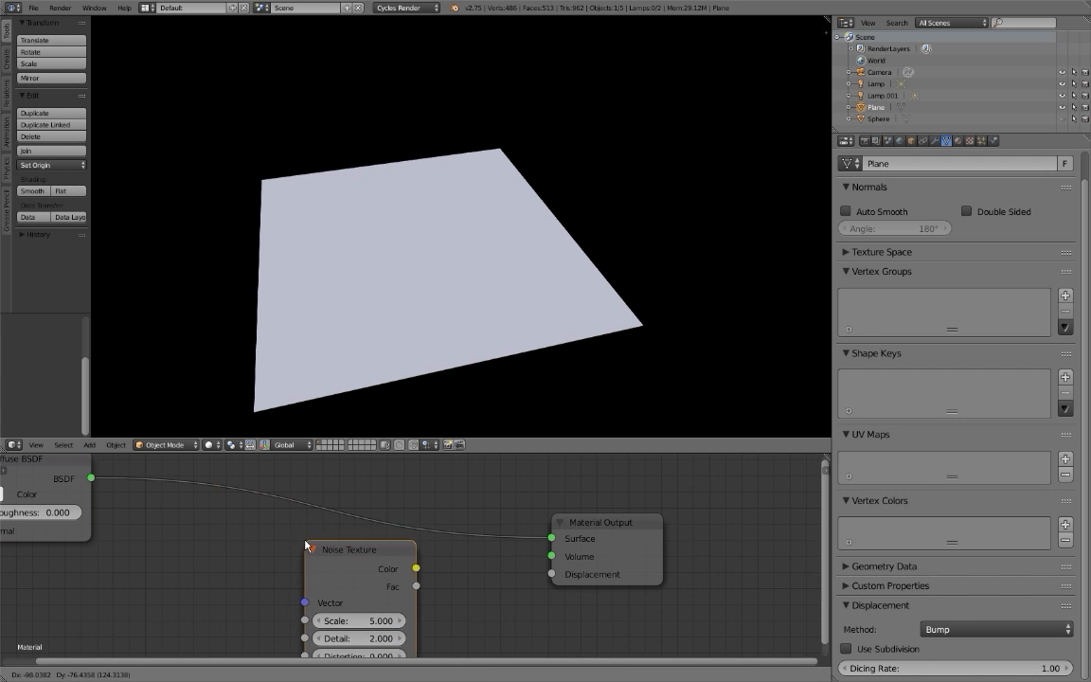
left_click(269, 549)
left_click_drag(619, 536, 665, 510)
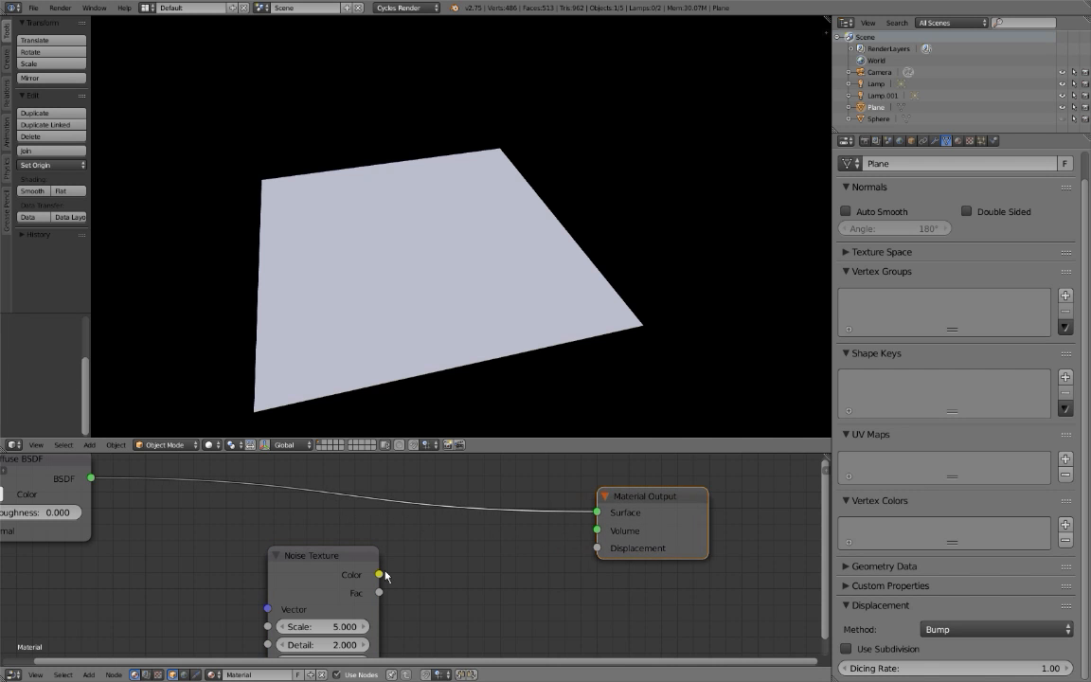
left_click_drag(341, 567, 292, 567)
key("Home")
In rendered shading, preview the Noise Texture's Color on the plane through a Viewer node, and move the texture node away from the output.
key("shift+z")
key("t")
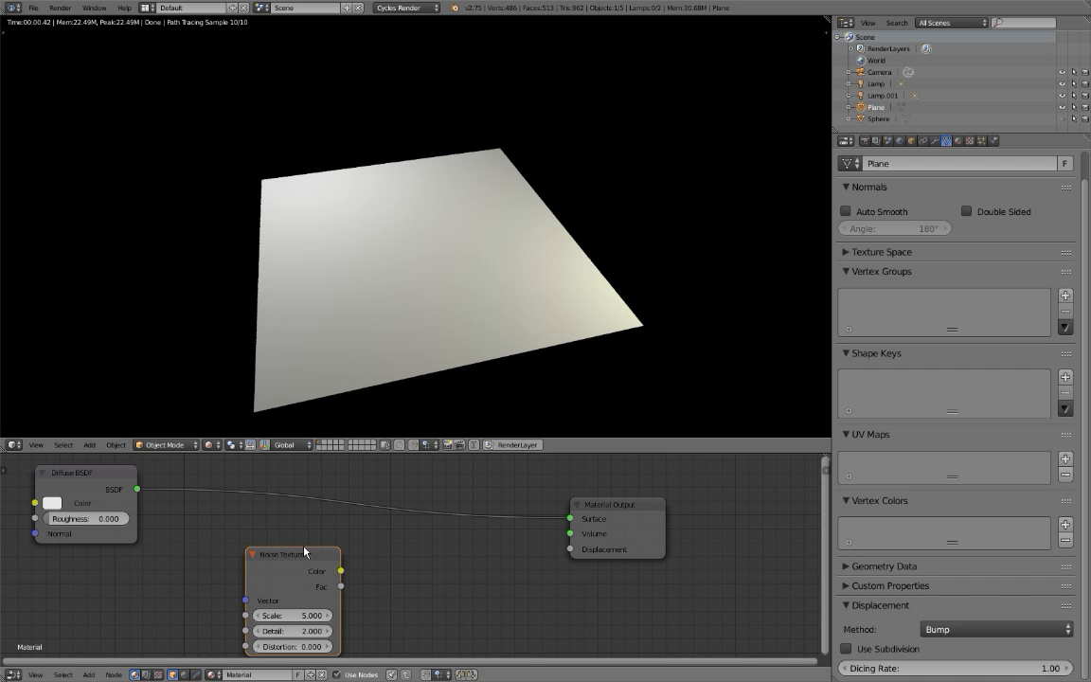
left_click(312, 575, "ctrl+shift")
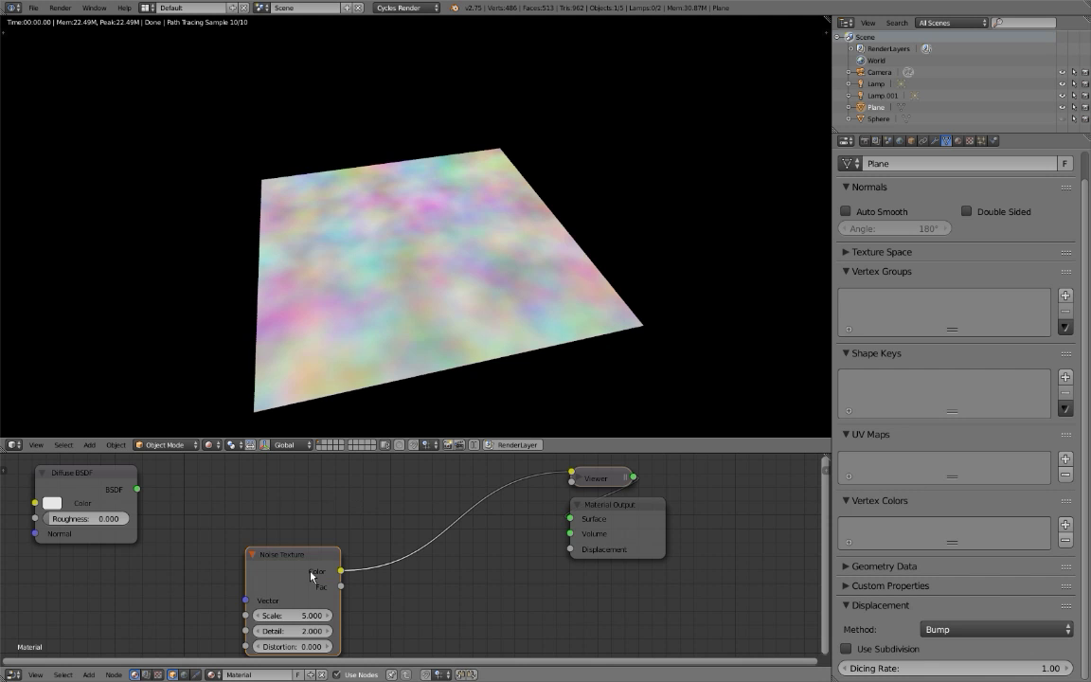
left_click_drag(308, 571, 237, 568)
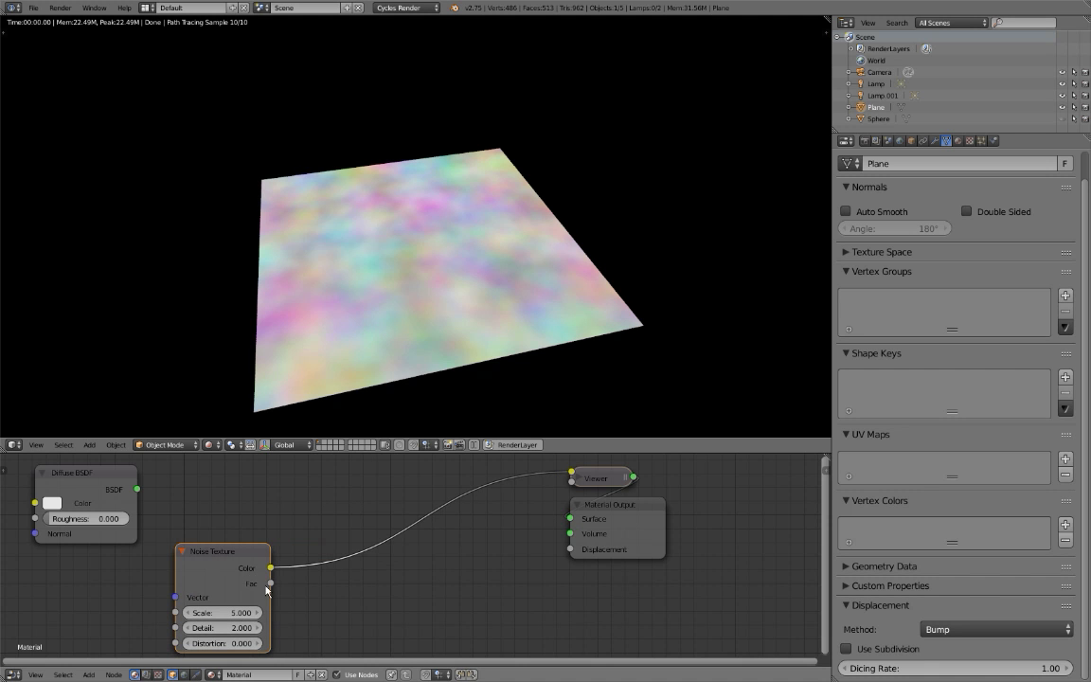
Preview the Noise Texture's Fac output on the plane and set its Scale to 27.8 and Detail to 10.7.
left_click(245, 582, "ctrl+shift")
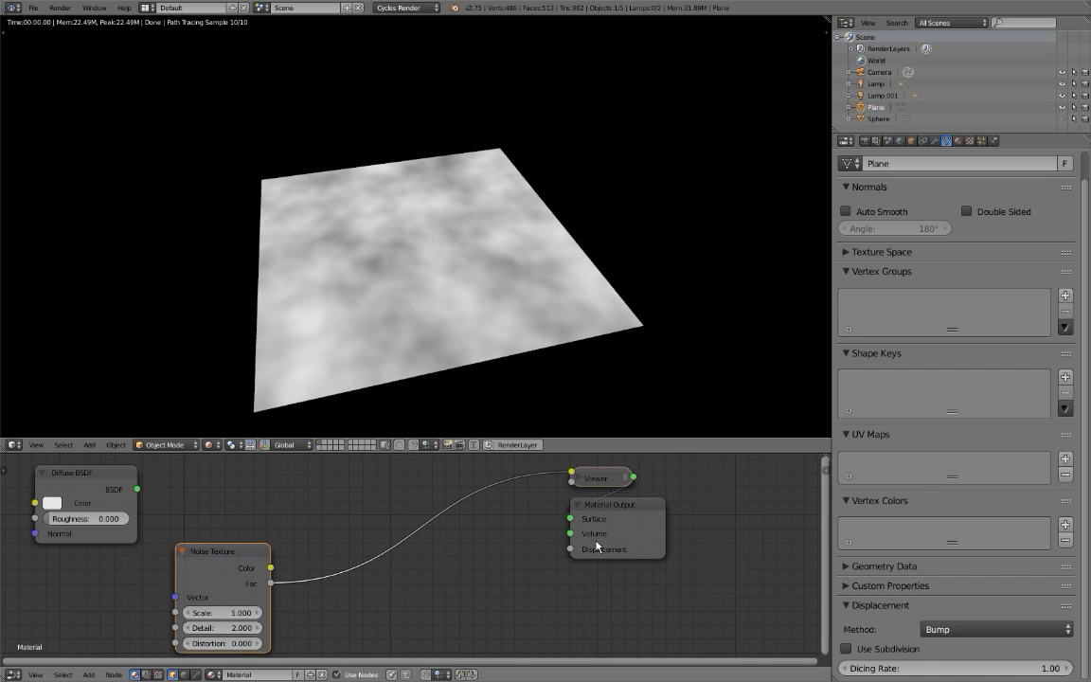
left_click_drag(621, 536, 757, 519)
scroll(487, 297, "up", 5)
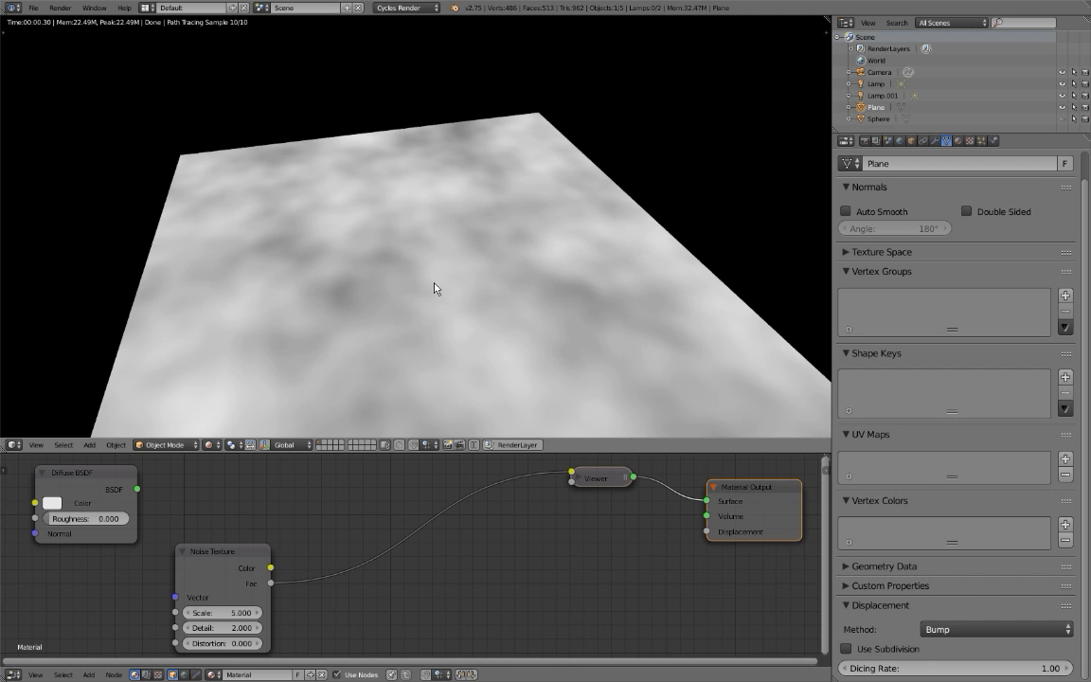
left_click_drag(221, 613, 341, 628)
Insert a ColorRamp node on the link between the Noise Texture's Fac output and the Viewer.
key("shift+a")
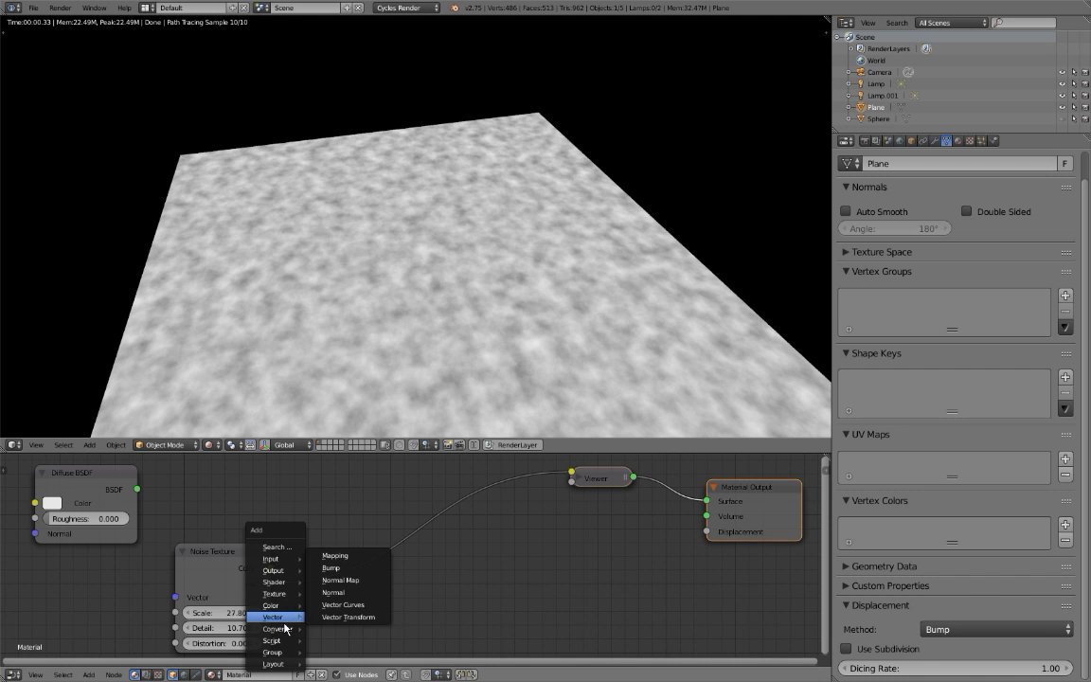
mouse_move(276, 629)
left_click(312, 457)
left_click(331, 491)
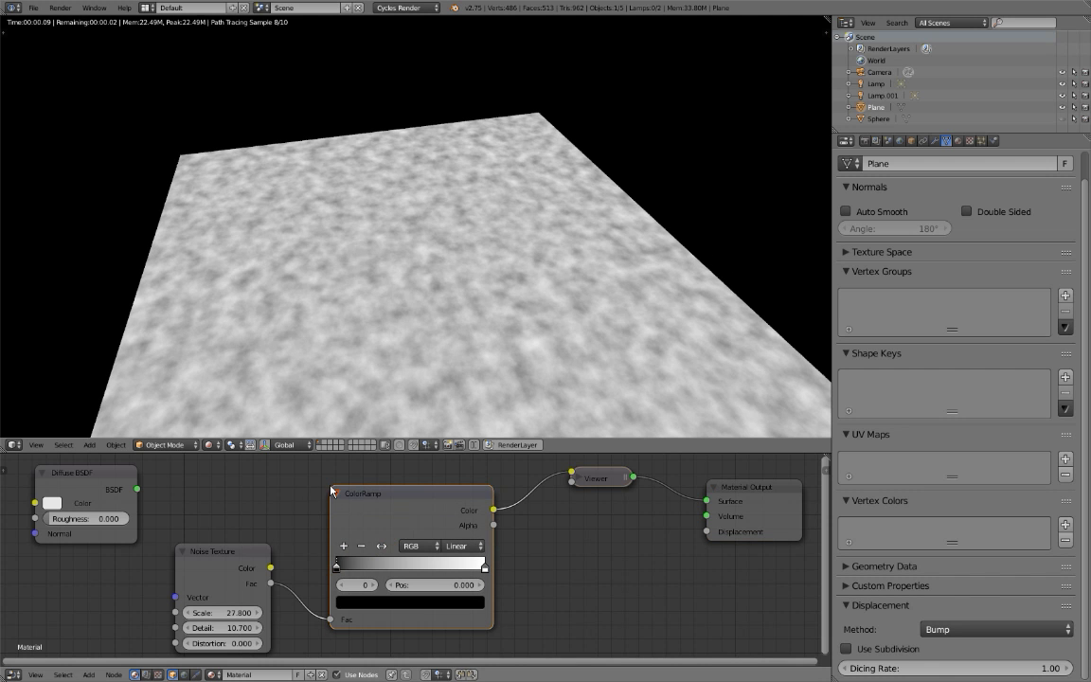
middle_click_drag(253, 280, 432, 309)
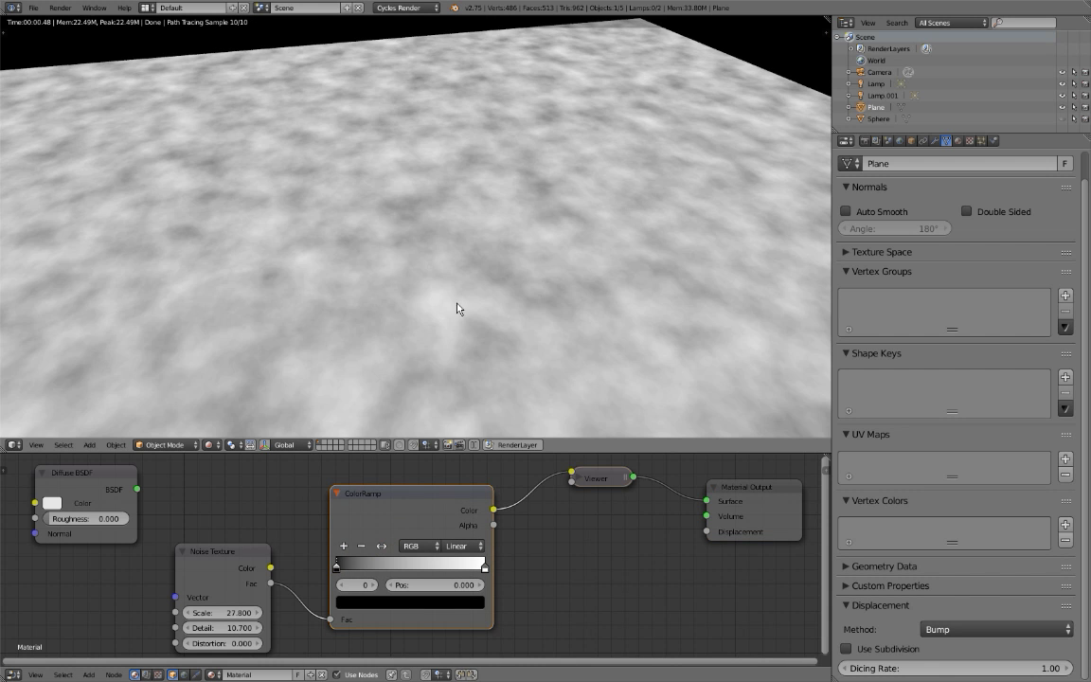
Raise the noise Scale to 202.1 and set the ColorRamp's black stop to position 0.679.
left_click_drag(337, 569, 452, 577)
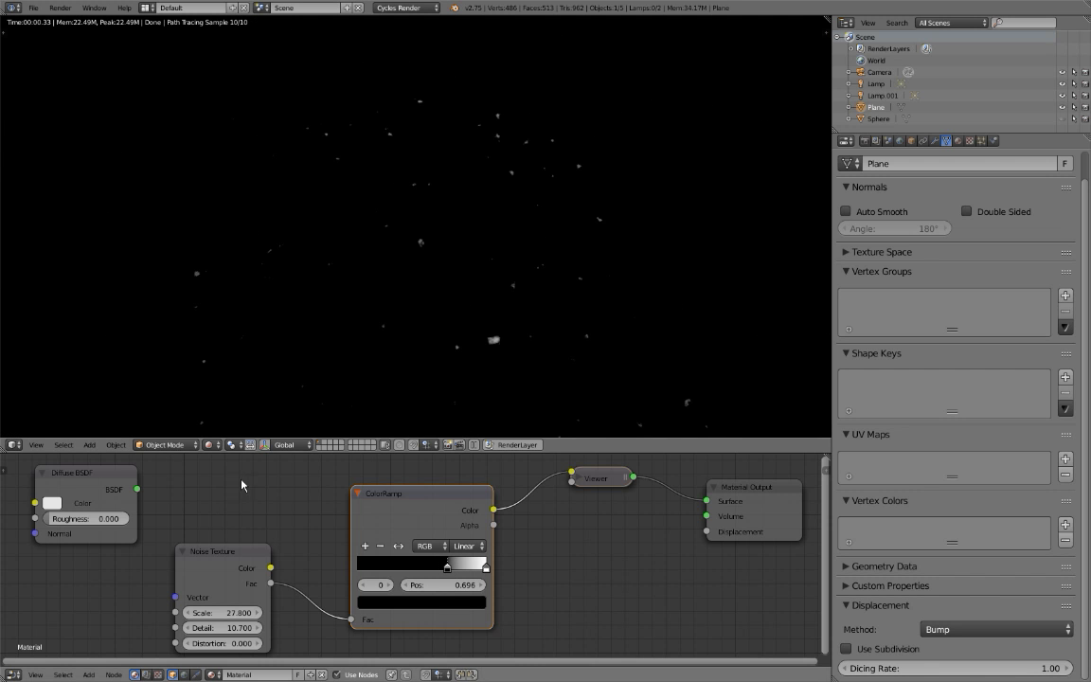
left_click_drag(224, 613, 263, 613)
left_click_drag(448, 571, 448, 577)
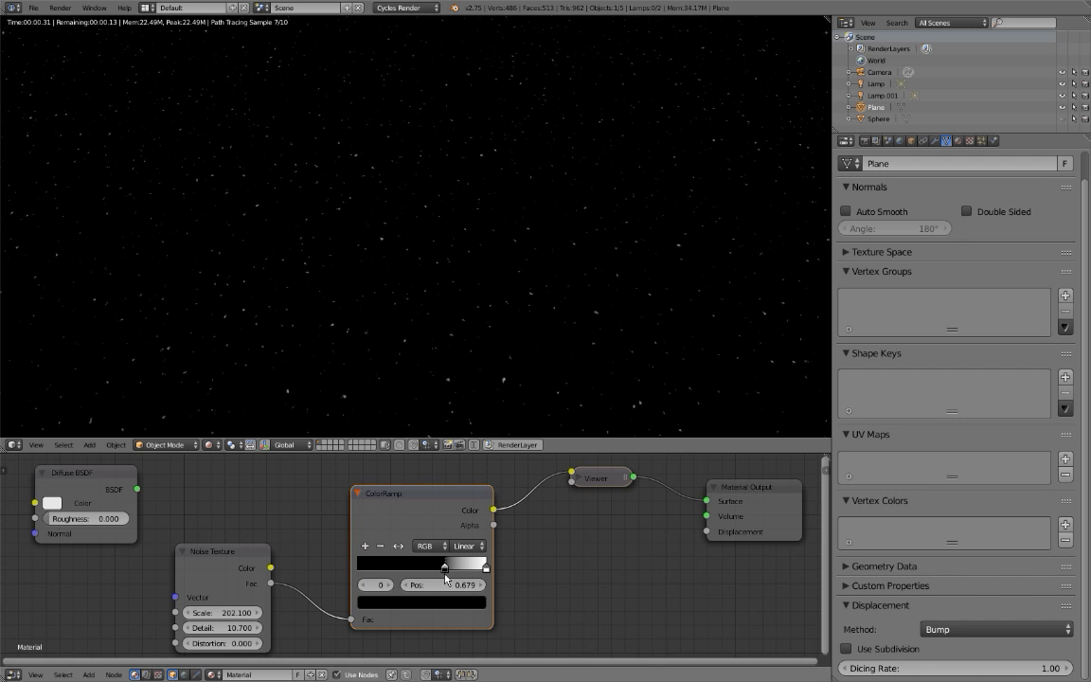
Examine the speckle pattern on the plane up close and as a whole, comparing rendered with solid shading.
middle_click_drag(421, 306, 358, 296)
scroll(355, 275, "up", 1)
scroll(358, 295, "up", 2)
scroll(382, 293, "up", 4)
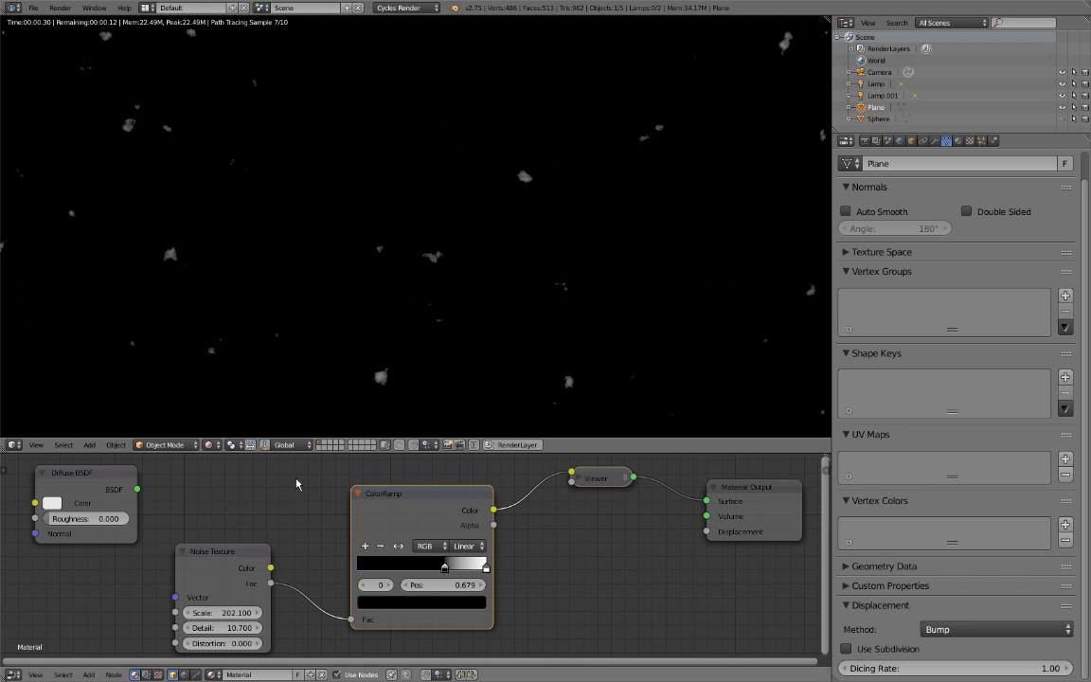
scroll(348, 379, "down", 3)
scroll(346, 380, "down", 2)
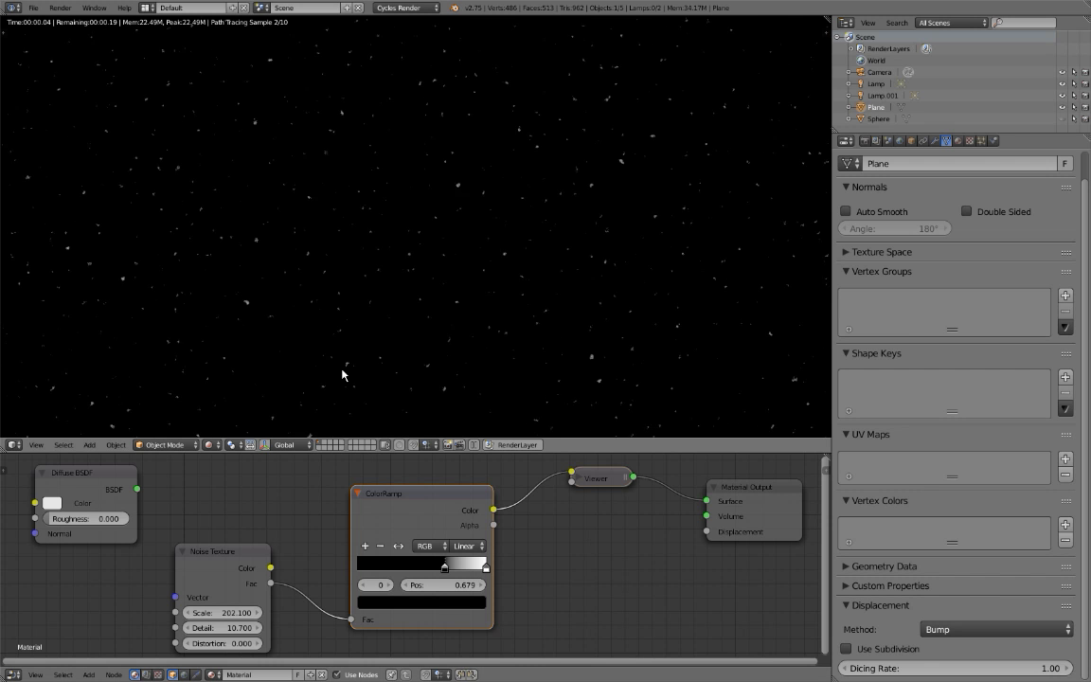
key("shift+z")
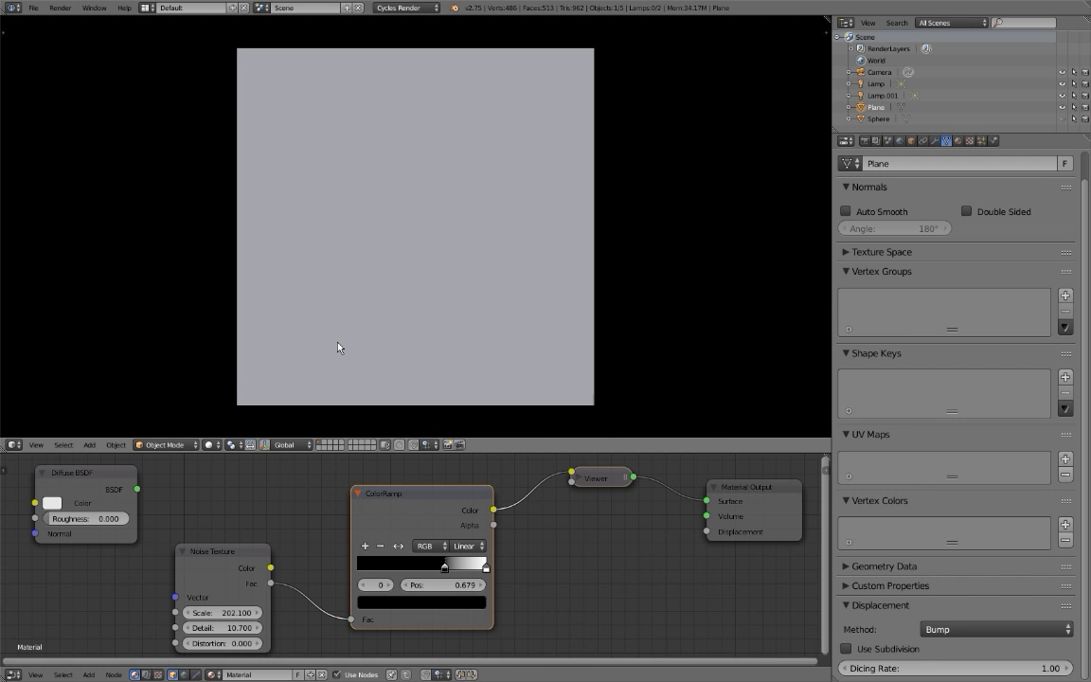
middle_click_drag(338, 347, 336, 259)
left_click(864, 141)
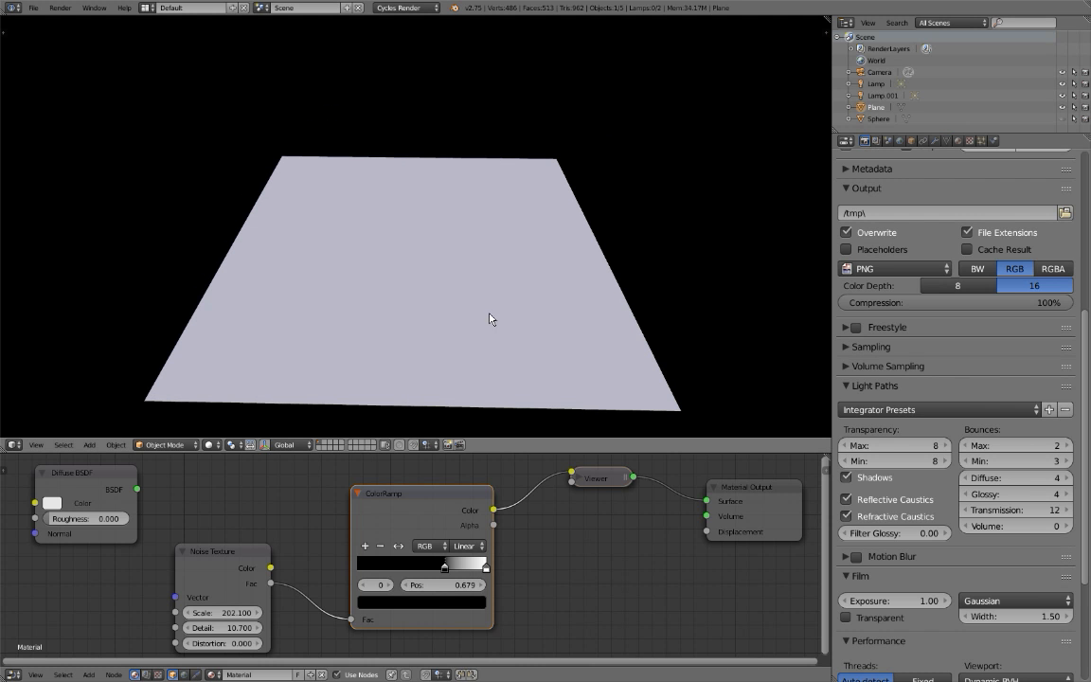
middle_click_drag(316, 360, 318, 371)
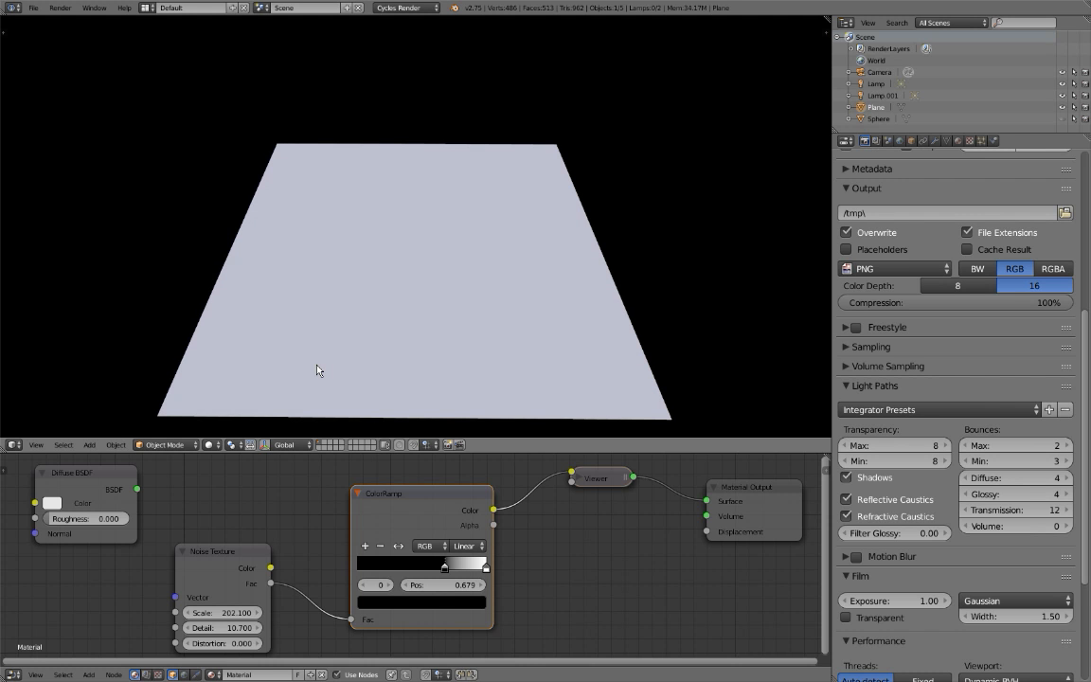
middle_click_drag(318, 371, 324, 371)
key("shift+z")
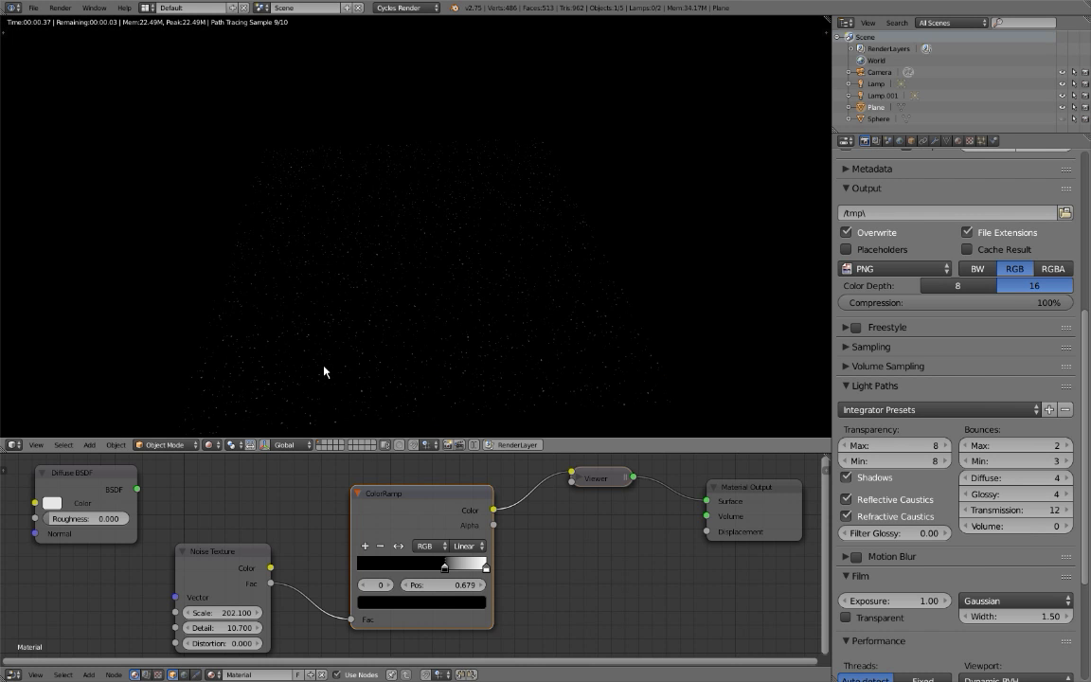
key("shift+z")
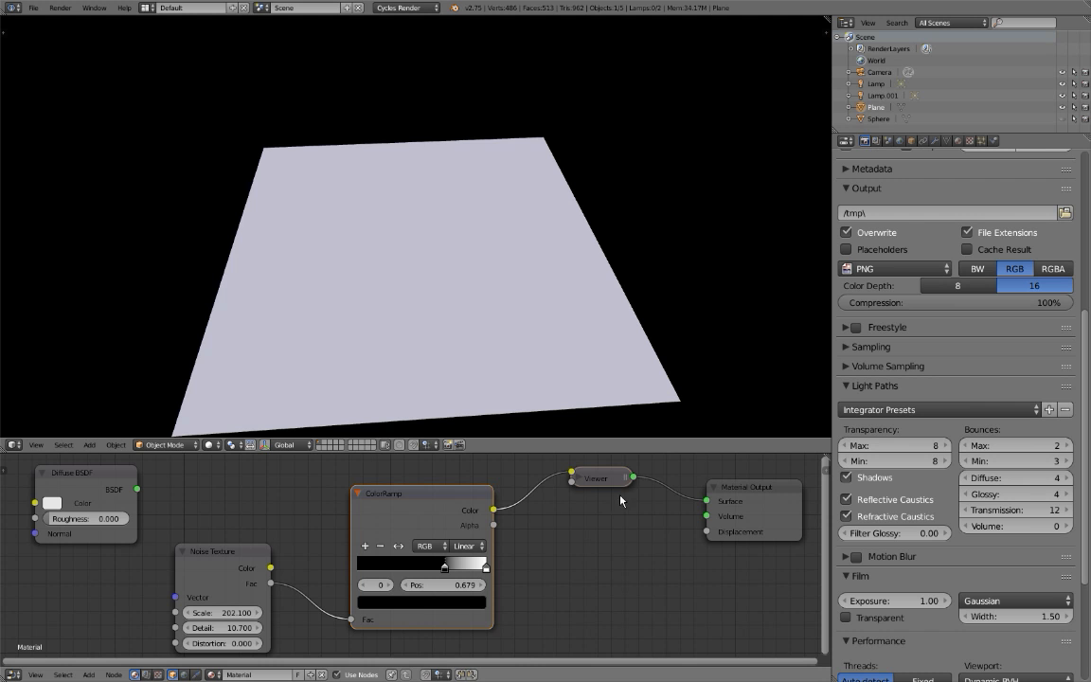
Line up the Viewer node with the Material Output and shift the ColorRamp toward the Noise Texture, with rendered shading on.
left_click_drag(595, 478, 597, 503)
key("shift+z")
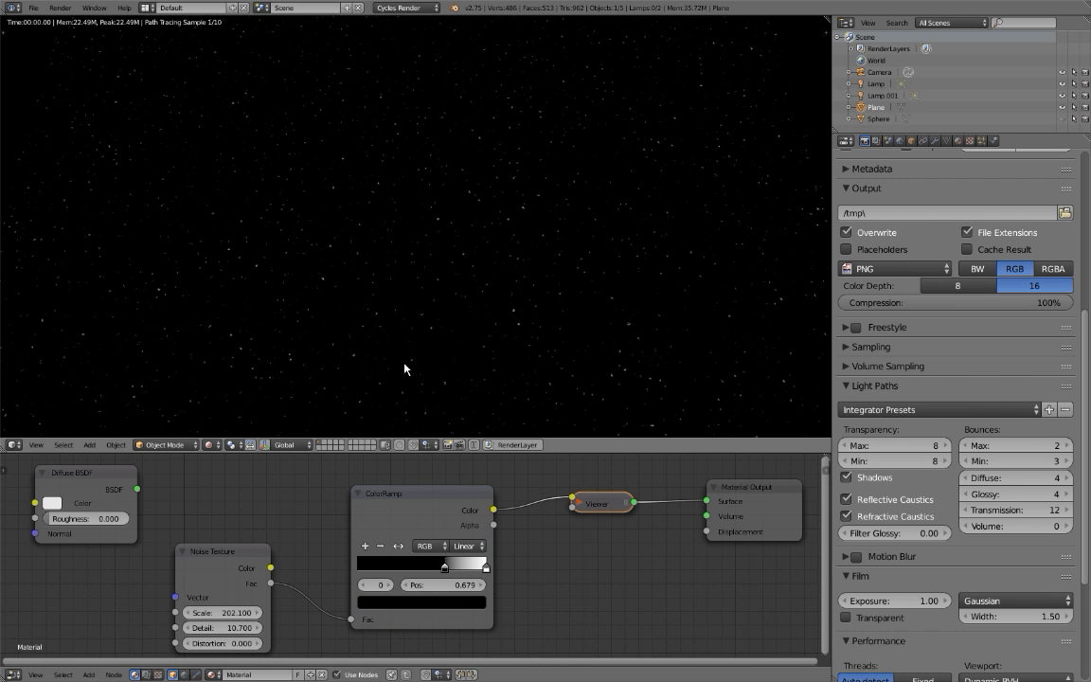
middle_click_drag(405, 369, 394, 328)
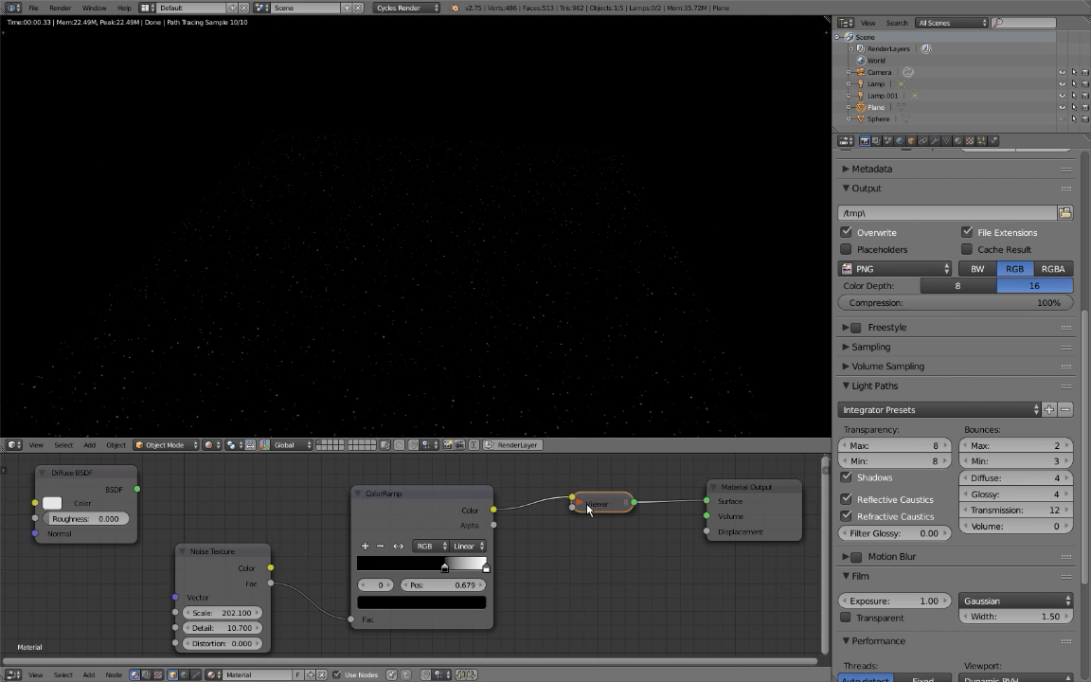
left_click_drag(422, 506, 385, 520)
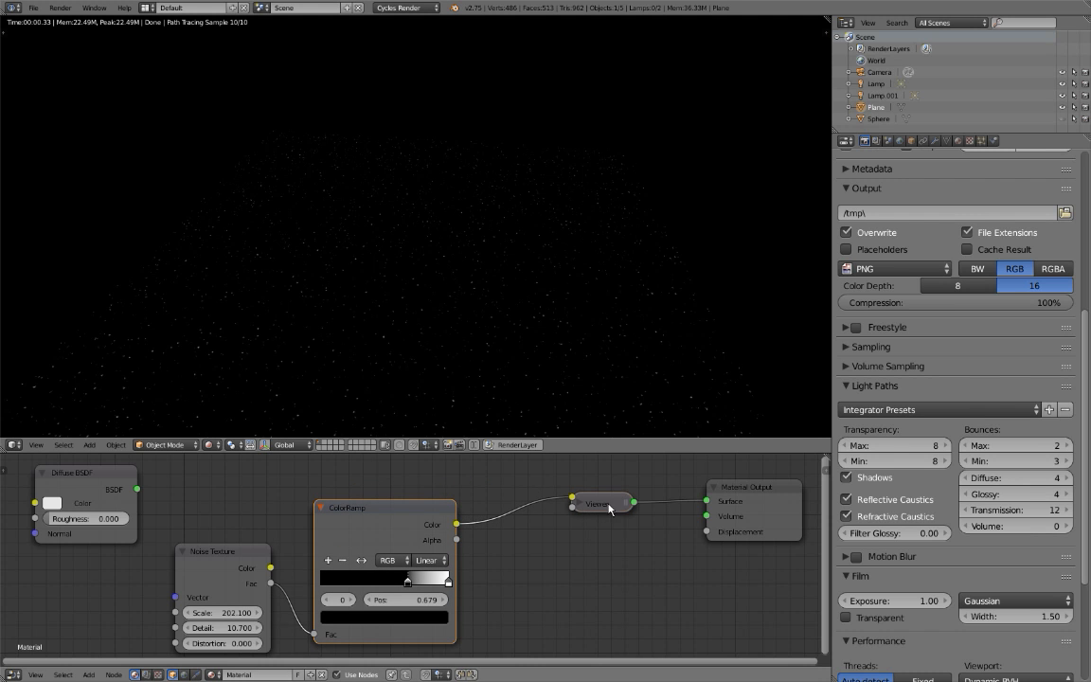
left_click(621, 502)
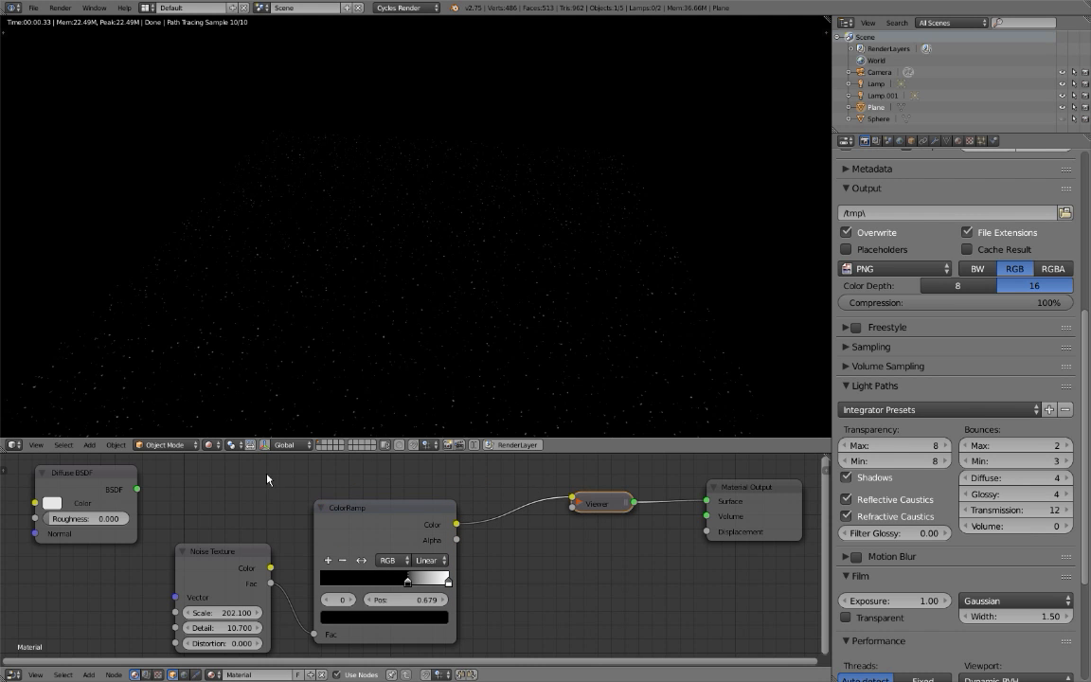
Link the Diffuse BSDF to the Material Output's Surface instead of the Viewer, and the ColorRamp's Color to Displacement.
left_click(104, 484, "ctrl+shift")
left_click_drag(397, 527, 372, 554)
middle_click_drag(385, 549, 372, 534)
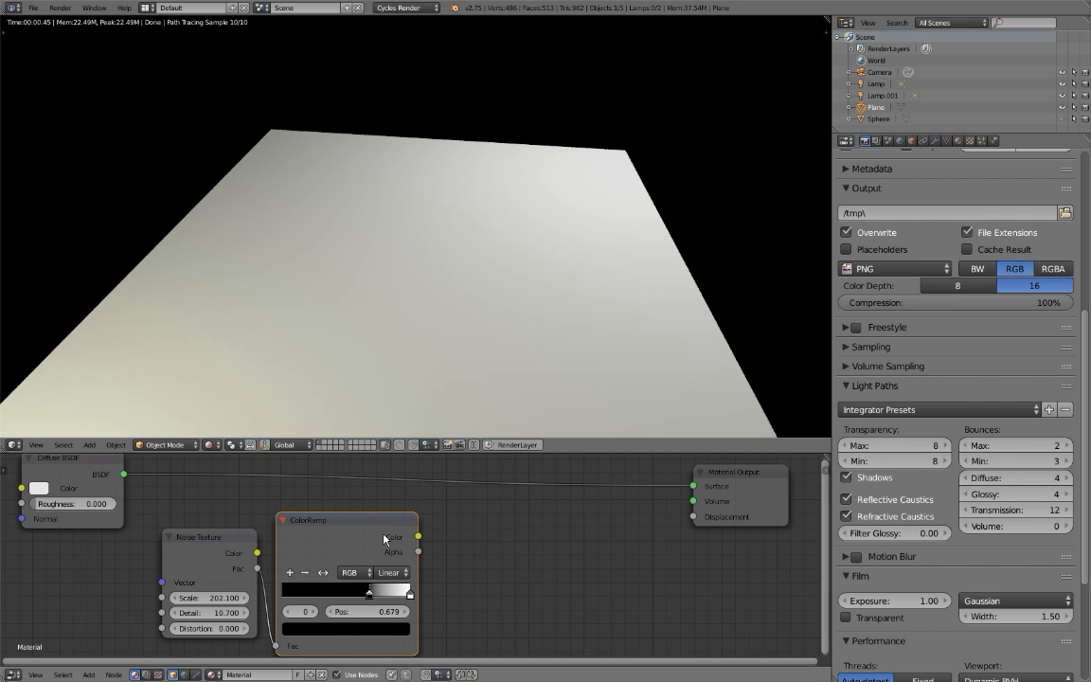
left_click_drag(418, 538, 697, 525)
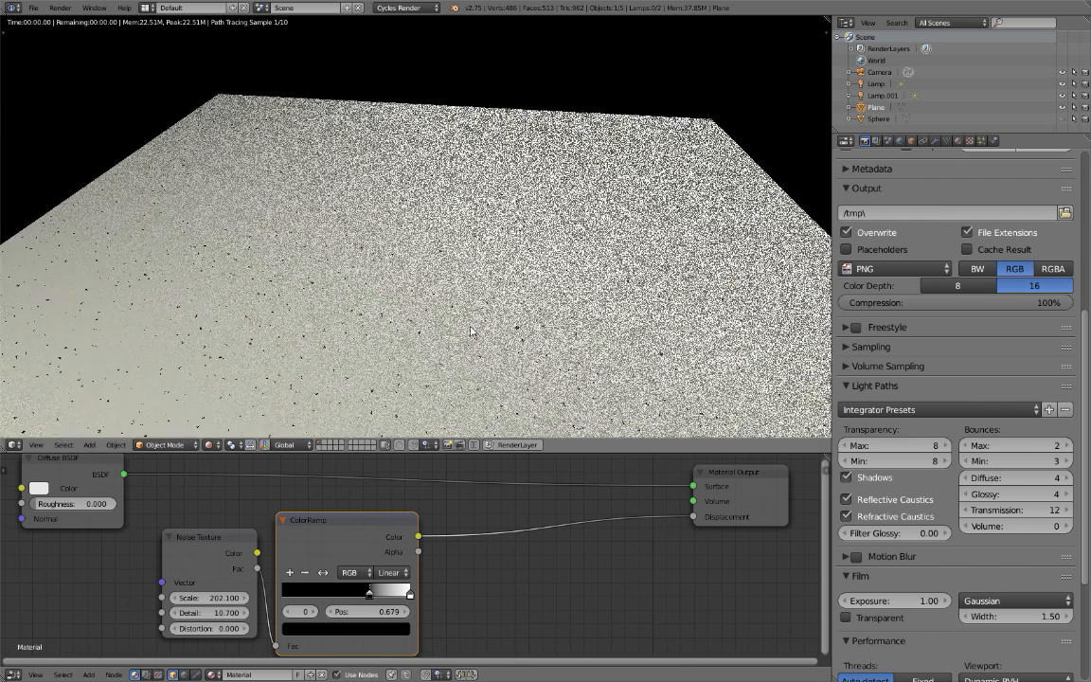
scroll(326, 309, "up", 3)
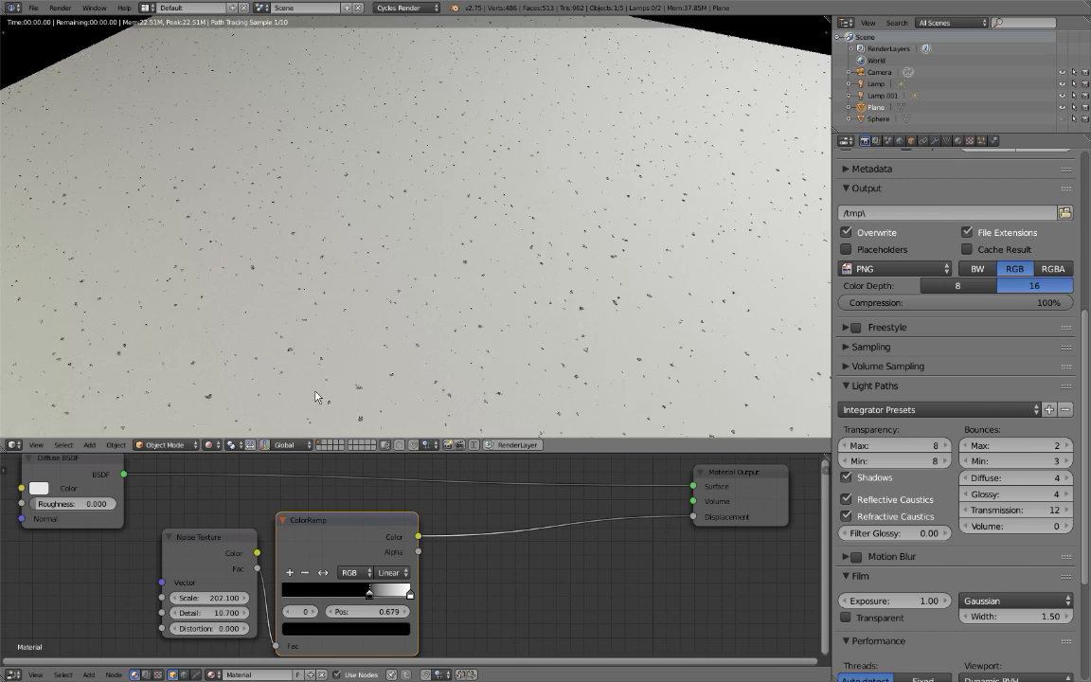
middle_click_drag(316, 391, 315, 391)
scroll(315, 397, "up", 2)
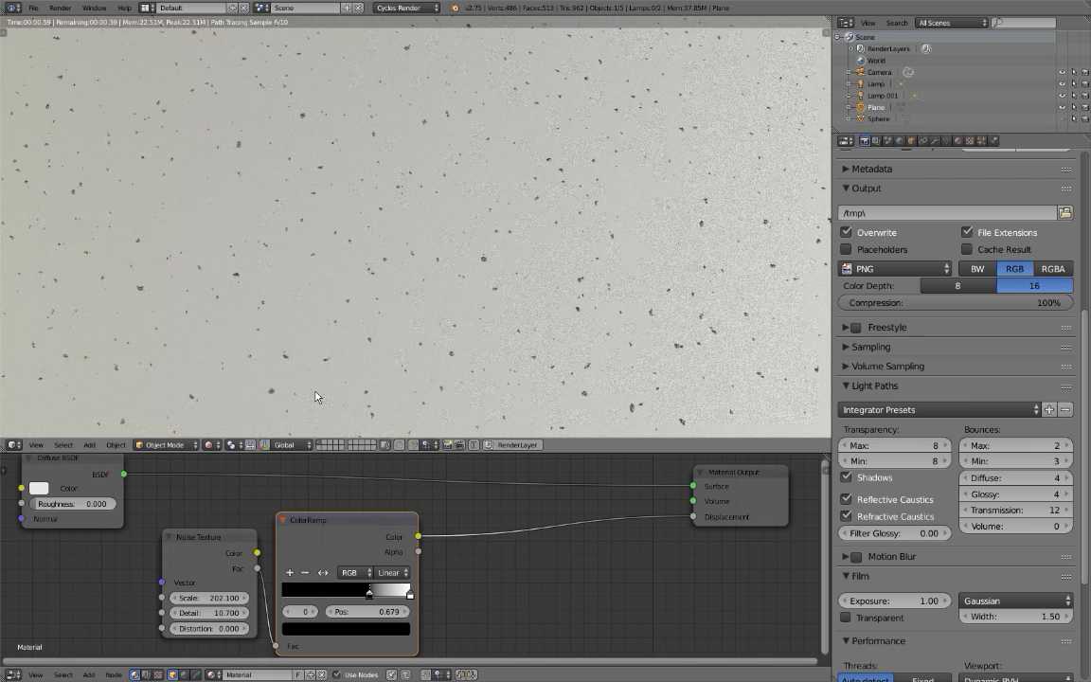
scroll(358, 330, "down", 3)
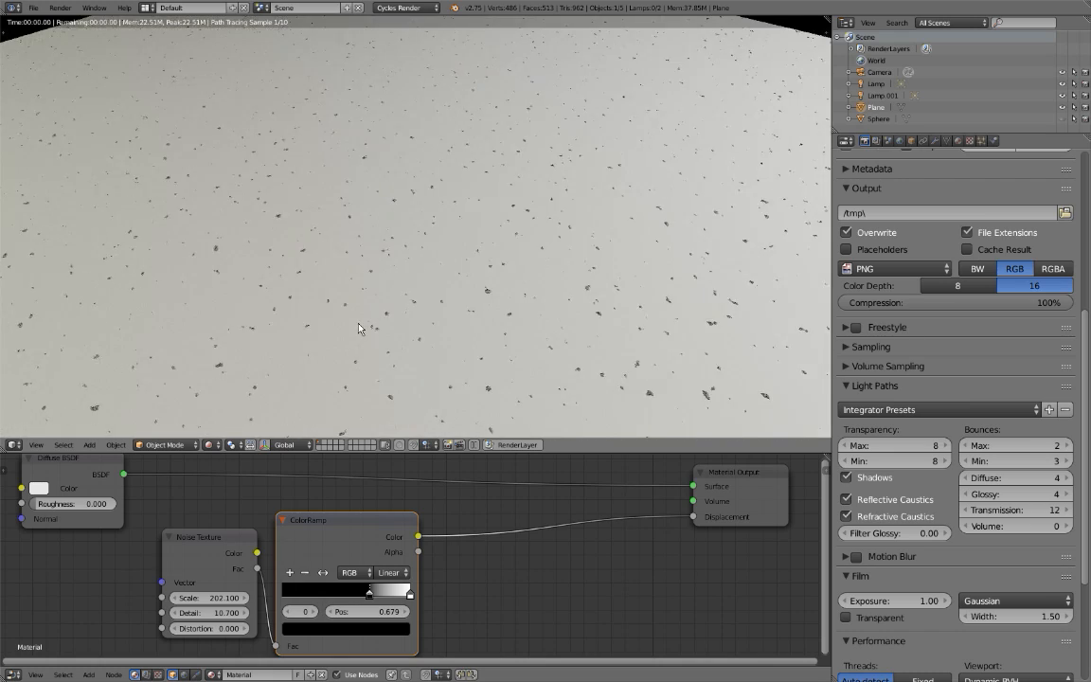
scroll(358, 327, "down", 3)
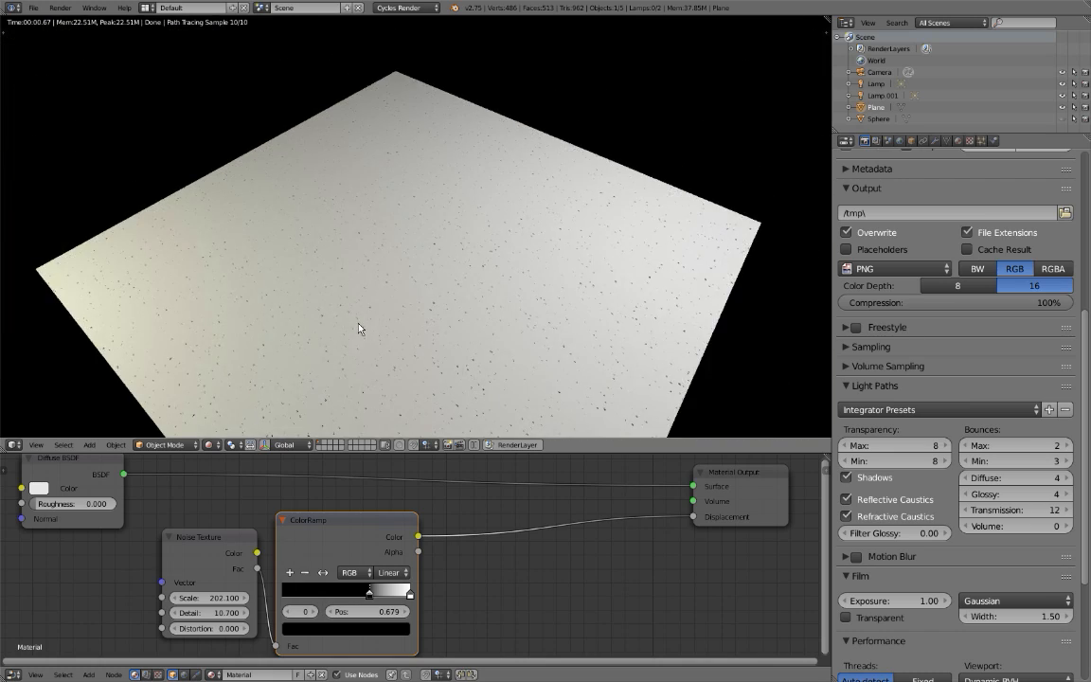
Hide the first Lamp in the viewport and inspect the plane's bumps under the remaining light.
left_click(1063, 85)
middle_click_drag(454, 146, 351, 180)
scroll(352, 182, "up", 5)
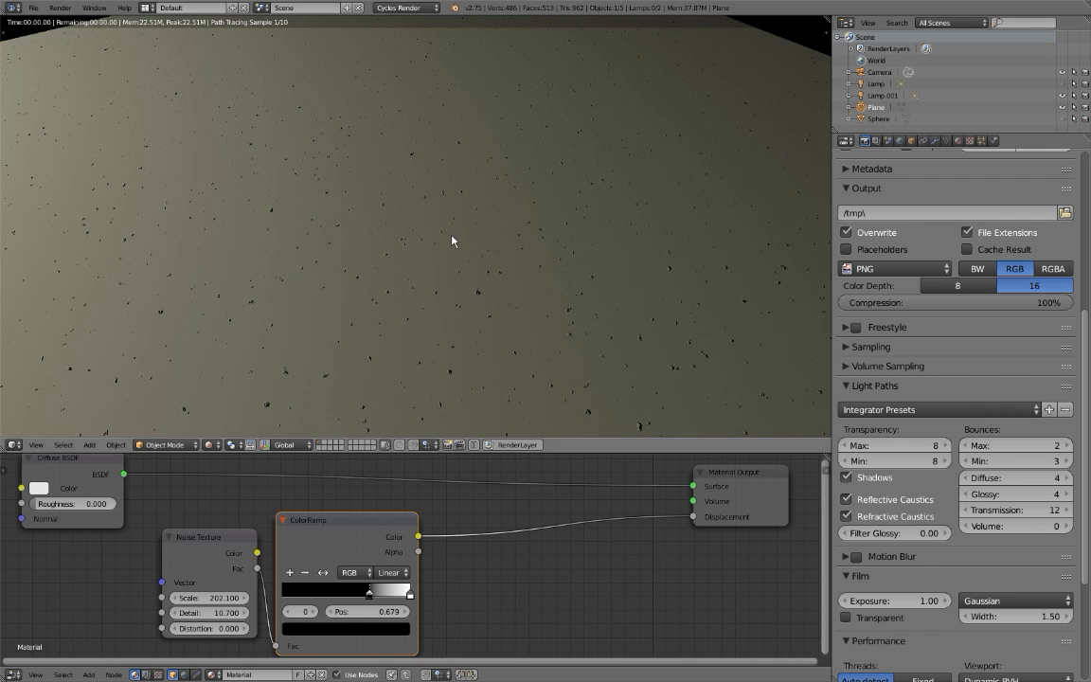
scroll(414, 233, "down", 3)
scroll(412, 237, "up", 4)
scroll(417, 239, "up", 2)
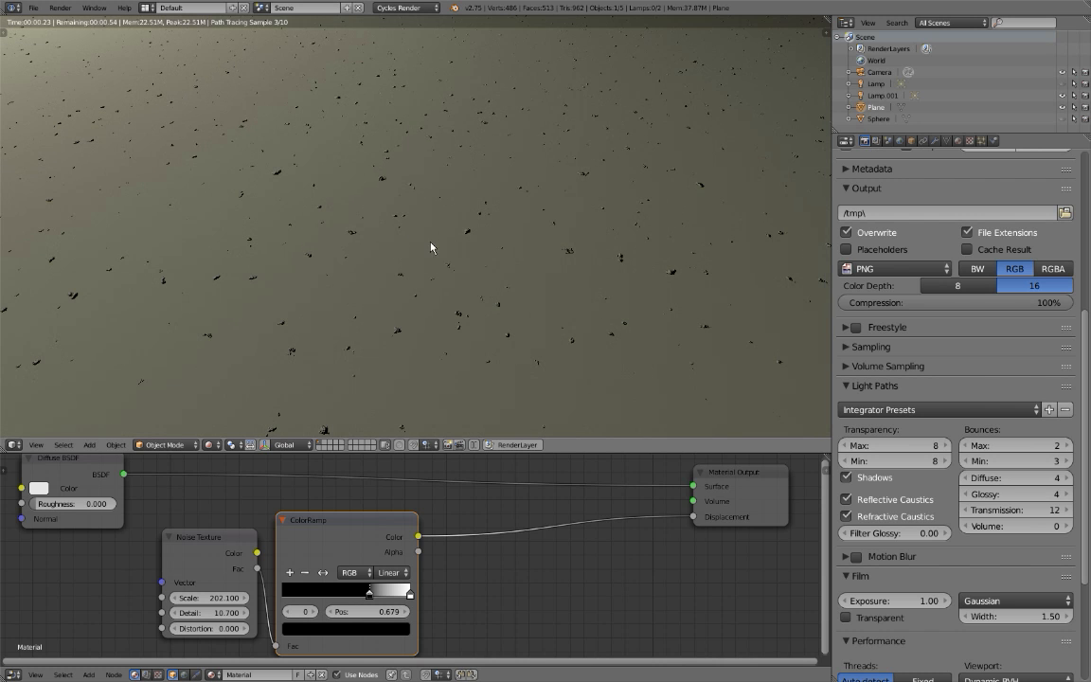
scroll(449, 182, "down", 1)
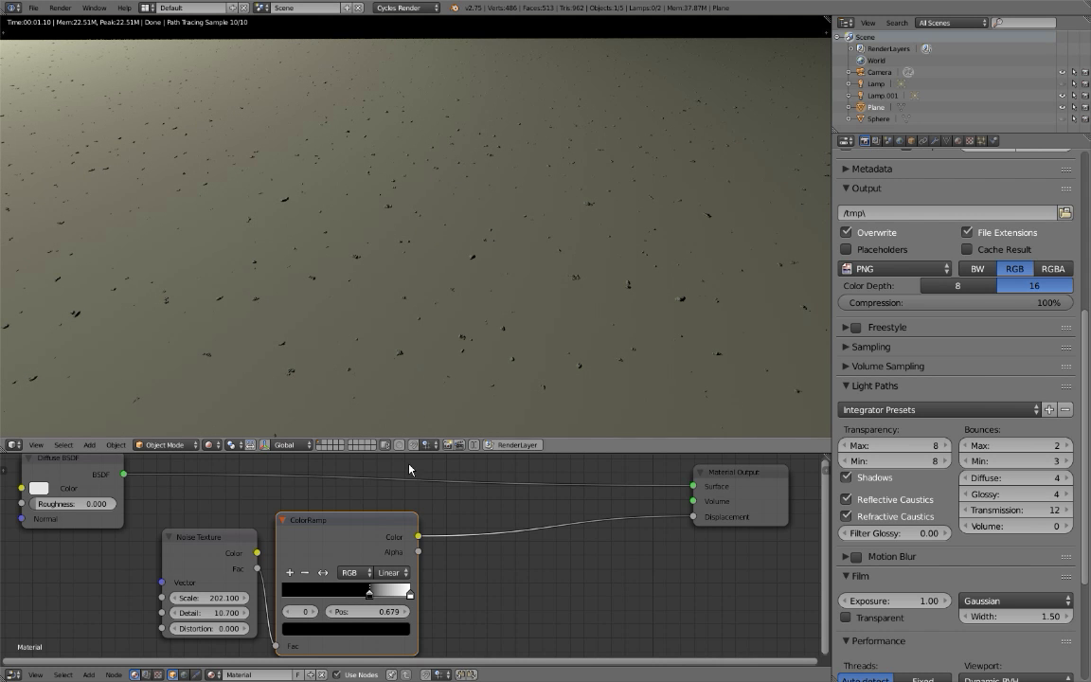
Set the ColorRamp's black stop to position 0.560 so more of the noise drives the displacement.
left_click(321, 573)
left_click(321, 574)
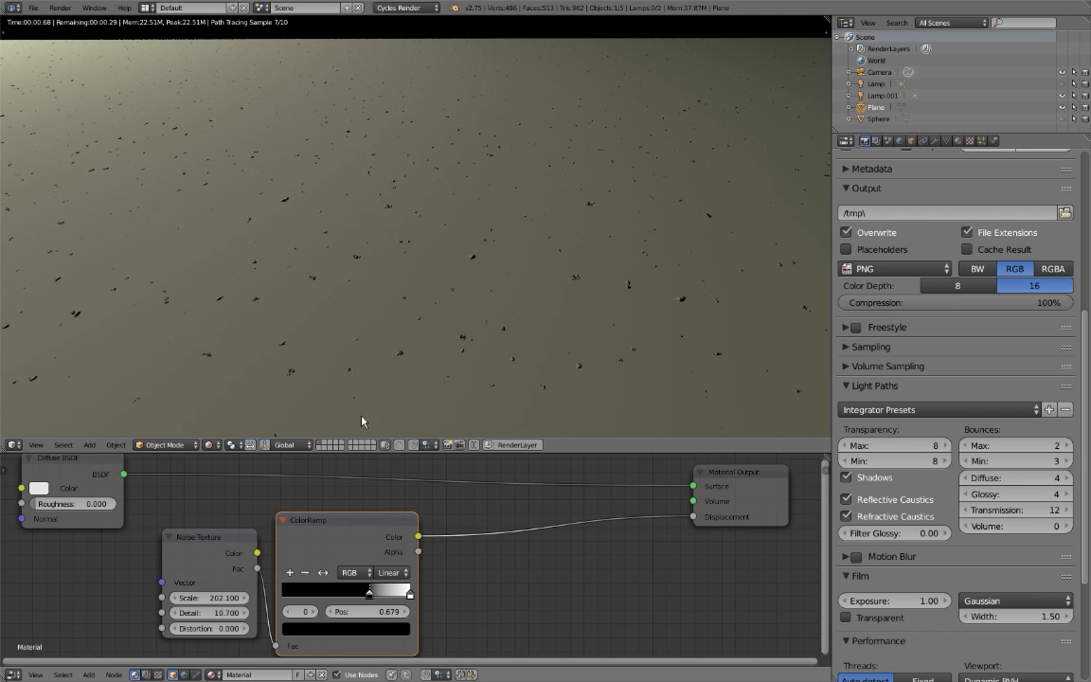
left_click_drag(371, 599, 354, 599)
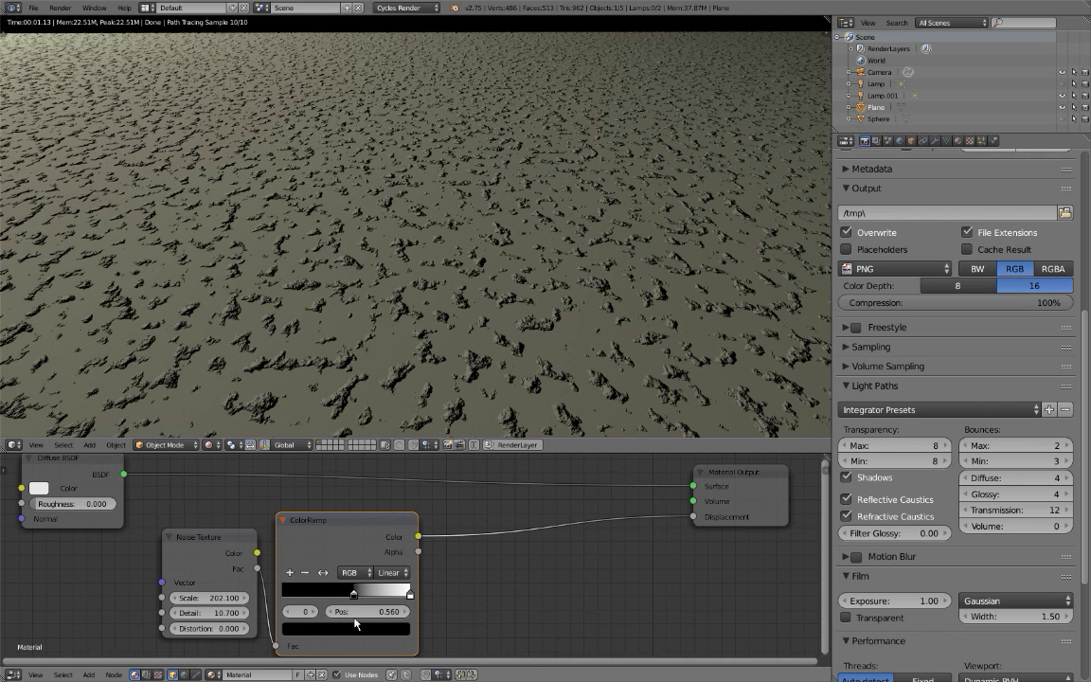
key("shift+a")
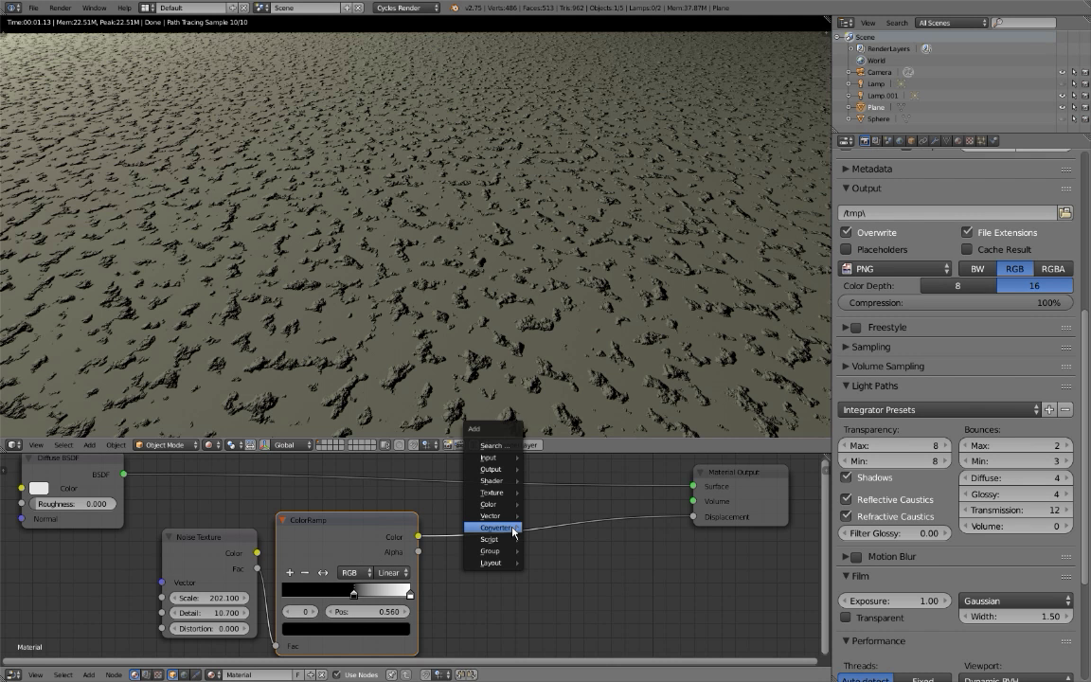
mouse_move(513, 531)
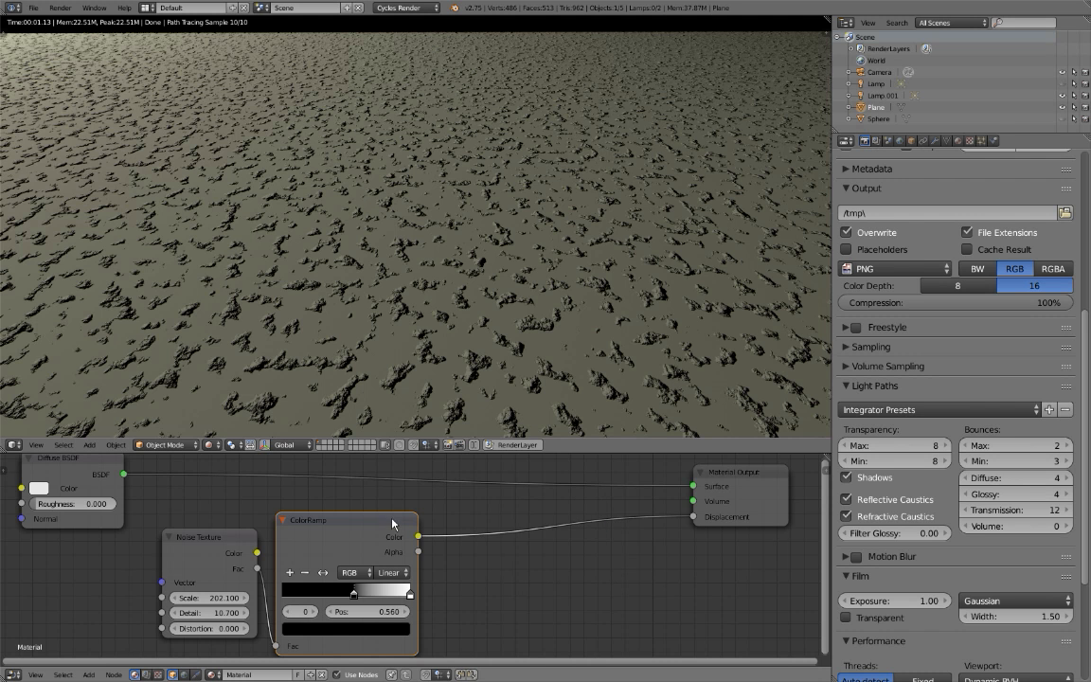
Reverse the ColorRamp's colors by making its first stop white and its end stop black.
left_click(357, 597)
left_click(354, 597)
left_click(357, 625)
left_click(290, 418)
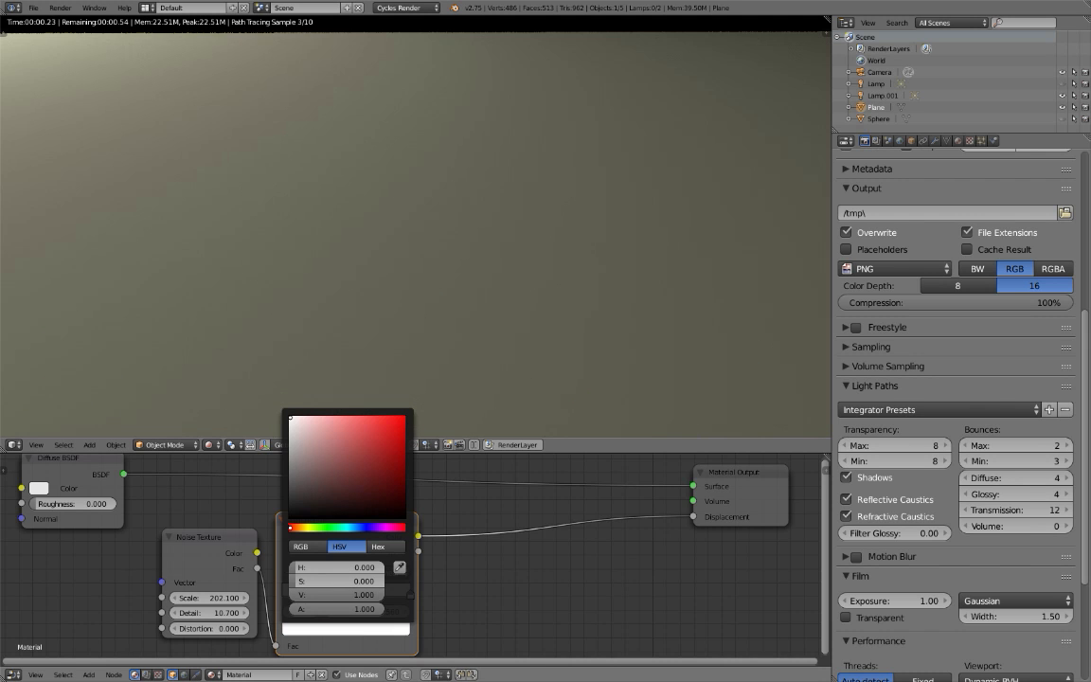
left_click(389, 627)
left_click_drag(352, 592, 257, 592)
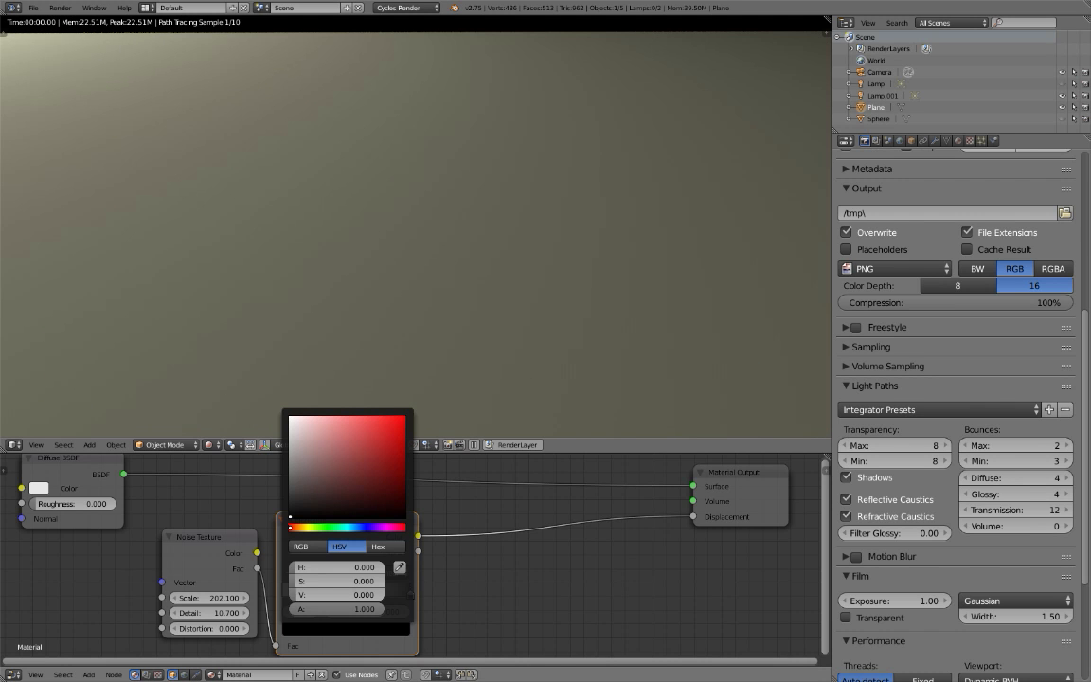
scroll(417, 310, "down", 1)
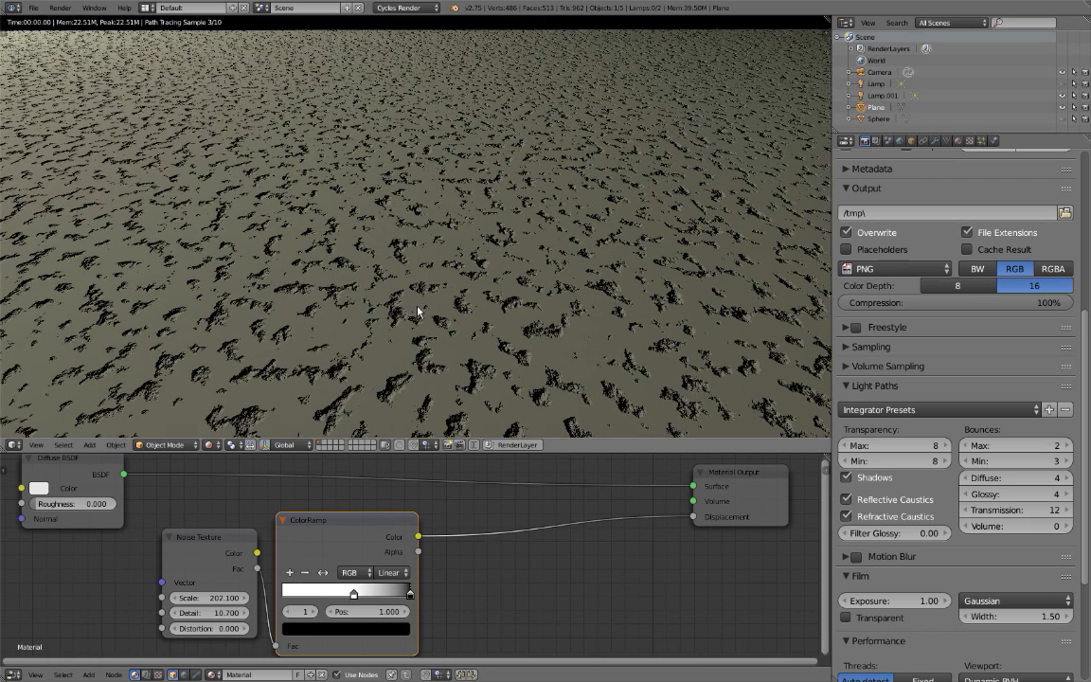
scroll(282, 239, "down", 2)
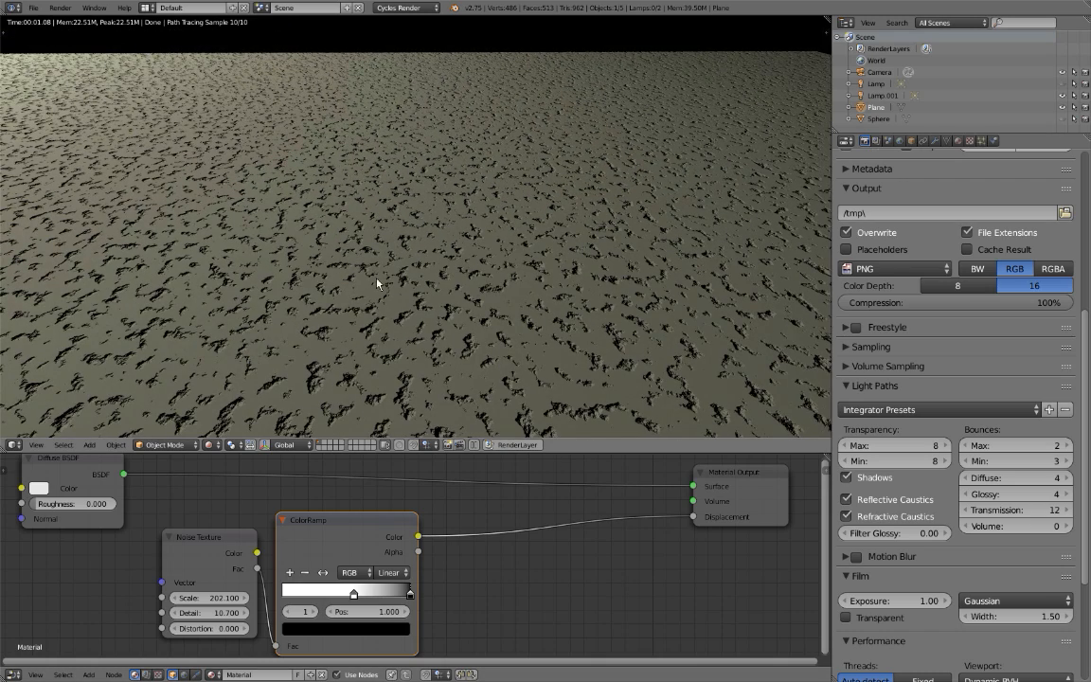
Set the maximum light bounces to 0 and limit the rendered preview to a small border region around one surface pit.
scroll(389, 327, "up", 1)
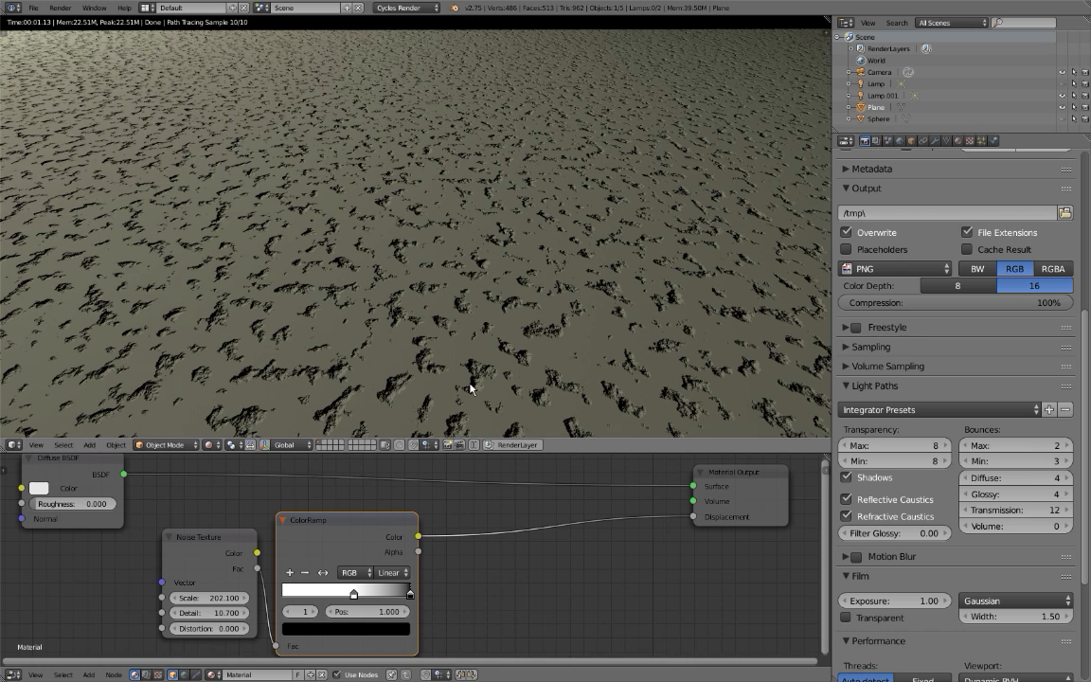
left_click_drag(1006, 447, 966, 447)
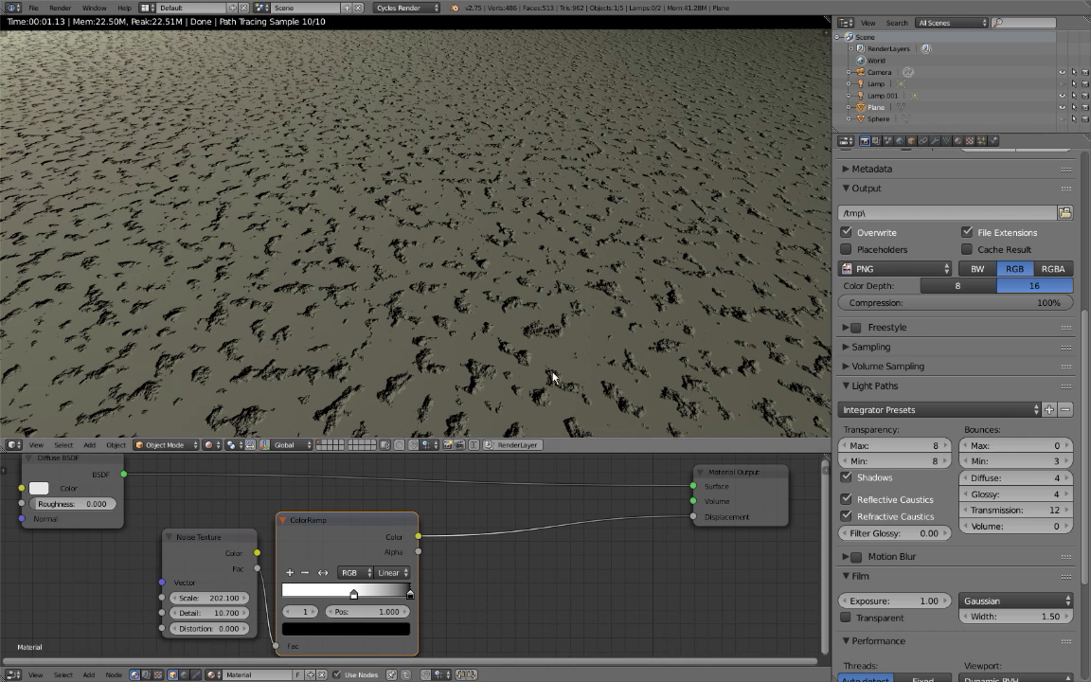
scroll(443, 376, "up", 1)
key("ctrl+v")
key("ctrl+b")
left_click_drag(370, 371, 431, 426)
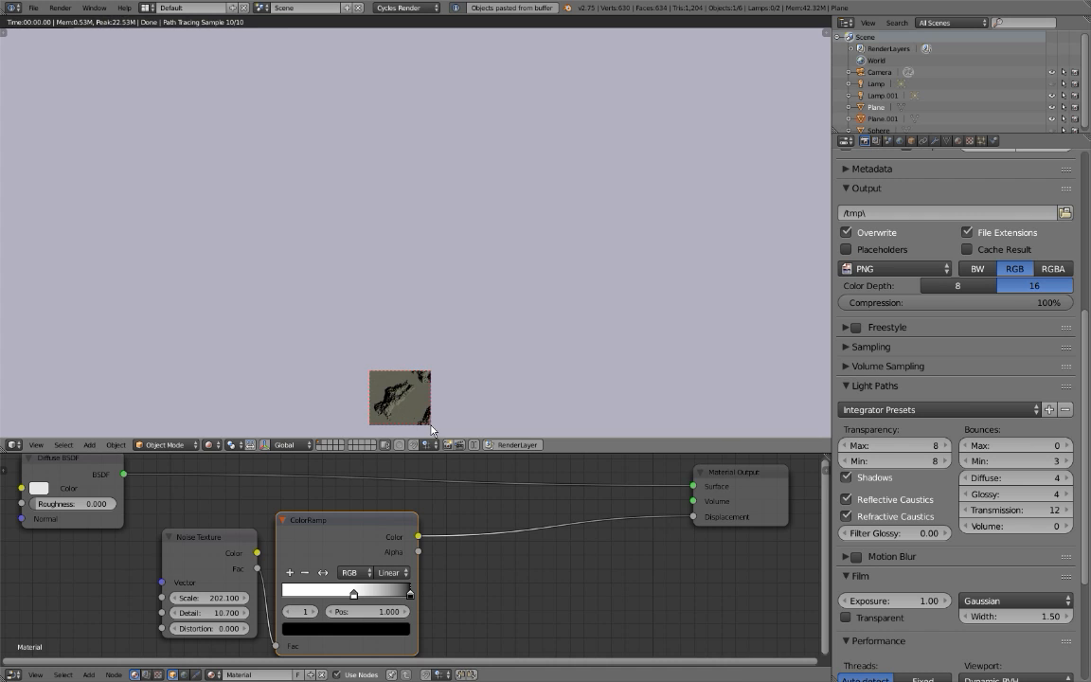
Set the maximum light bounces to 2 and expand the Sampling settings.
left_click(1069, 446)
left_click(1069, 446)
left_click(857, 347)
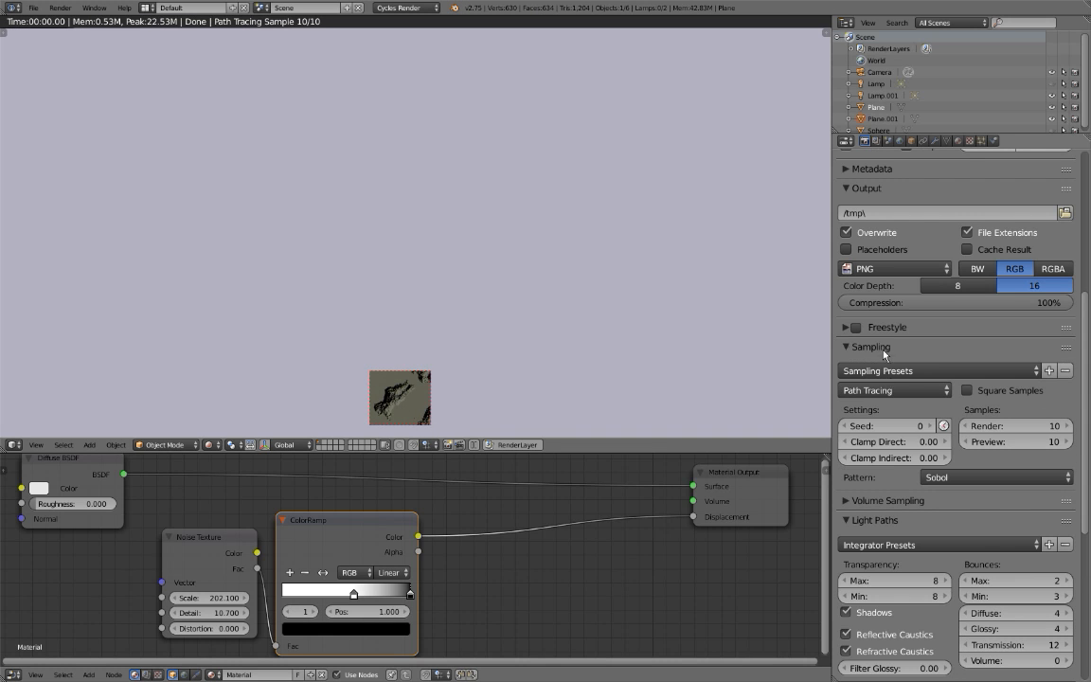
left_click_drag(892, 443, 890, 442)
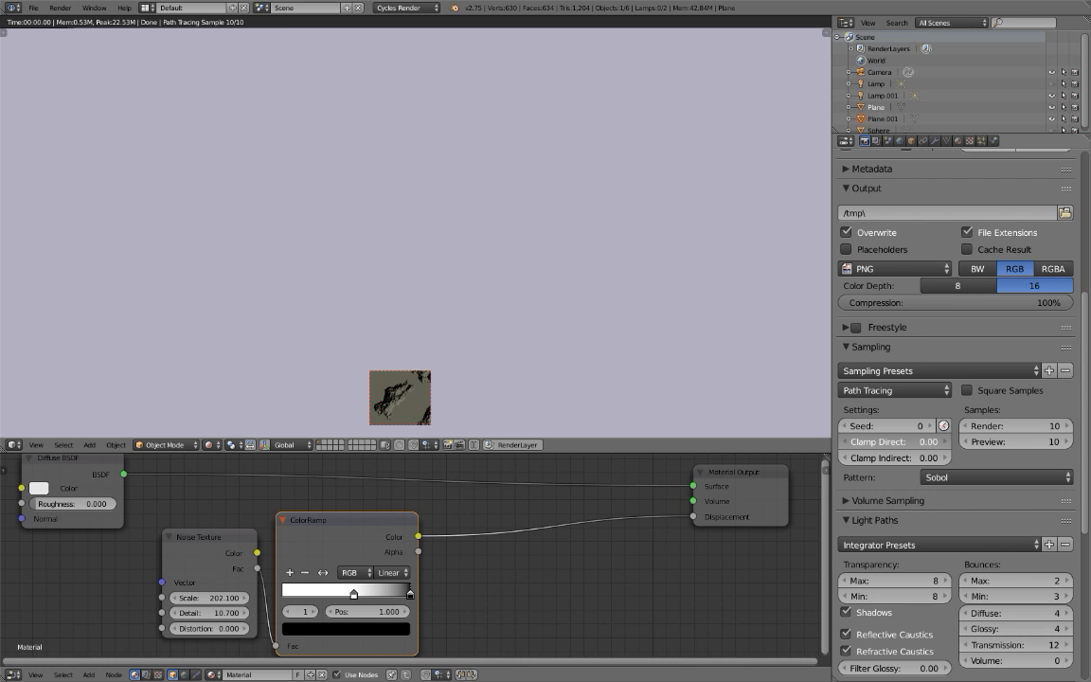
Clear the viewport's render border to preview the whole plane again.
scroll(291, 359, "down", 1)
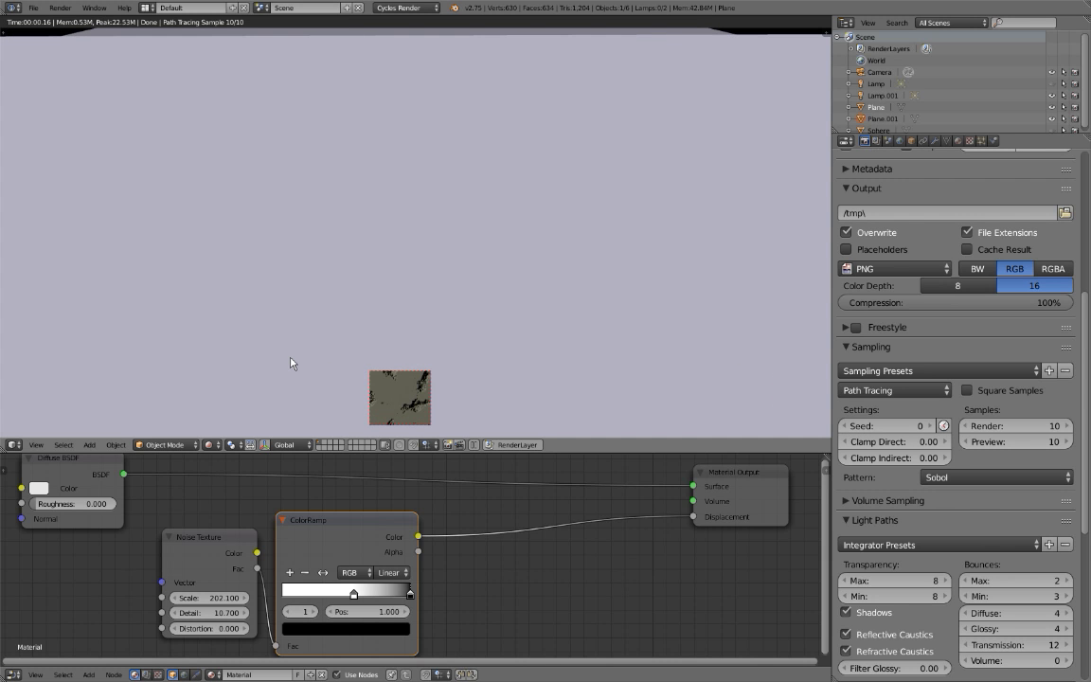
key("ctrl+alt+b")
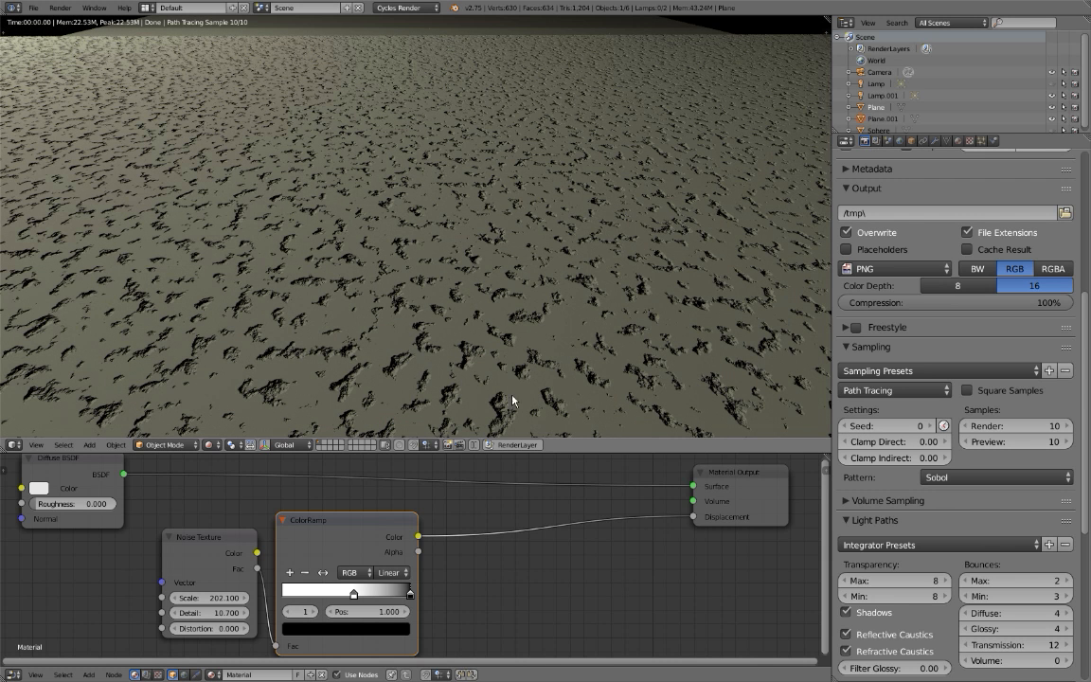
scroll(421, 374, "down", 1)
scroll(412, 377, "down", 1)
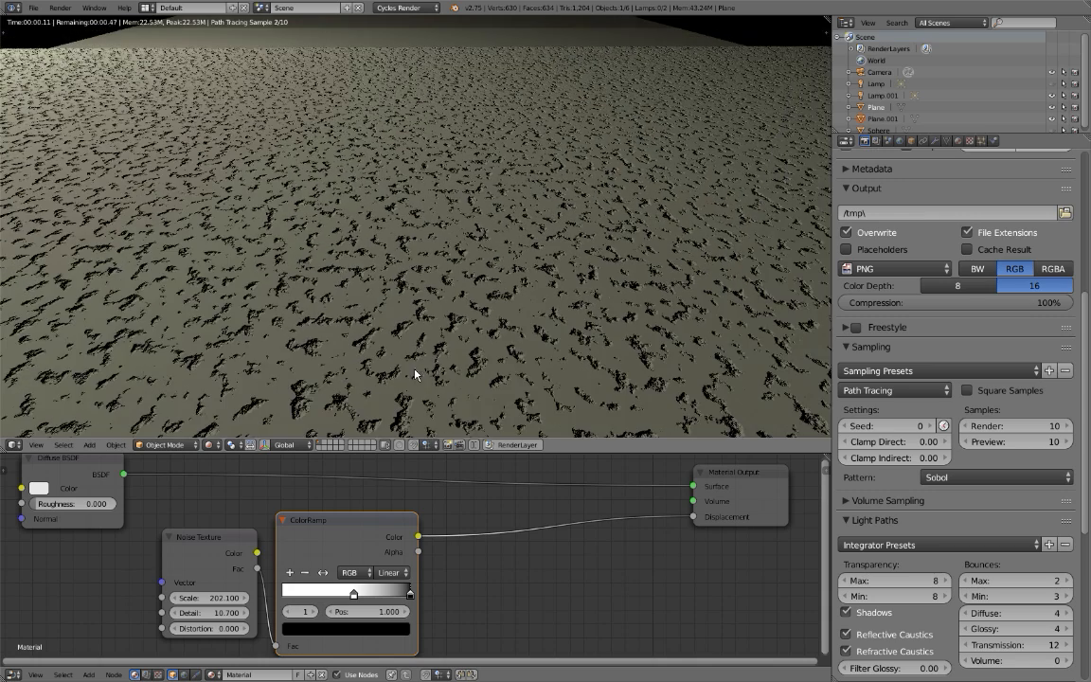
scroll(408, 379, "down", 1)
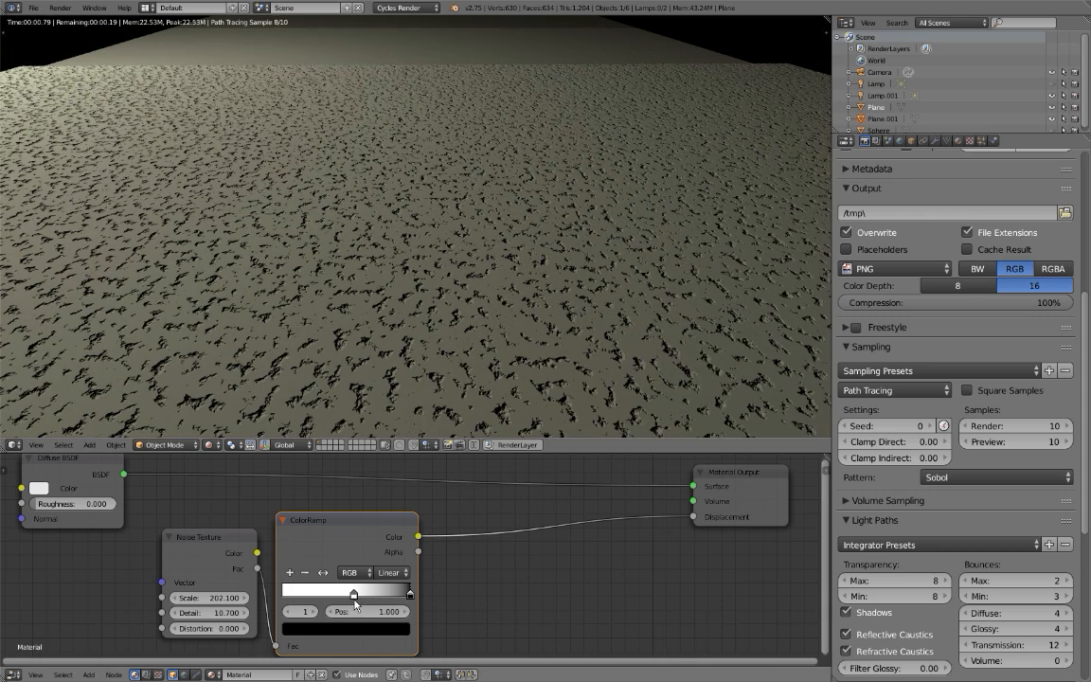
Try the ColorRamp's white stop at the start of the ramp and its black stop at position 0.363.
left_click_drag(354, 600, 290, 595)
left_click_drag(420, 597, 338, 595)
scroll(403, 298, "up", 3)
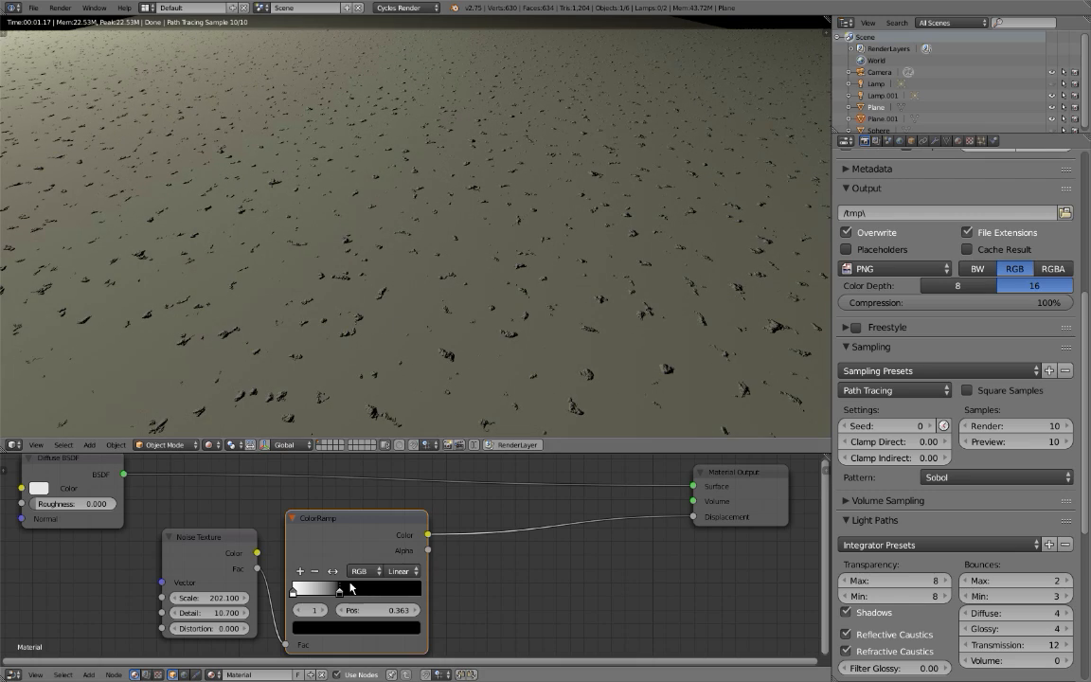
Set the ColorRamp's black stop to position 1.000 and its white stop to position 0.661.
left_click_drag(339, 592, 439, 597)
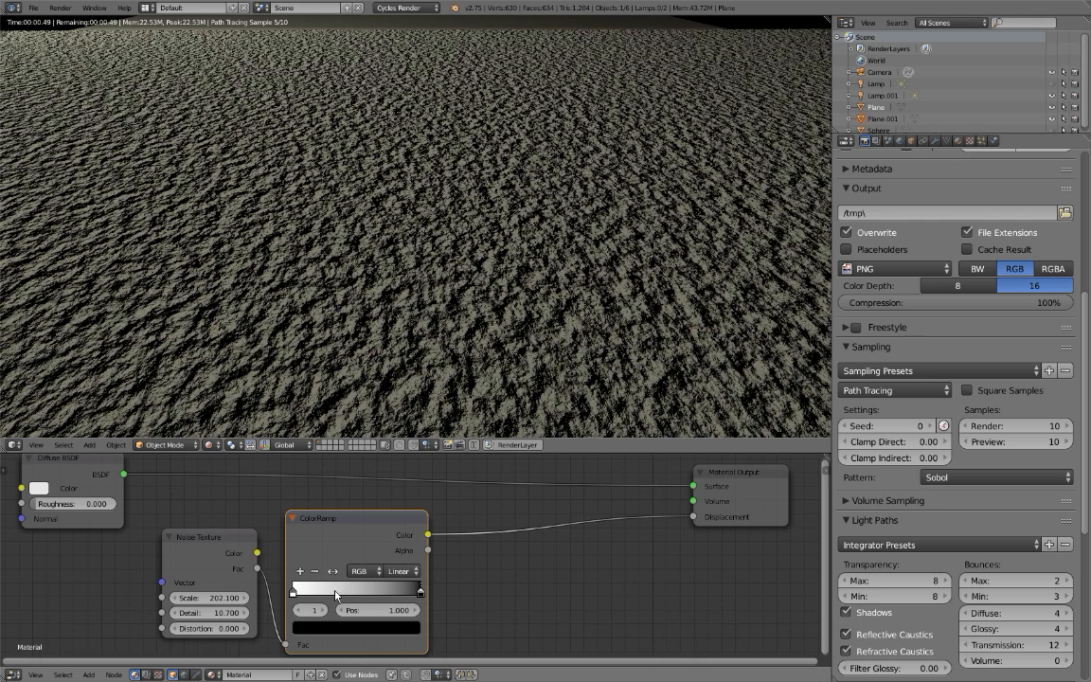
left_click(308, 600)
left_click_drag(308, 599, 378, 600)
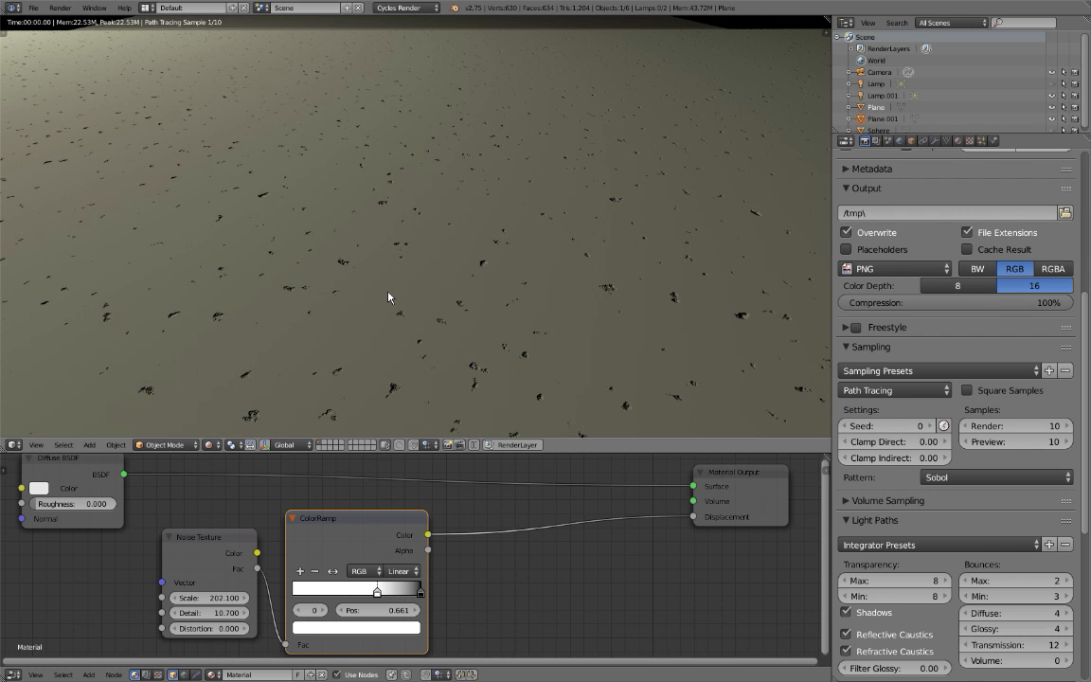
Show the first Lamp in the viewport again and inspect the pits on the plane under both lights.
scroll(388, 297, "down", 2)
scroll(368, 313, "up", 2)
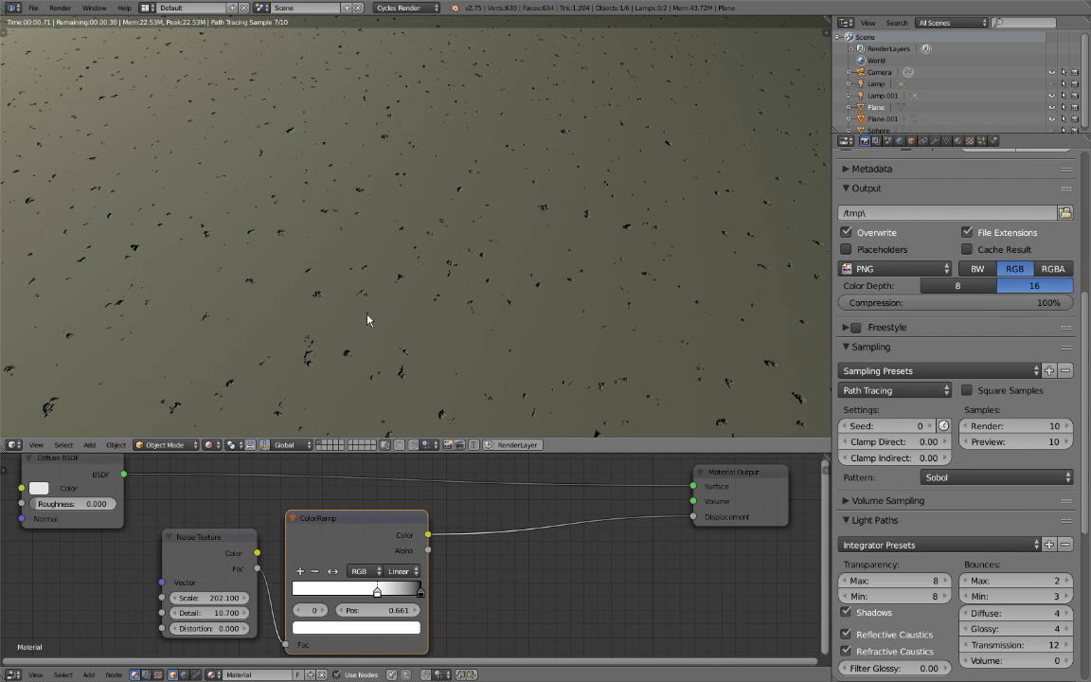
left_click(1053, 85)
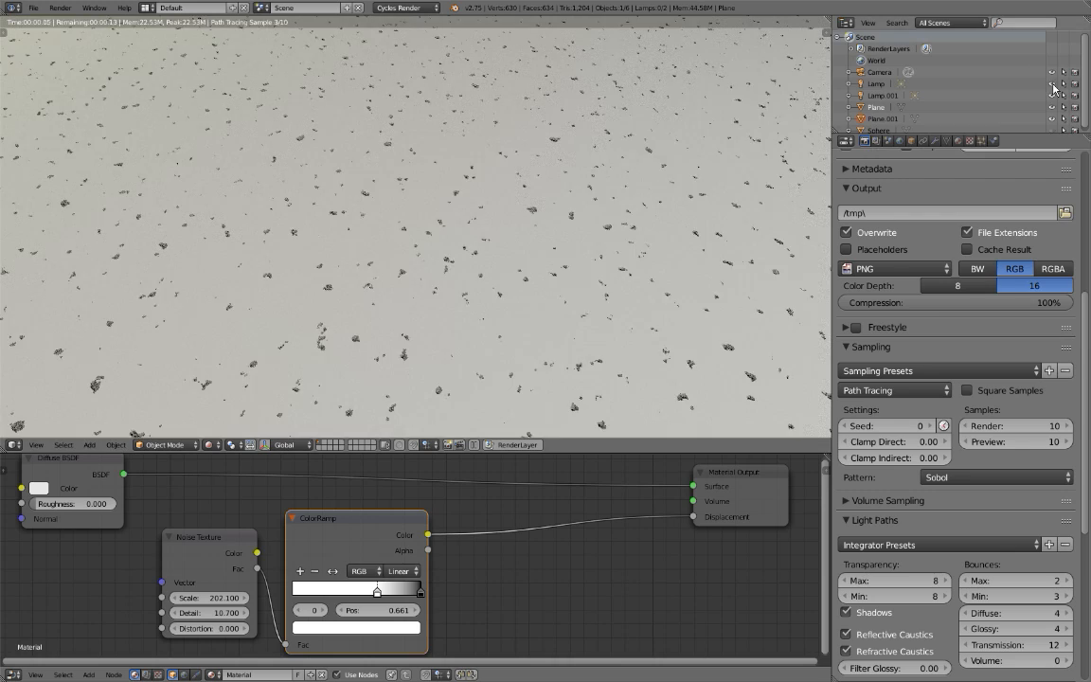
scroll(413, 232, "up", 2)
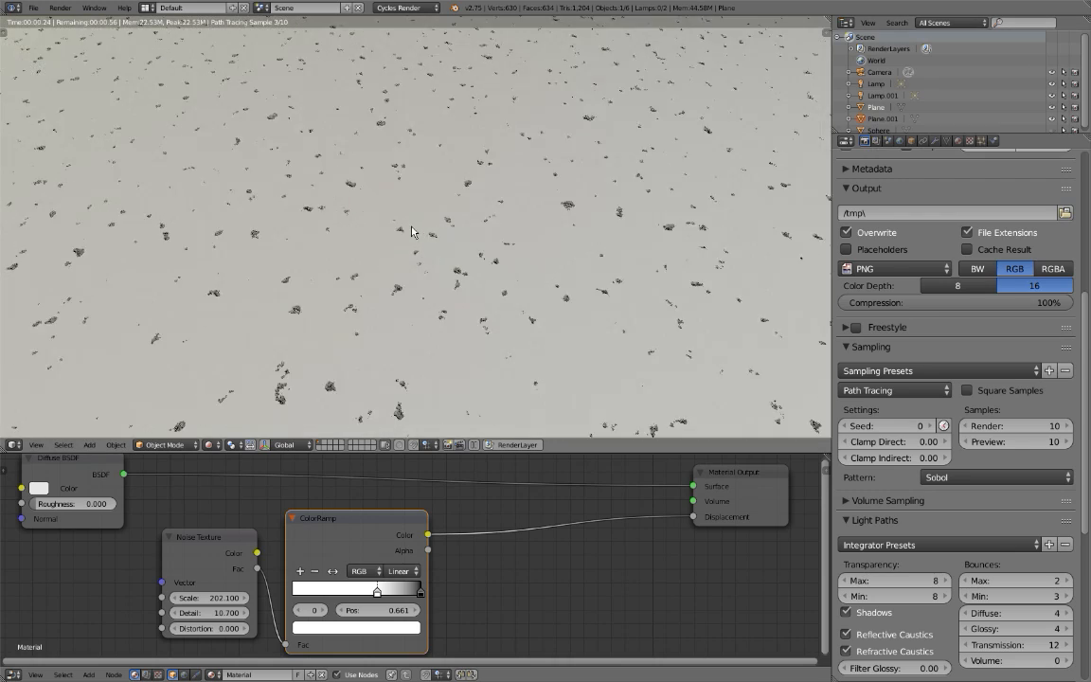
scroll(412, 231, "down", 2)
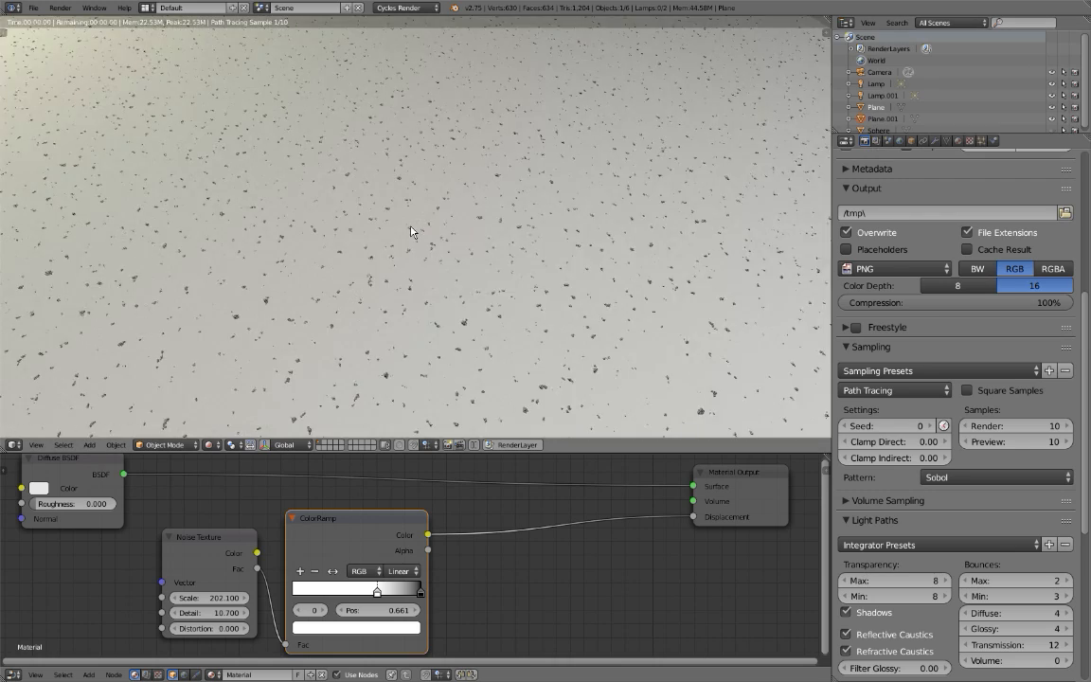
scroll(408, 247, "down", 2)
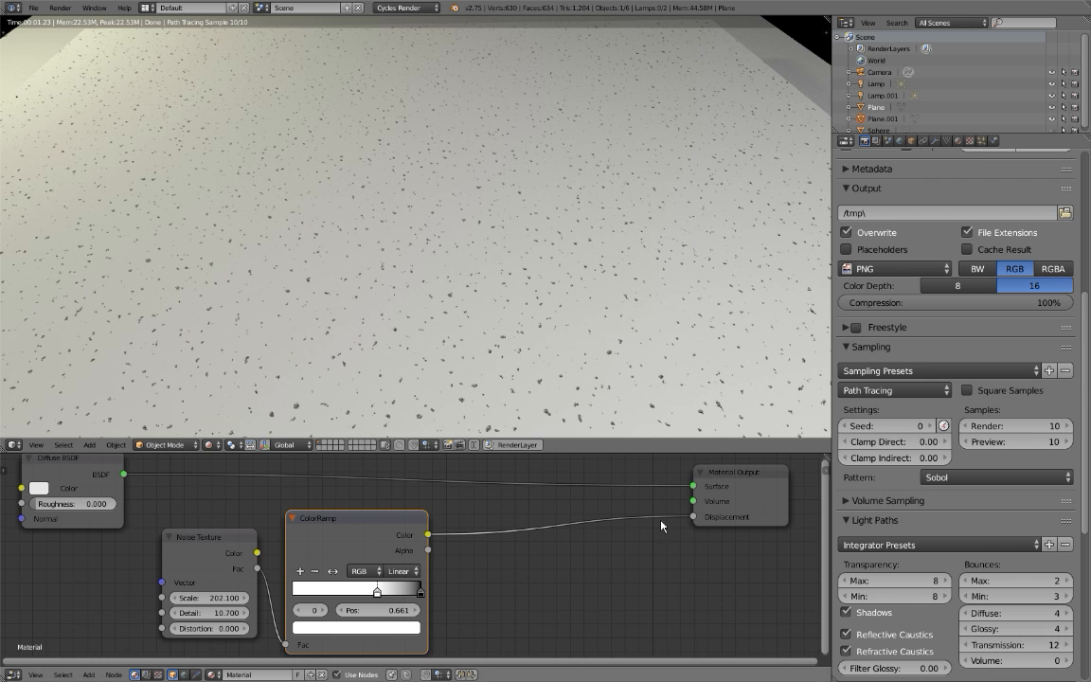
Unlink the ColorRamp from the Material Output's Displacement and reposition the Diffuse BSDF node away from the other nodes.
left_click_drag(694, 517, 641, 577)
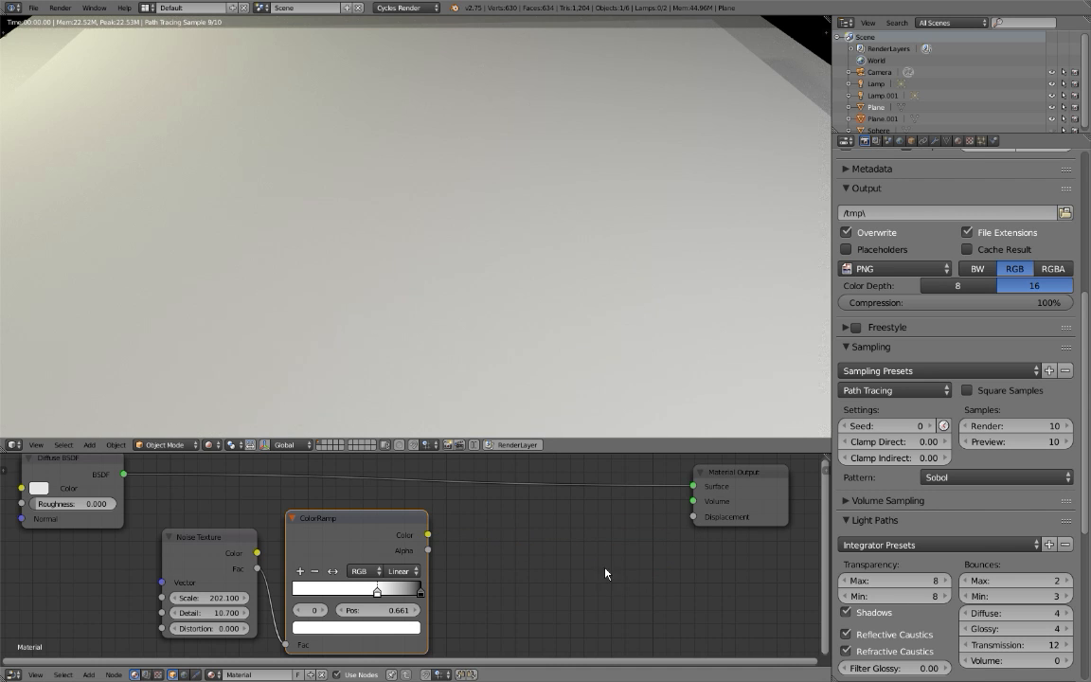
scroll(492, 558, "down", 3)
middle_click_drag(449, 525, 698, 553)
scroll(422, 533, "up", 3)
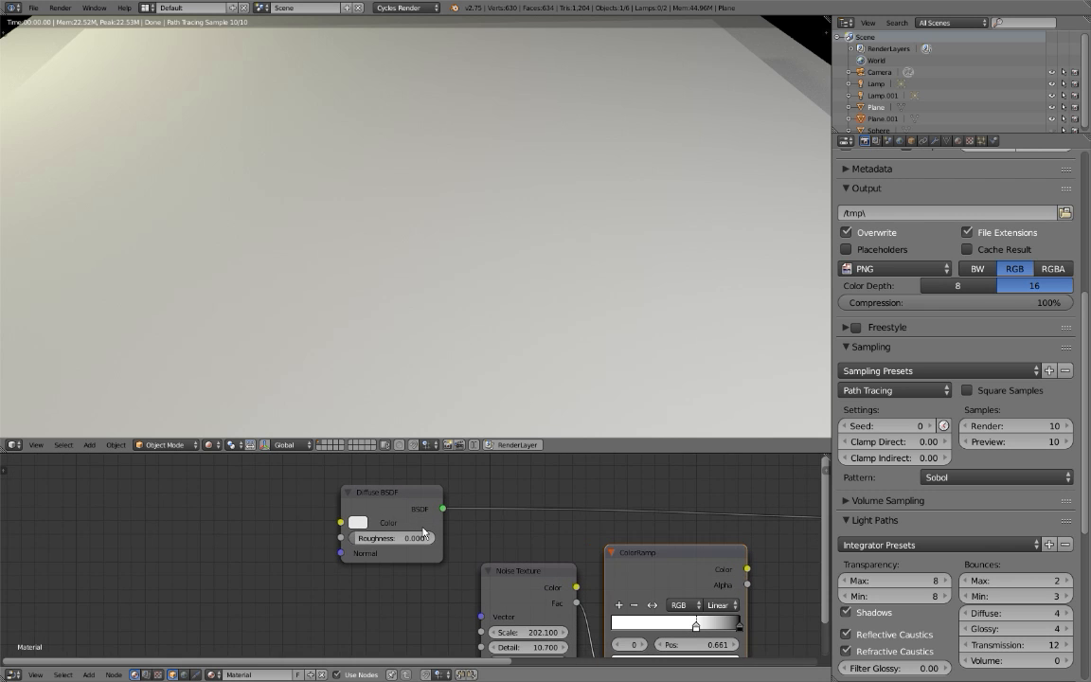
left_click_drag(397, 505, 336, 477)
middle_click_drag(337, 477, 402, 484)
Delete the accidentally pasted extra plane and reselect the original plane in the rendered preview.
scroll(407, 312, "down", 2)
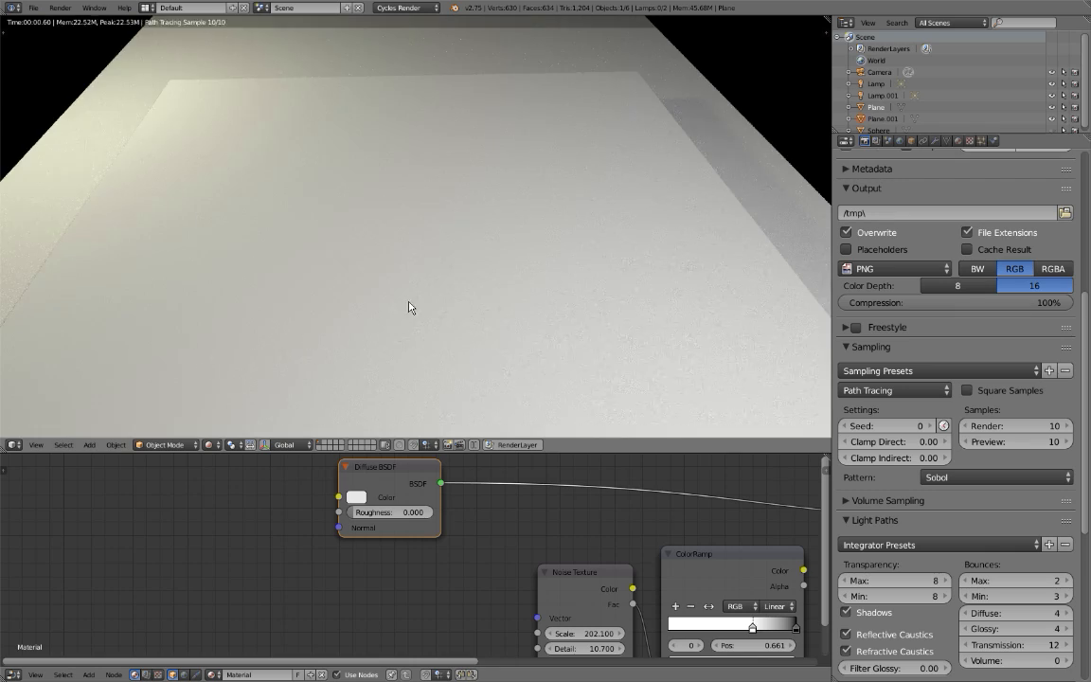
scroll(369, 287, "down", 4)
mouse_move(361, 285)
middle_mouse_down()
mouse_move(456, 279)
mouse_move(557, 253)
mouse_move(487, 243)
middle_mouse_up()
key("shift+z")
right_click(631, 227)
key("x")
left_click(631, 226)
key("shift+z")
mouse_move(585, 227)
middle_mouse_down()
mouse_move(434, 246)
mouse_move(424, 277)
middle_mouse_up()
right_click(423, 278)
Add a second Noise Texture ahead of the Diffuse BSDF and link its Fac output to the shader's Color.
key("shift+a")
mouse_move(385, 478)
mouse_move(379, 450)
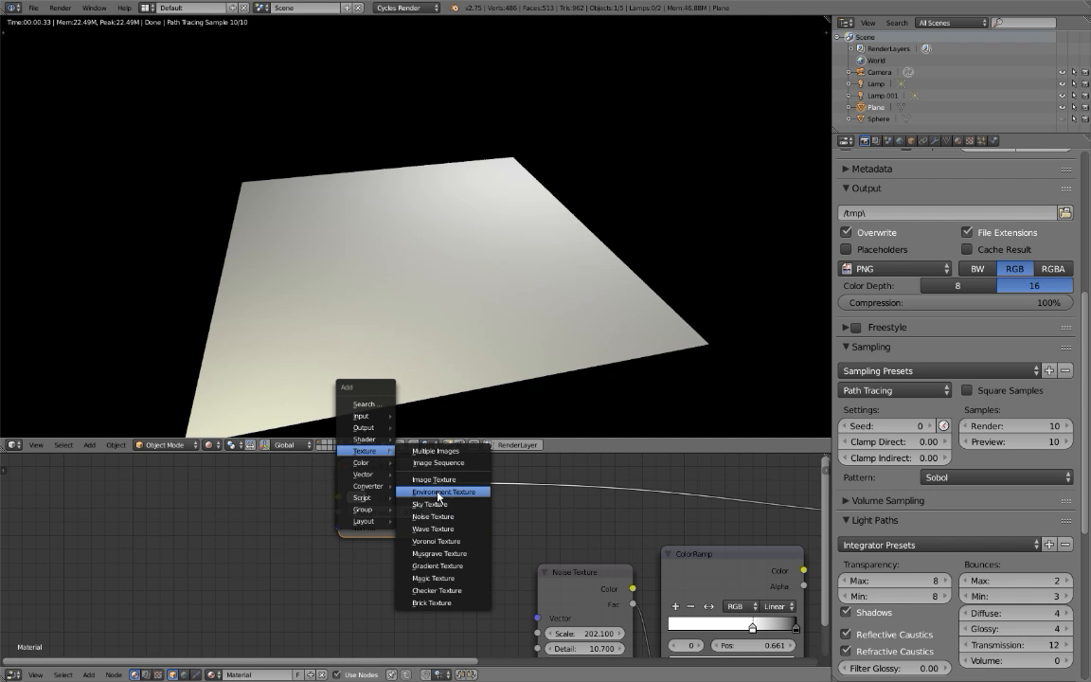
left_click(441, 520)
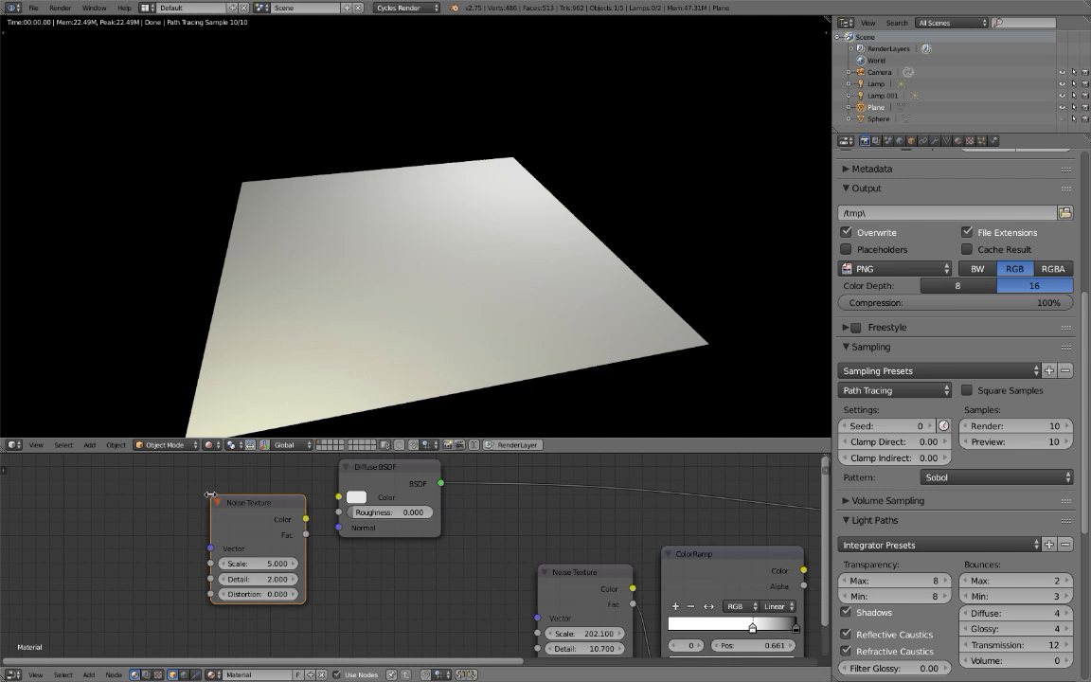
left_click_drag(234, 502, 147, 479)
scroll(220, 508, "up", 5)
middle_click_drag(194, 498, 360, 539)
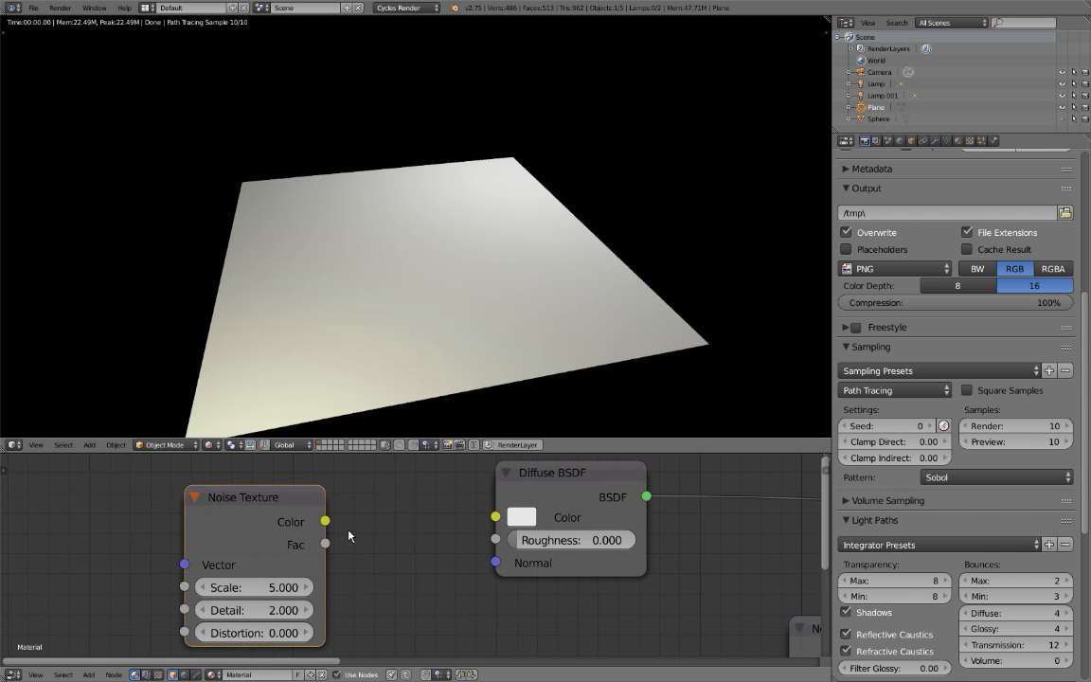
left_click_drag(327, 545, 495, 517)
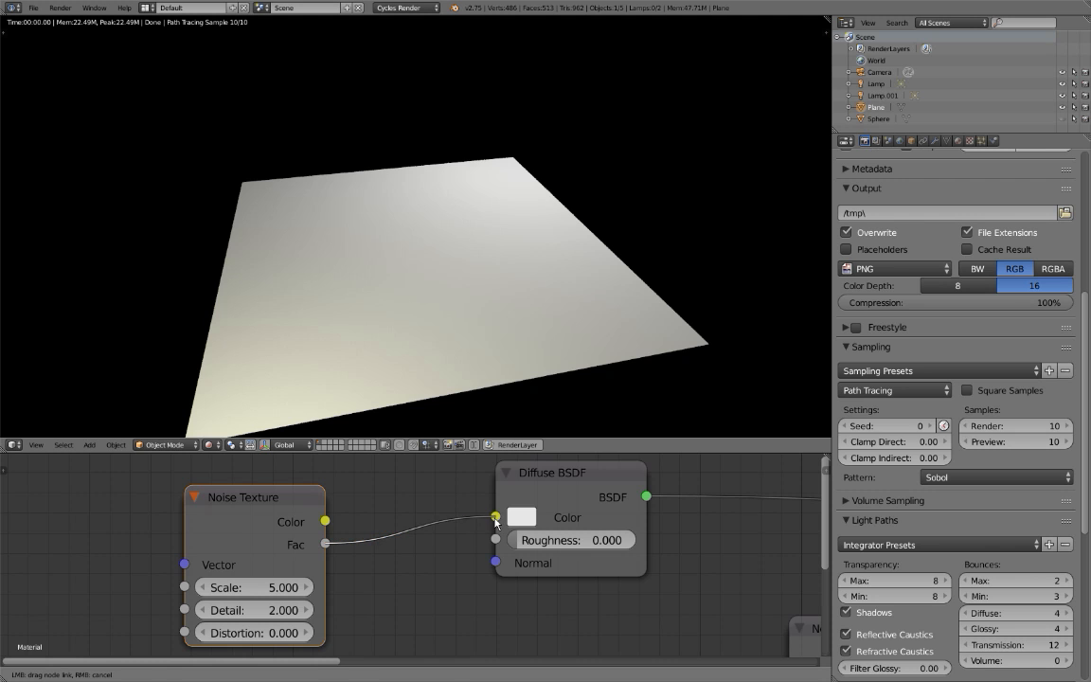
Set the new Noise Texture's Scale to 2.500 and check the pattern on the plane.
left_click_drag(246, 526, 144, 526)
left_click_drag(156, 593, 106, 594)
middle_click_drag(160, 542, 135, 512)
middle_click_drag(253, 528, 290, 528)
left_click_drag(178, 498, 114, 501)
left_click_drag(110, 558, 125, 558)
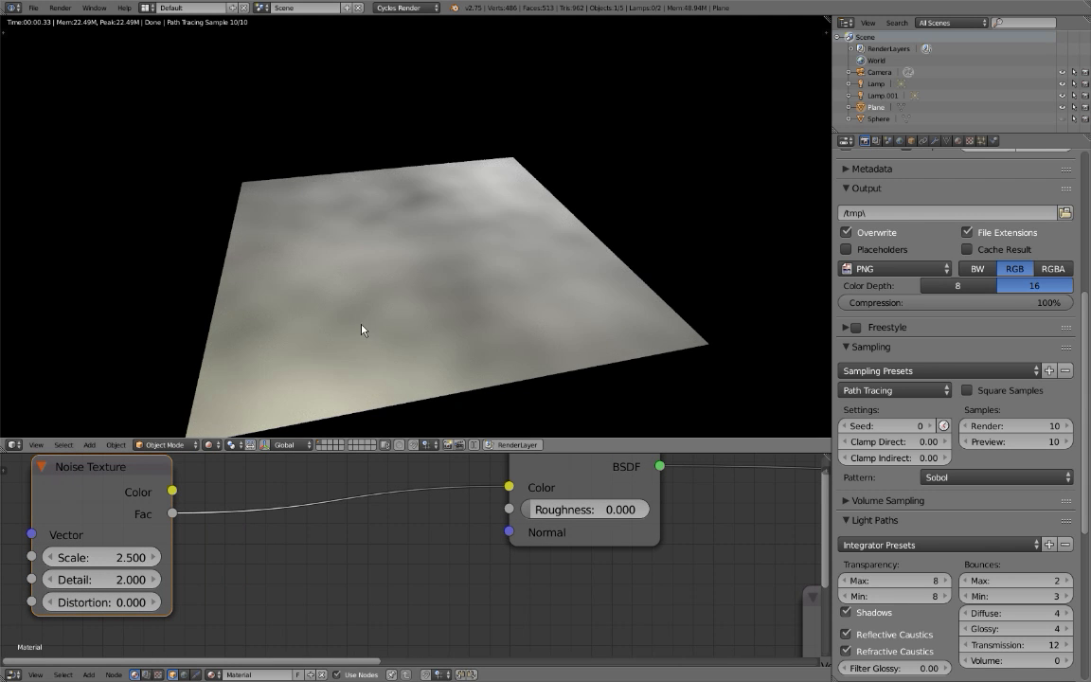
scroll(361, 329, "down", 3)
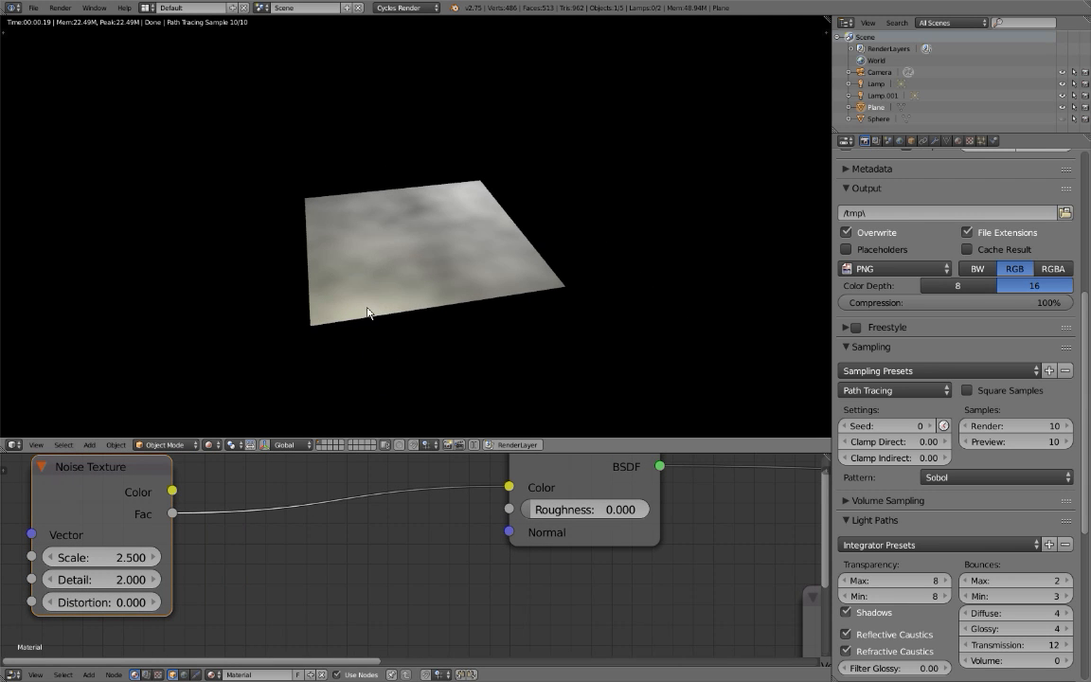
scroll(389, 281, "up", 3)
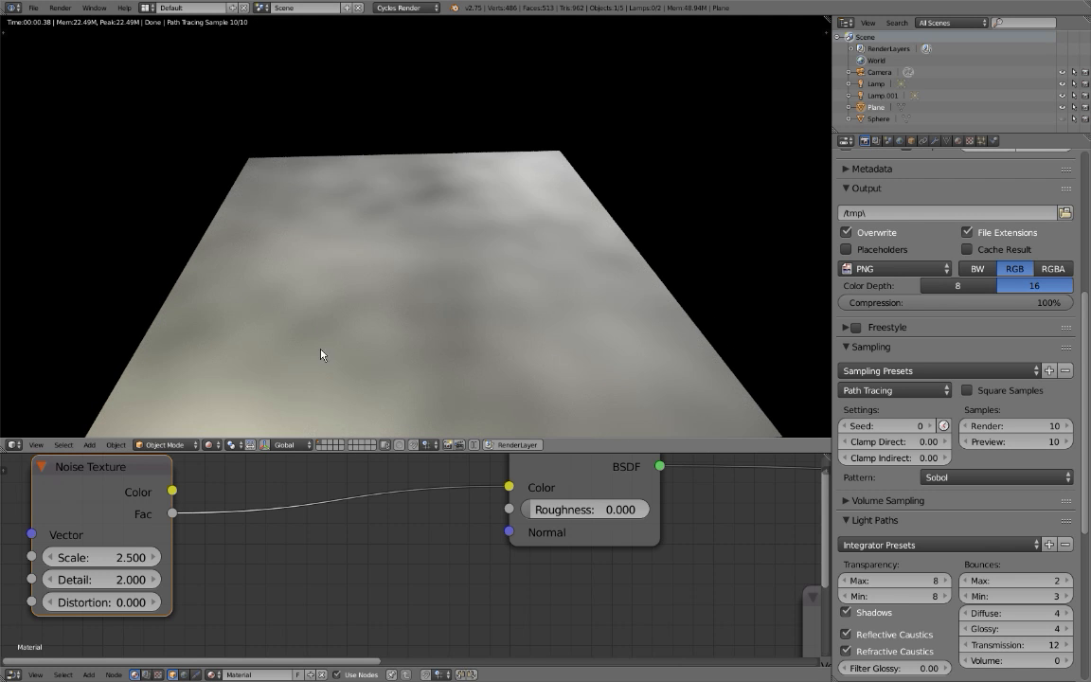
Space out the new Noise Texture and the Diffuse BSDF and insert a ColorRamp on the link between them.
left_click_drag(127, 499, 107, 506)
left_click_drag(546, 484, 606, 515)
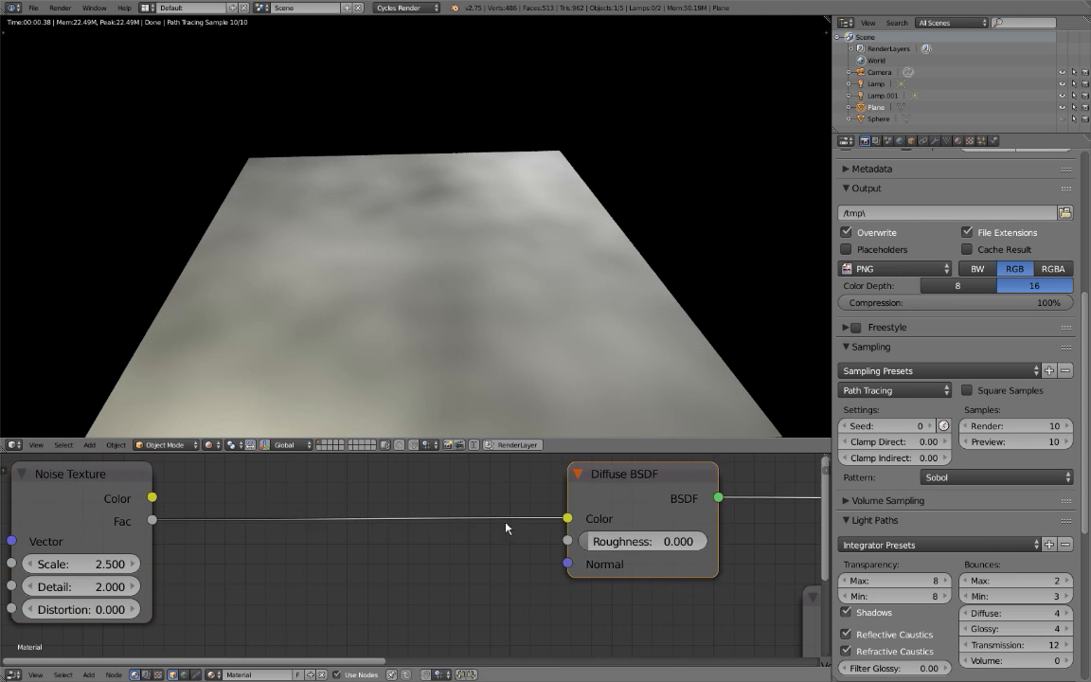
key("shift+a")
mouse_move(438, 527)
key("shift+a")
mouse_move(330, 592)
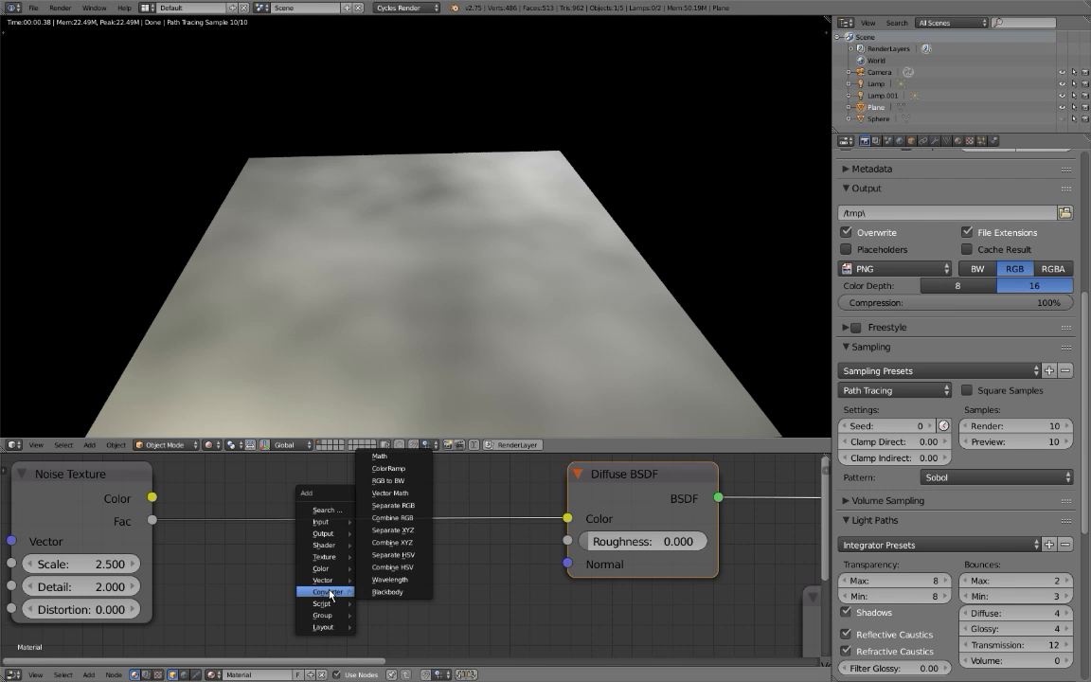
left_click(387, 468)
left_click(217, 460)
scroll(239, 485, "down", 3)
middle_click_drag(240, 487, 261, 487)
Collapse the new Noise Texture node to save space, trying the same collapse on the ColorRamp.
left_click(185, 508)
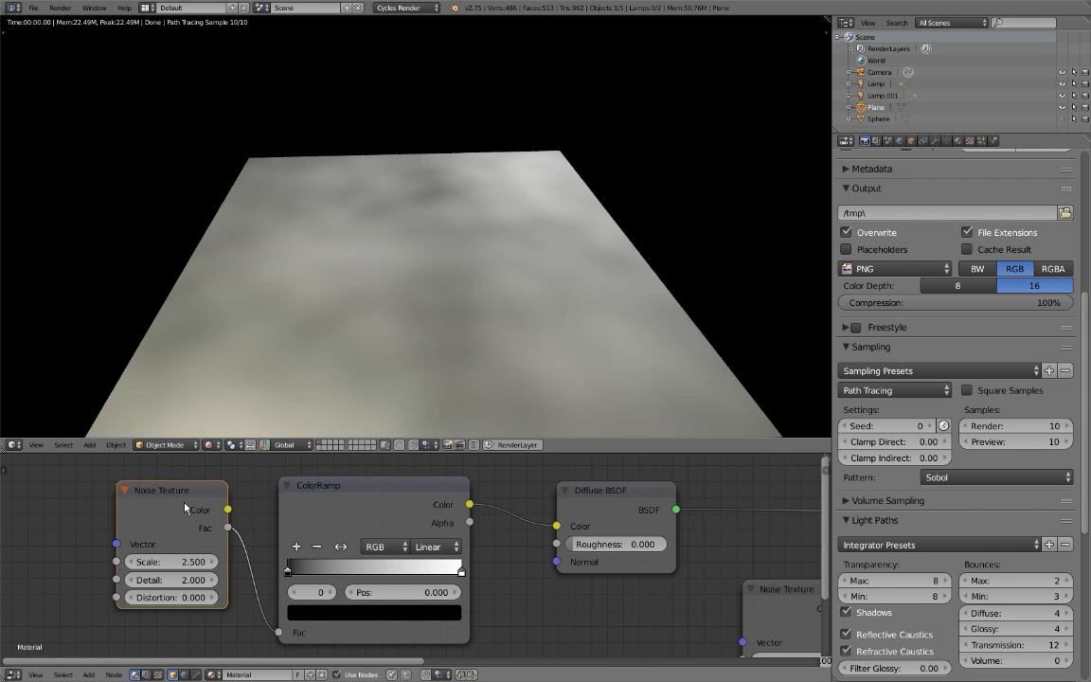
key("h")
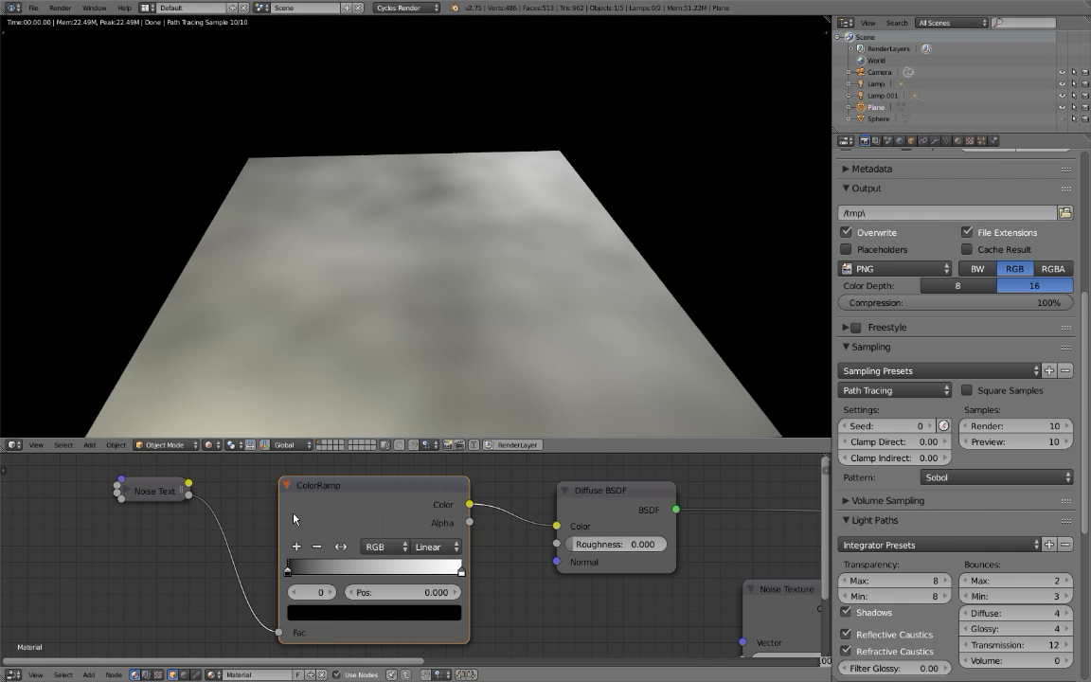
key("h")
key("h")
key("h")
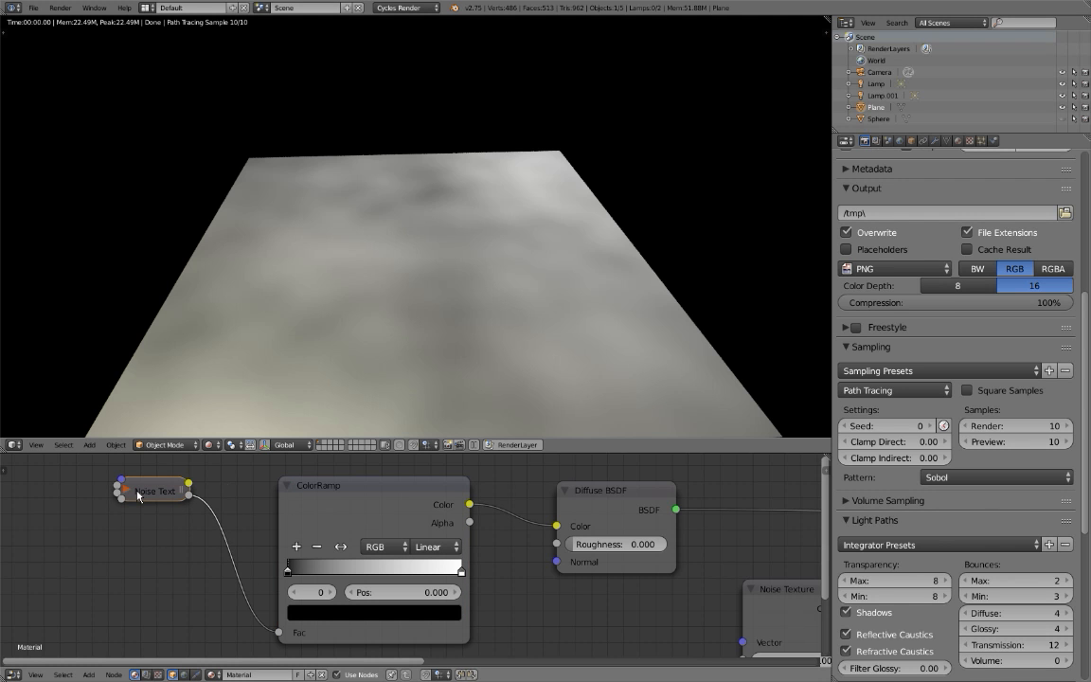
key("h")
Move the color ColorRamp's black stop to 0.318 and lighten it to gray with a value of 0.550.
left_click(309, 512)
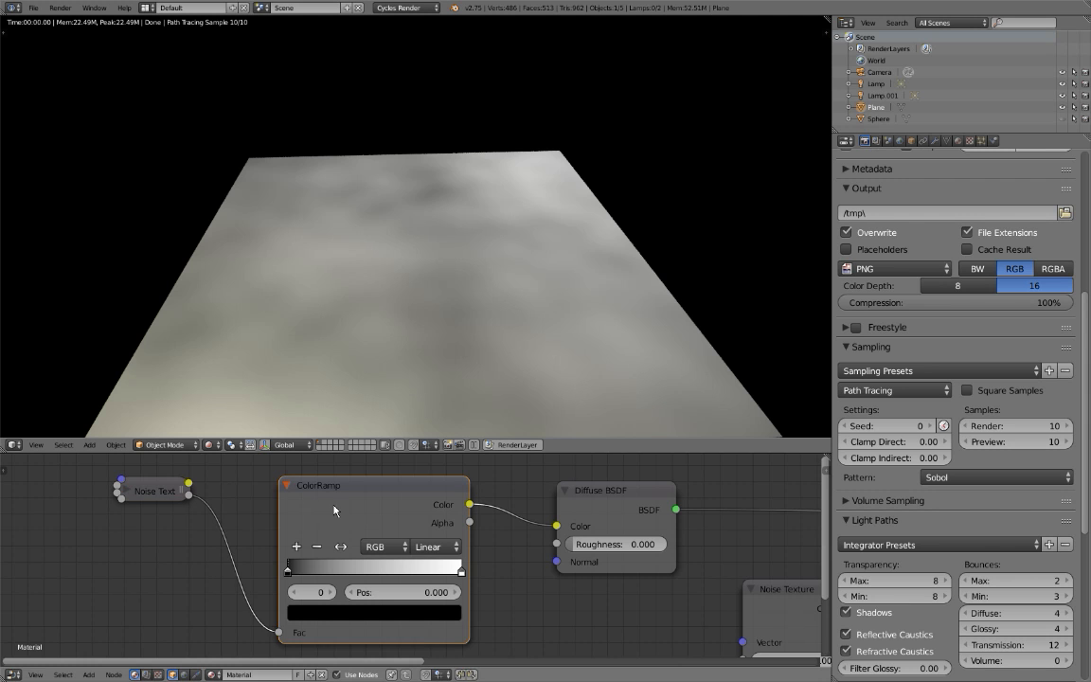
left_click_drag(323, 511, 300, 494)
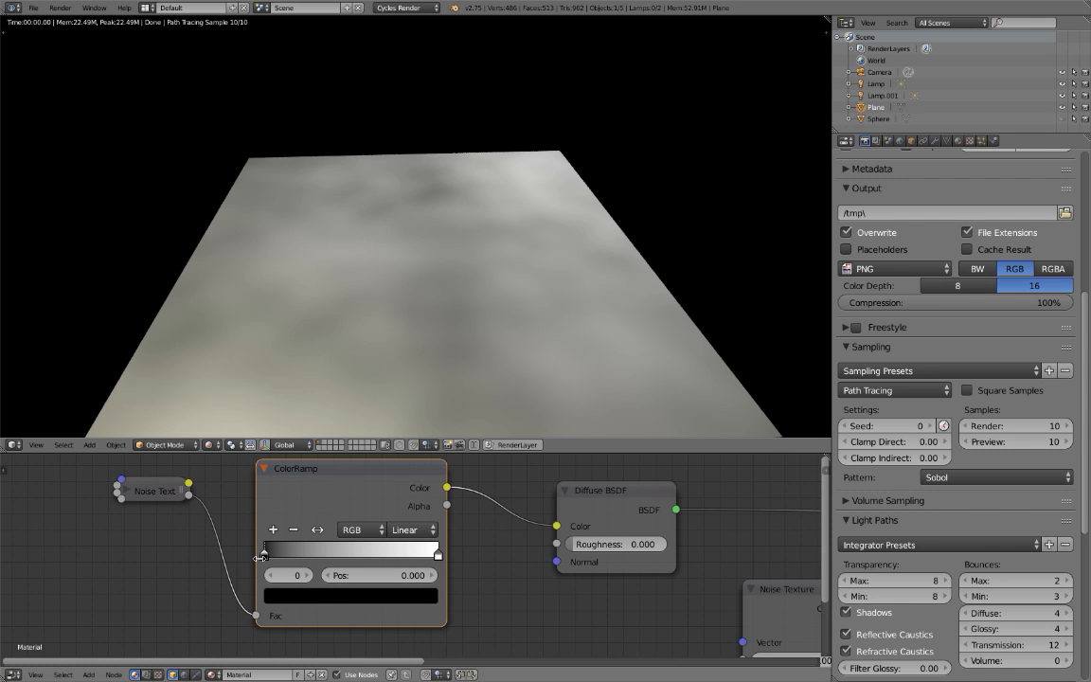
left_click_drag(267, 559, 344, 559)
left_click(347, 597)
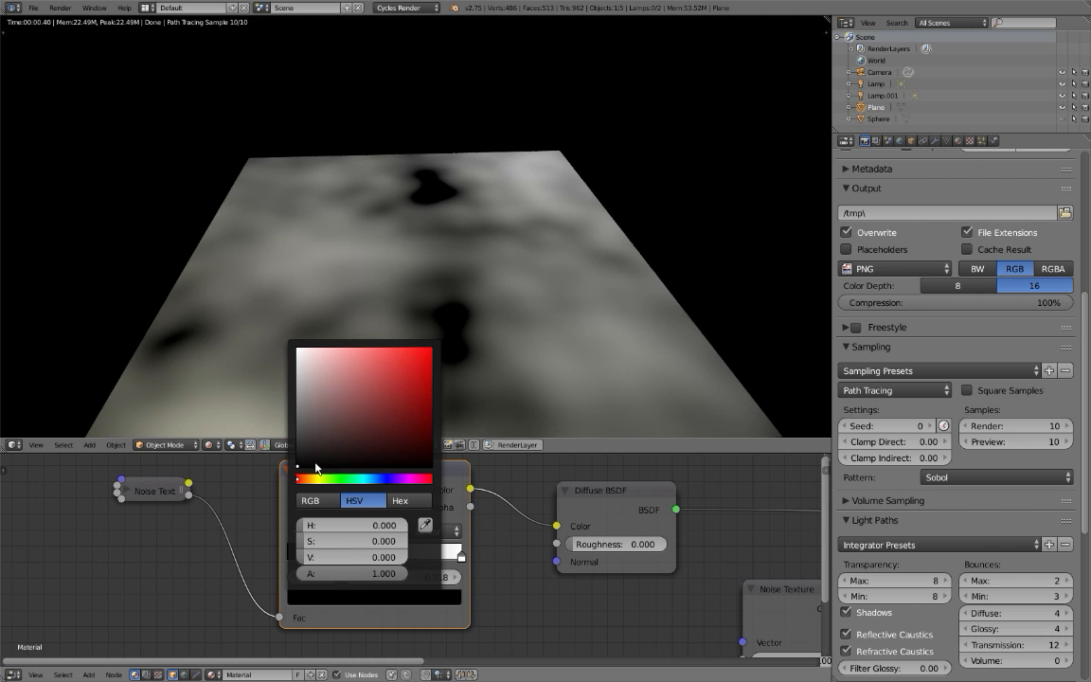
scroll(309, 460, "up", 9)
scroll(309, 461, "up", 1)
scroll(309, 460, "up", 1)
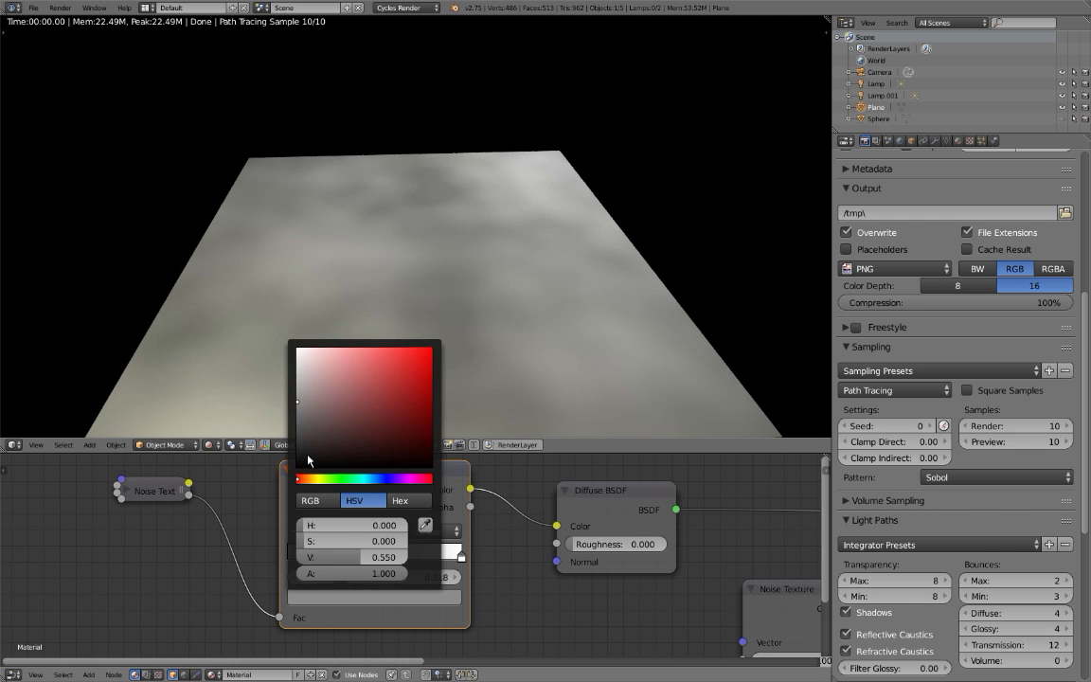
Move the color ColorRamp's white stop to position 0.862 and check the softened pattern on the plane.
left_click(460, 558)
left_click(433, 598)
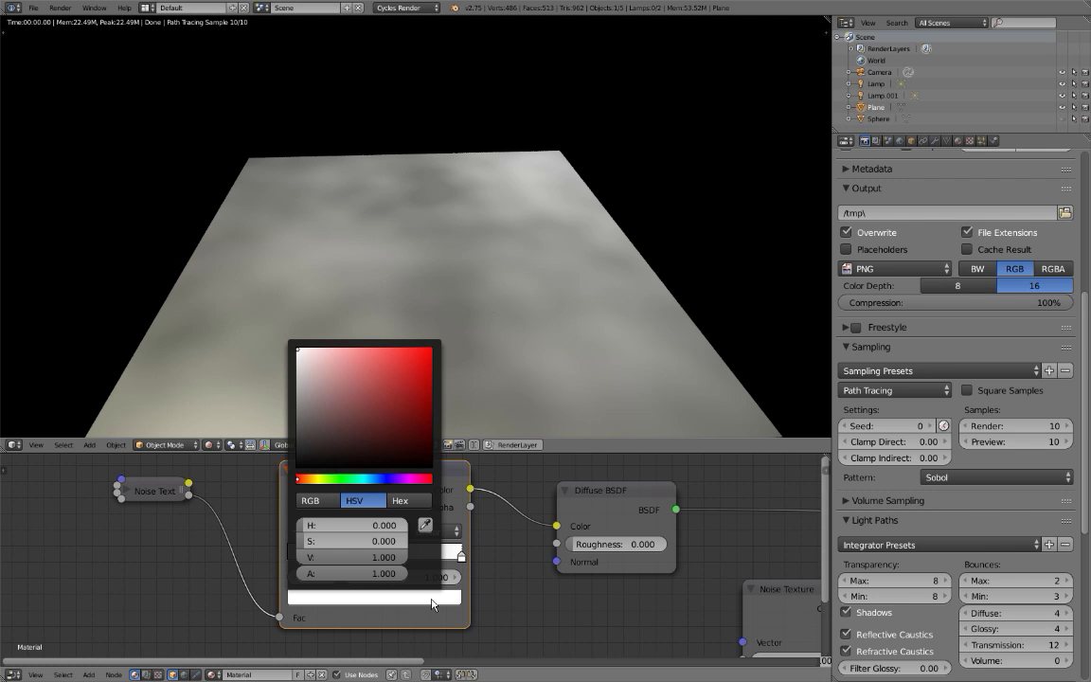
left_click_drag(462, 560, 438, 560)
middle_click_drag(378, 353, 519, 391)
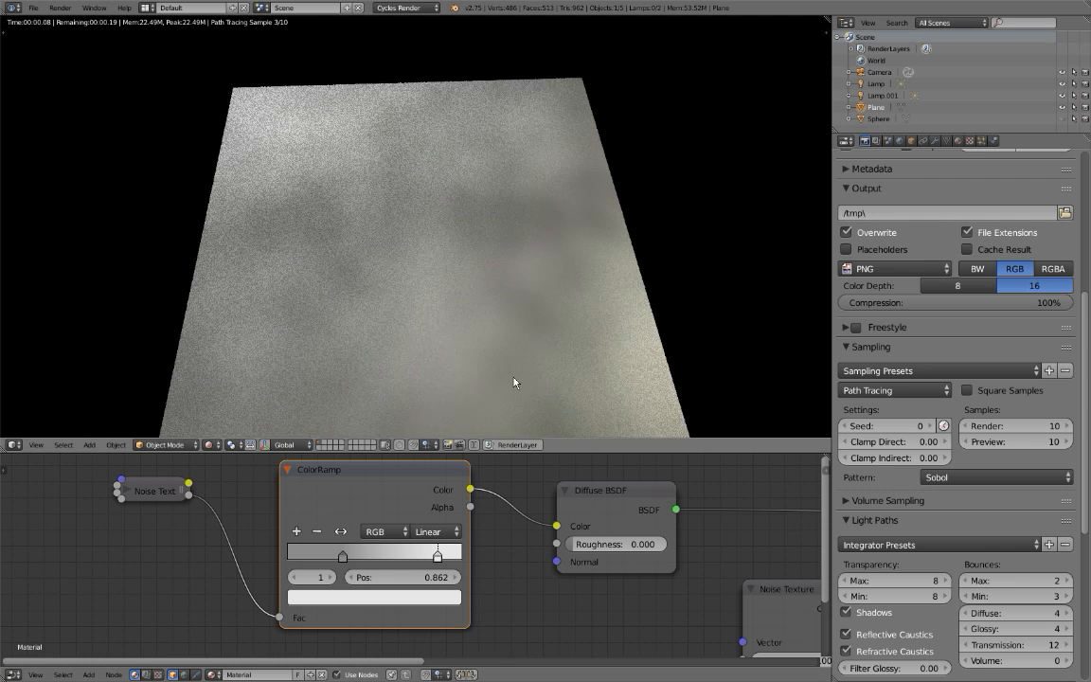
middle_click_drag(397, 338, 377, 300)
Preview the displacement ColorRamp's output on the plane through a Viewer node and inspect the specks up close.
scroll(377, 301, "up", 2)
middle_click_drag(640, 525, 407, 495)
scroll(407, 494, "down", 6)
middle_click_drag(499, 495, 434, 495)
middle_click_drag(587, 534, 390, 527)
left_click(386, 550)
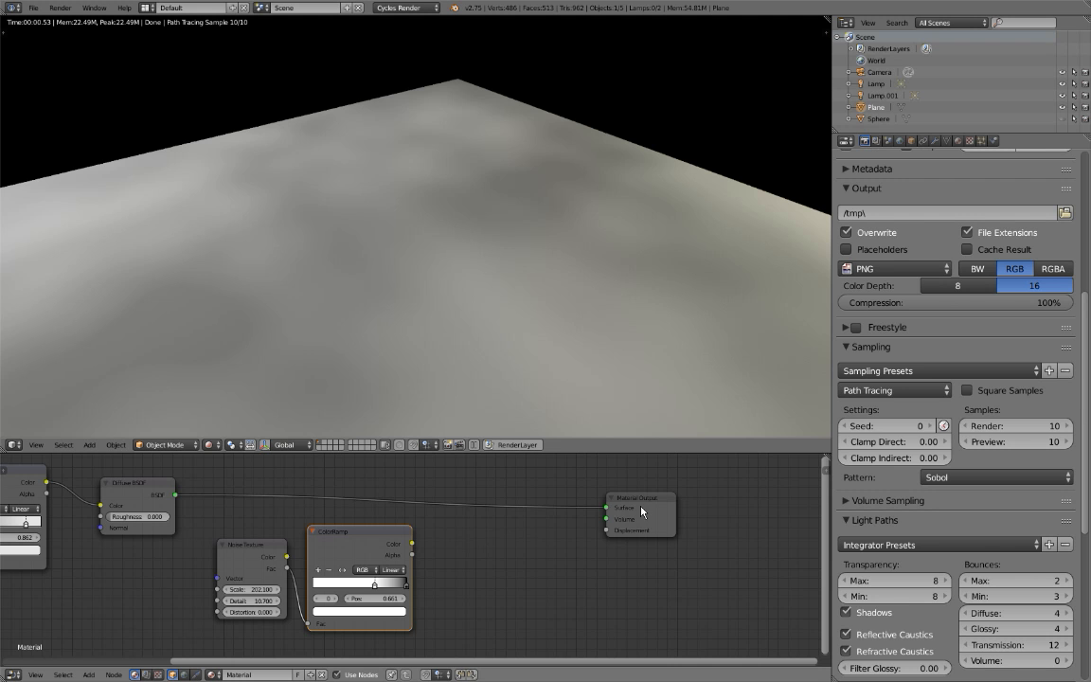
left_click(370, 548, "ctrl+shift")
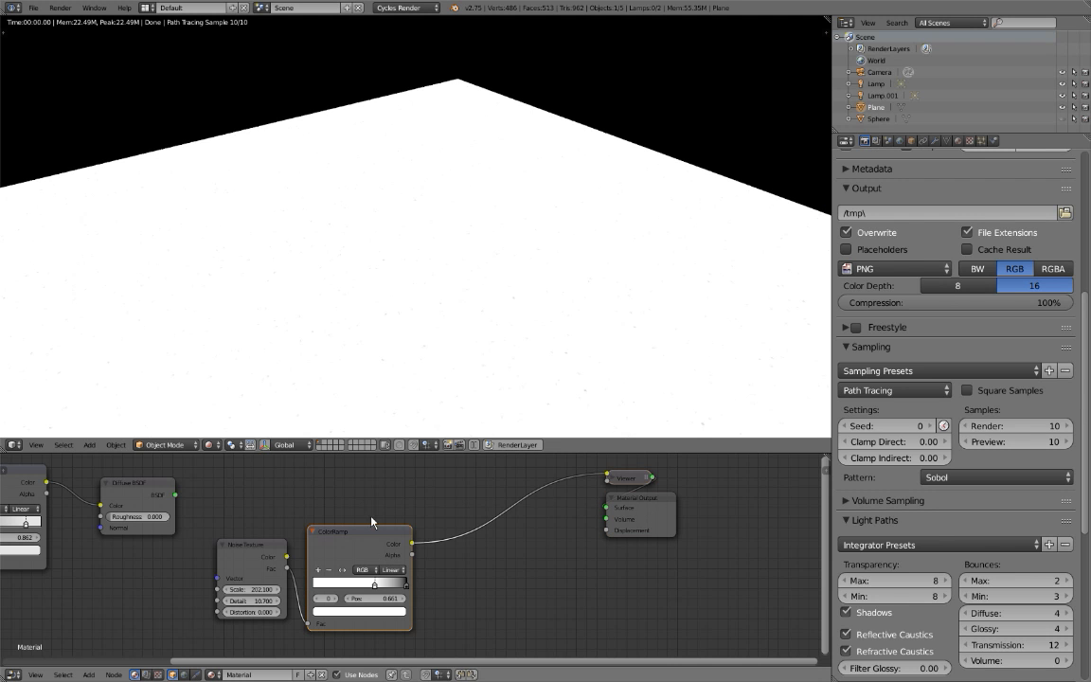
scroll(402, 367, "up", 5)
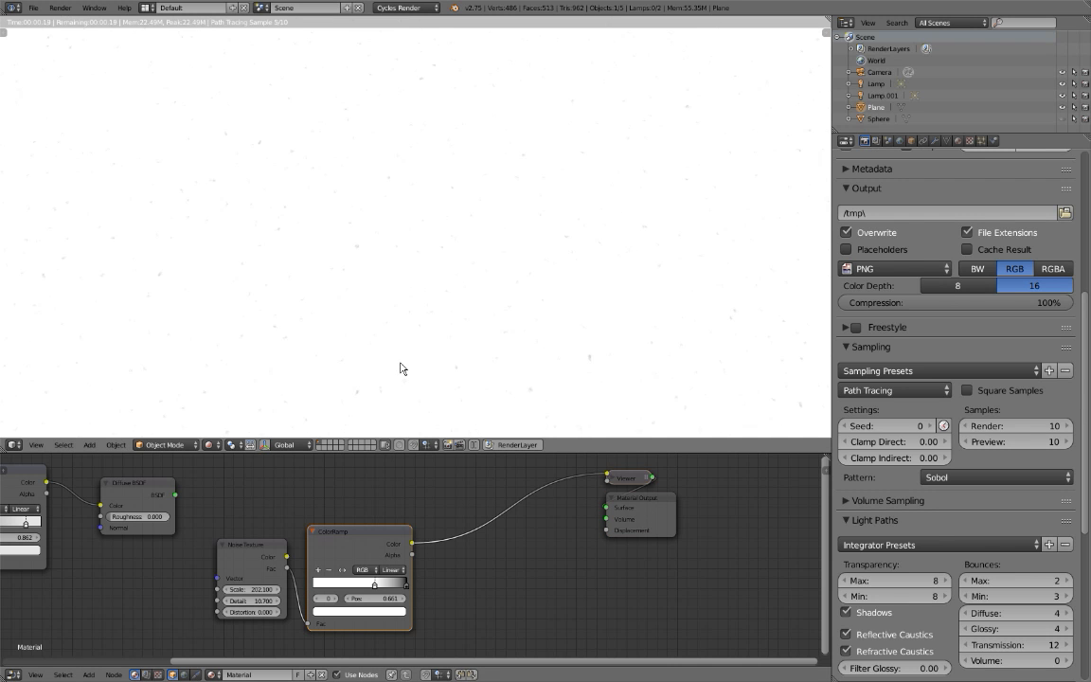
scroll(401, 364, "down", 1)
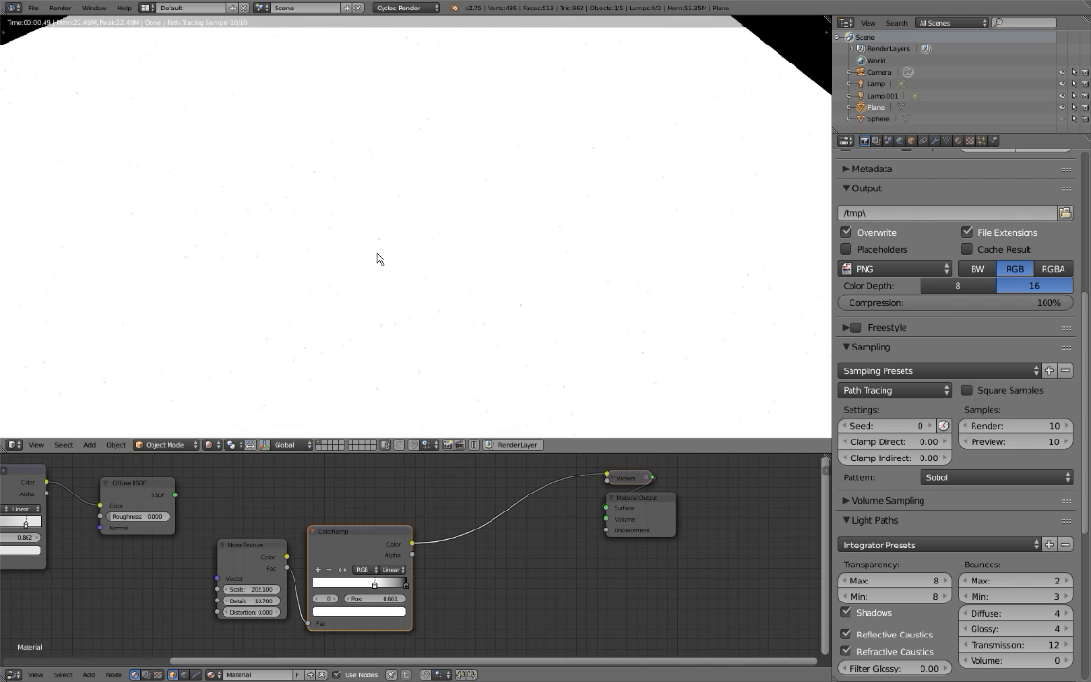
scroll(379, 260, "up", 1)
Restore the Diffuse BSDF as the surface shader and link the displacement ColorRamp's Color to the Material Output's Displacement, inspecting the plane.
left_click(167, 482, "ctrl+shift")
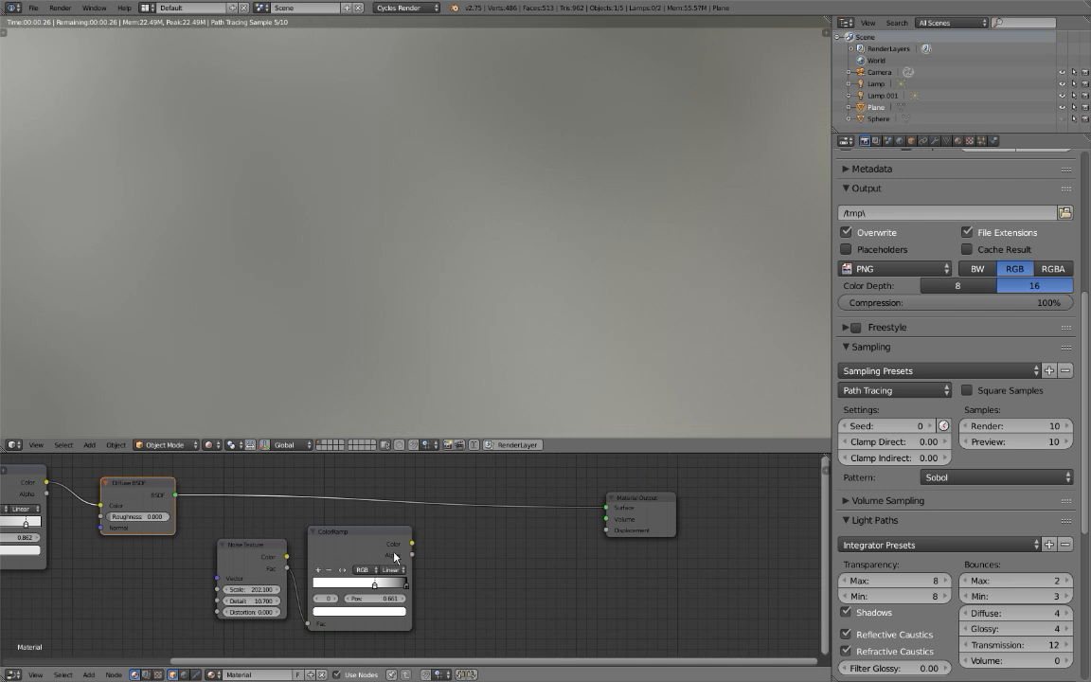
left_click_drag(412, 544, 608, 532)
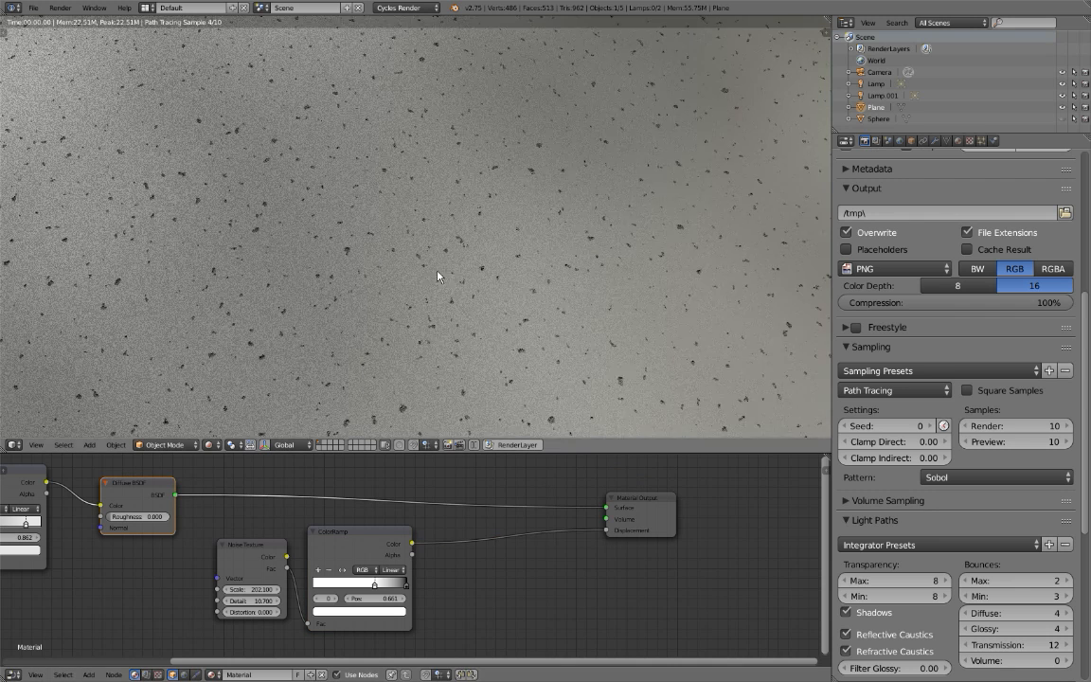
scroll(341, 223, "down", 3)
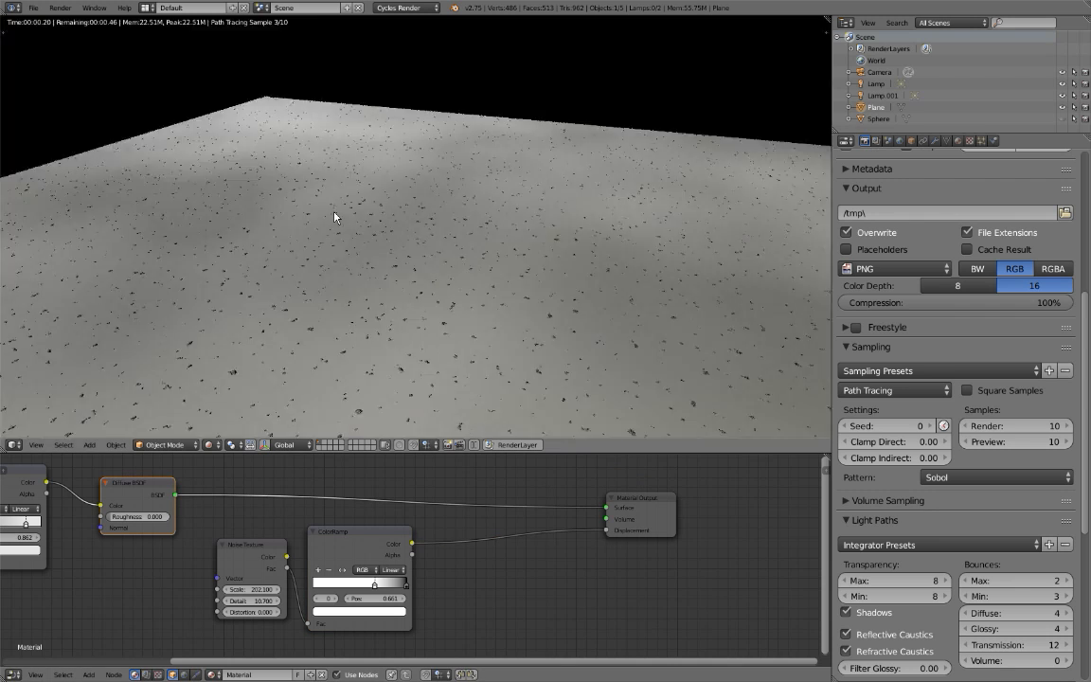
scroll(332, 260, "down", 2)
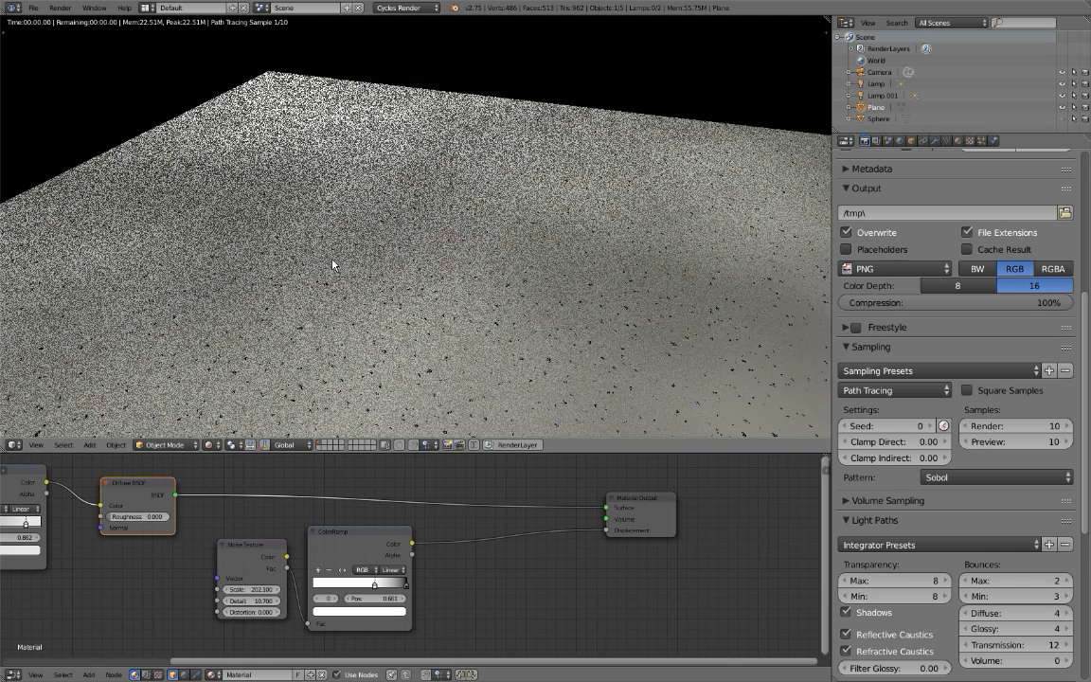
scroll(342, 283, "up", 5)
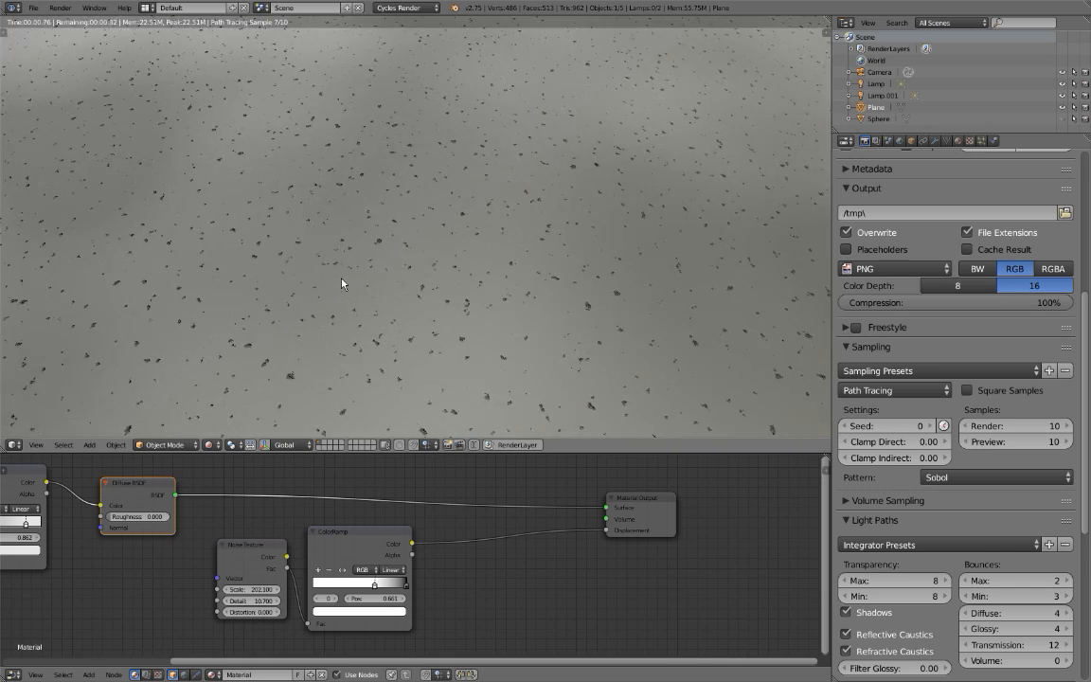
scroll(233, 231, "down", 4)
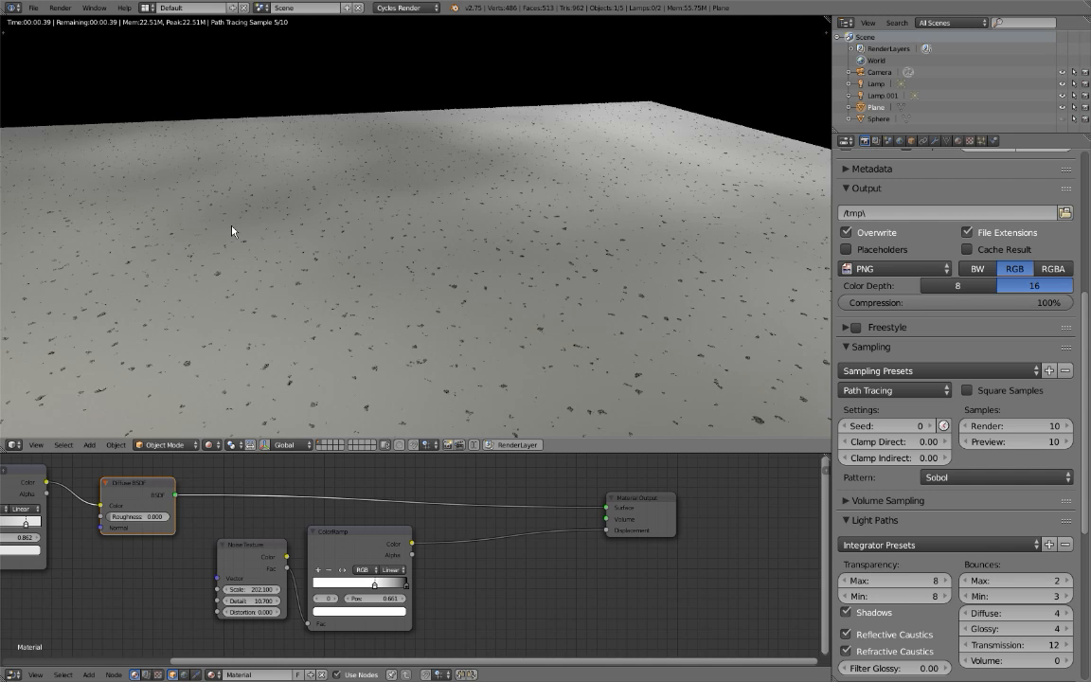
scroll(275, 280, "up", 2)
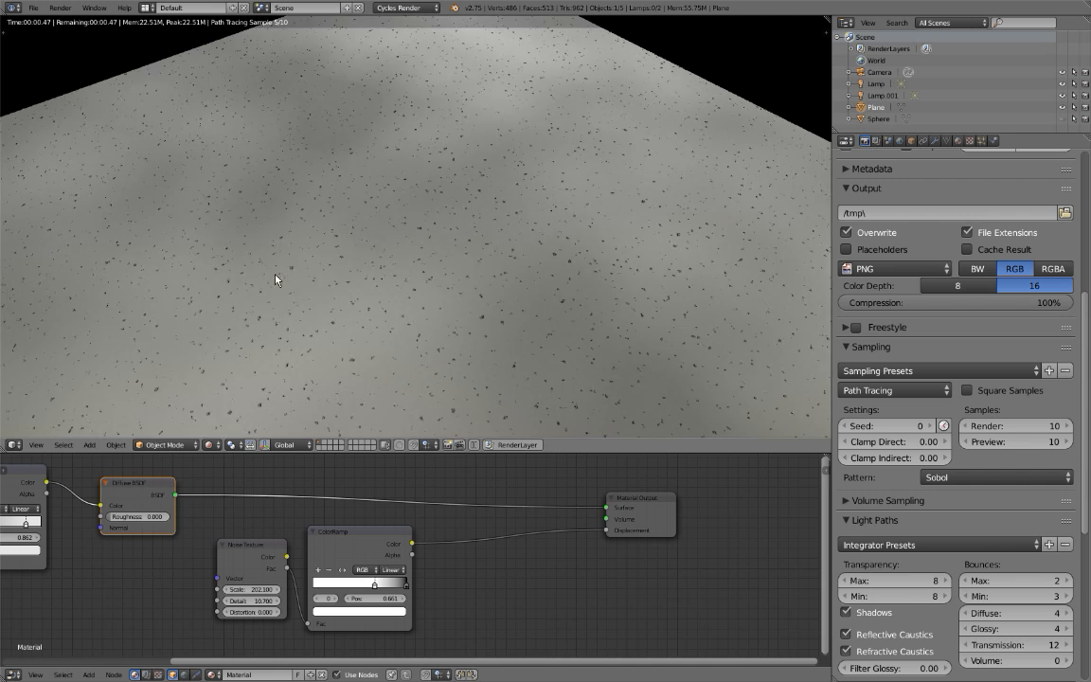
Spread out the Material Output, the displacement Noise Texture and its ColorRamp to open space in the node layout.
left_click_drag(638, 528, 728, 533)
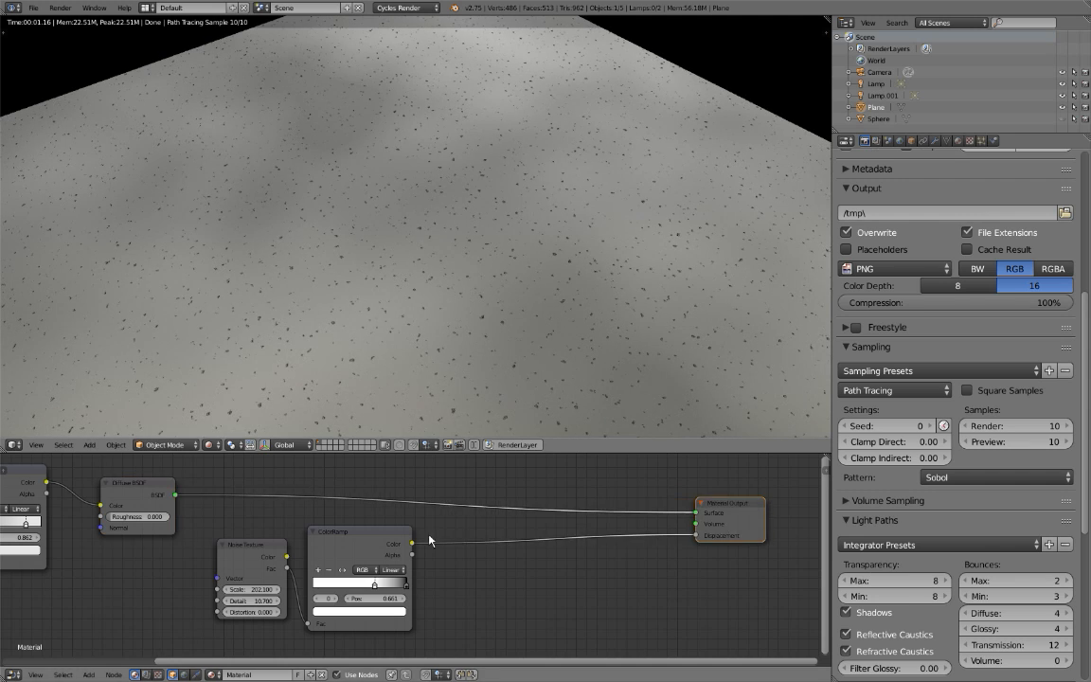
middle_click_drag(376, 541, 483, 503)
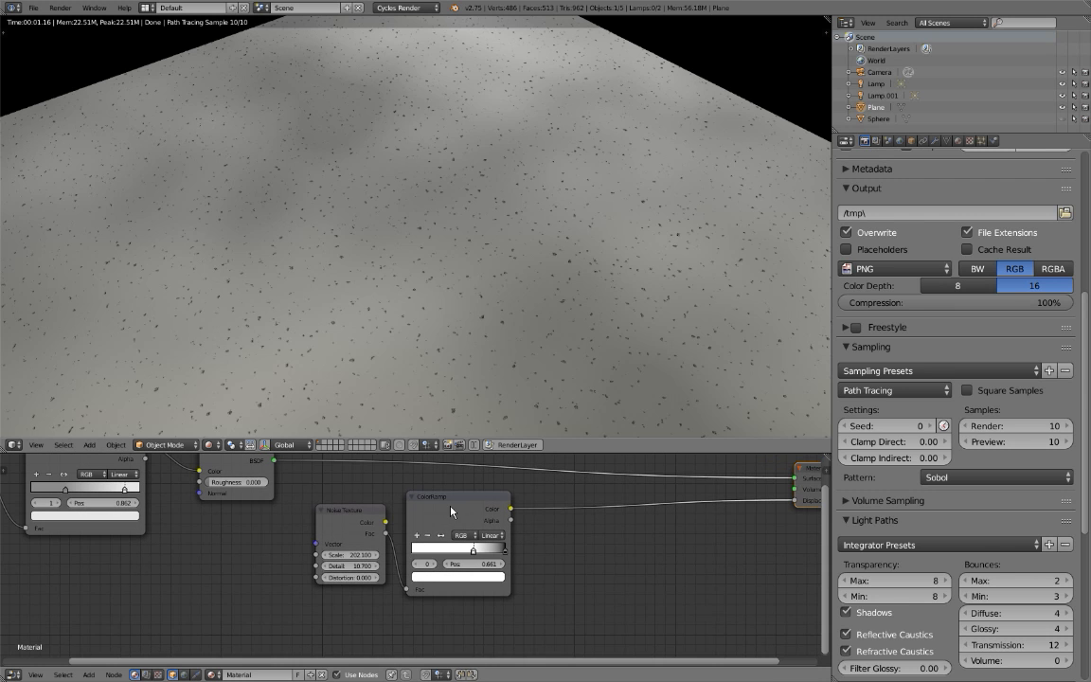
left_click_drag(369, 531, 256, 573)
left_click_drag(432, 524, 350, 565)
middle_click_drag(491, 613, 343, 568)
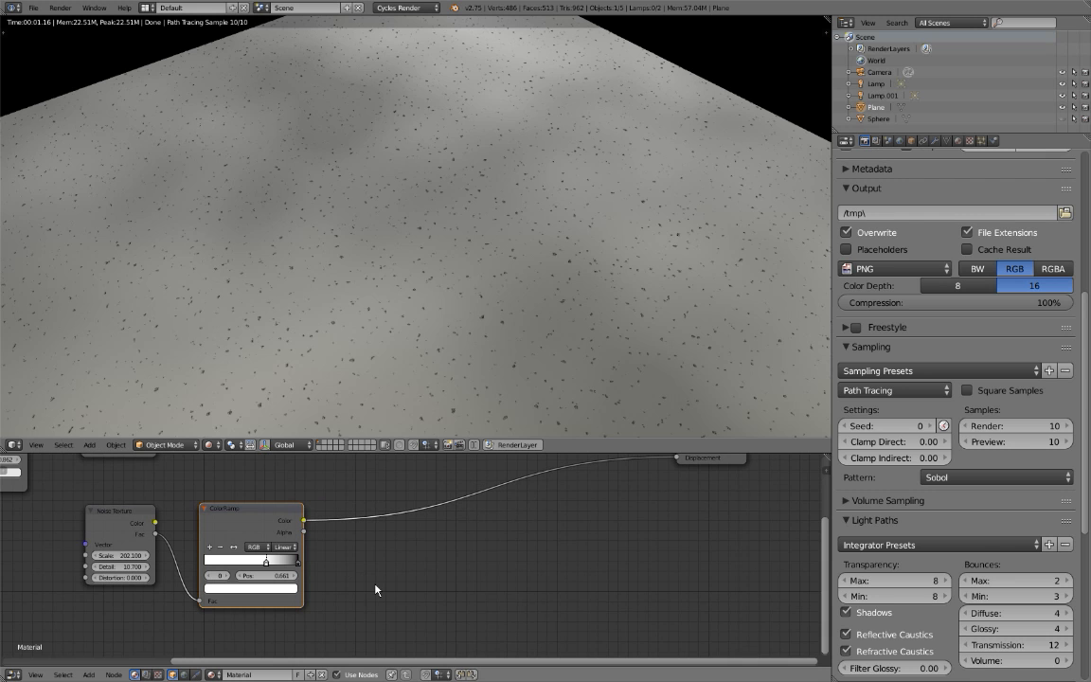
Shift the Diffuse BSDF further away from the color ColorRamp and lower the displacement Noise Texture and ColorRamp together.
key("shift+a")
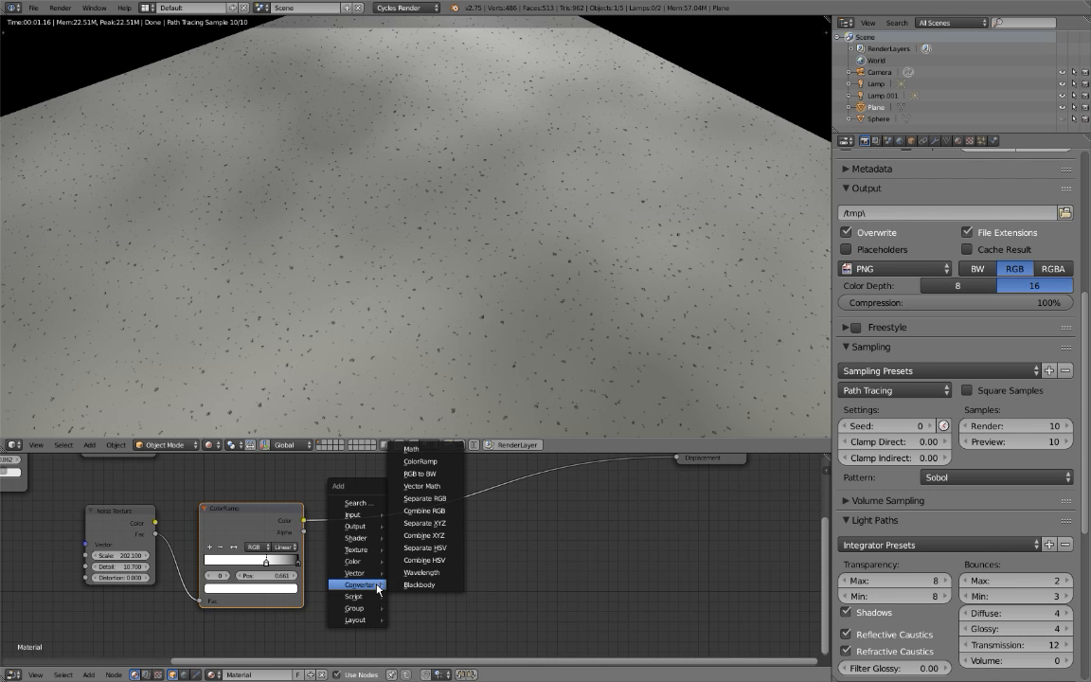
middle_click_drag(232, 509, 409, 570)
left_click_drag(317, 493, 784, 466)
key("a")
key("b")
left_click_drag(508, 525, 286, 657)
key("g")
left_click(225, 669)
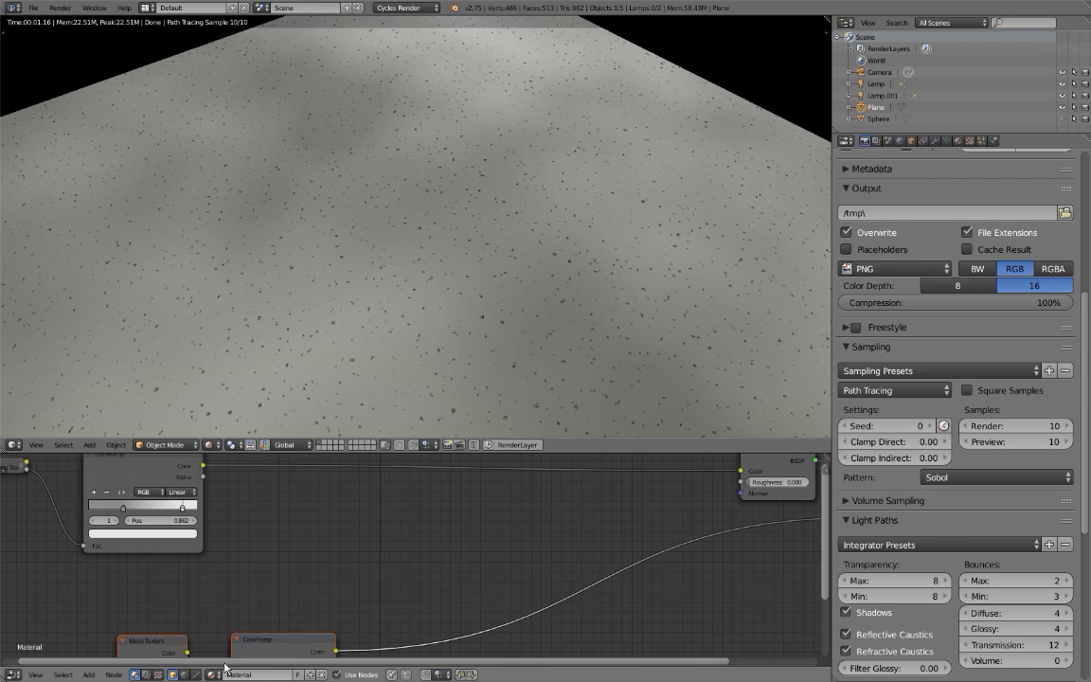
Duplicate the displacement Noise Texture and place the copy just below the color ColorRamp.
key("shift+a")
mouse_move(340, 575)
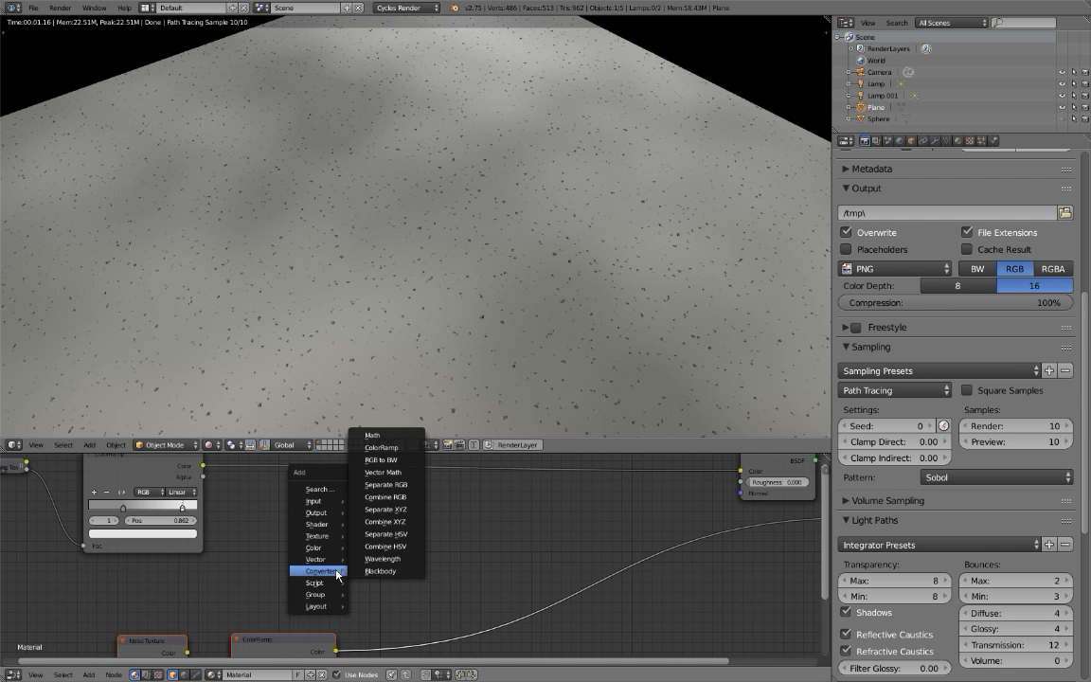
middle_click_drag(194, 594, 233, 545)
scroll(234, 547, "down", 5)
left_click(255, 590)
scroll(255, 589, "up", 2)
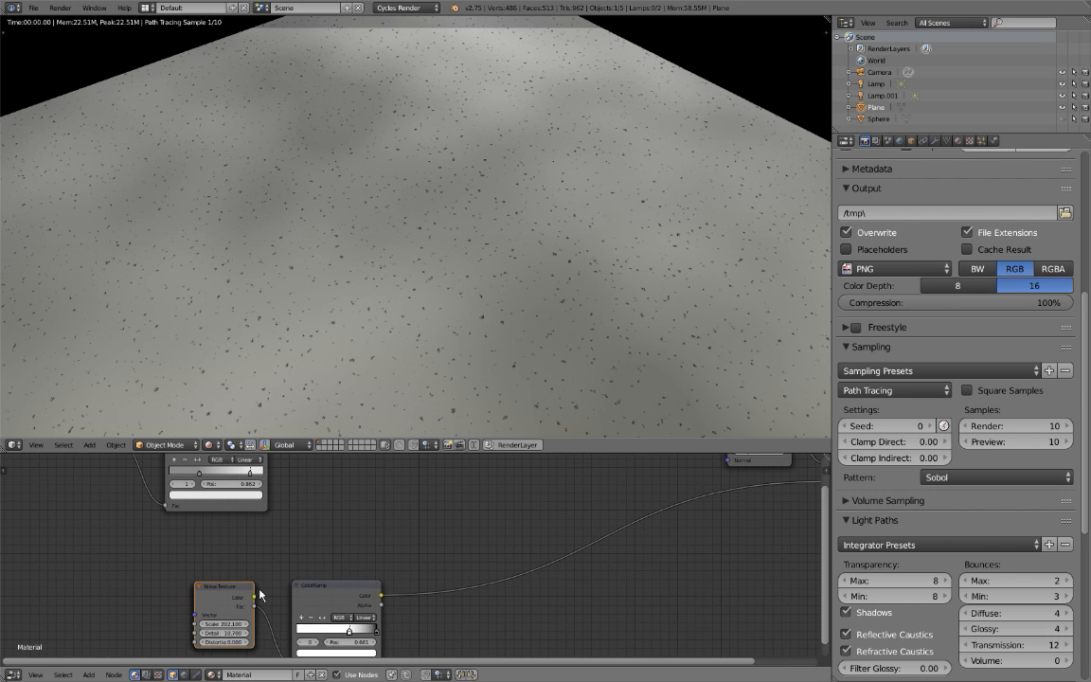
key("shift+d")
left_click(381, 505)
scroll(353, 525, "up", 2)
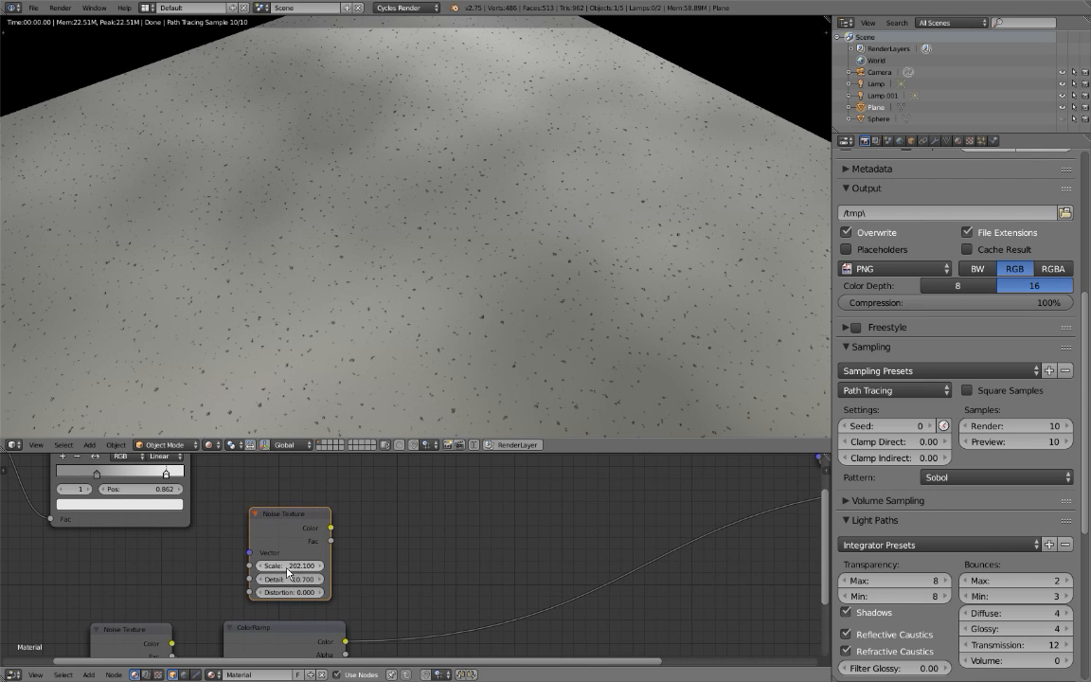
scroll(317, 540, "down", 1)
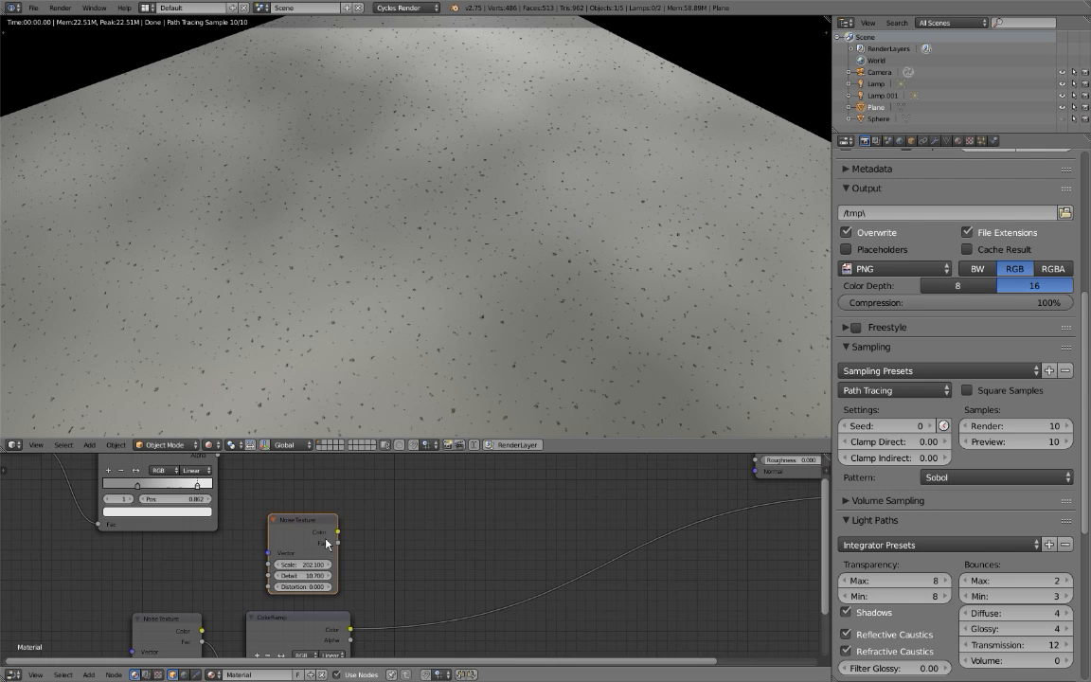
middle_click_drag(306, 547, 284, 548)
left_click_drag(286, 528, 273, 532)
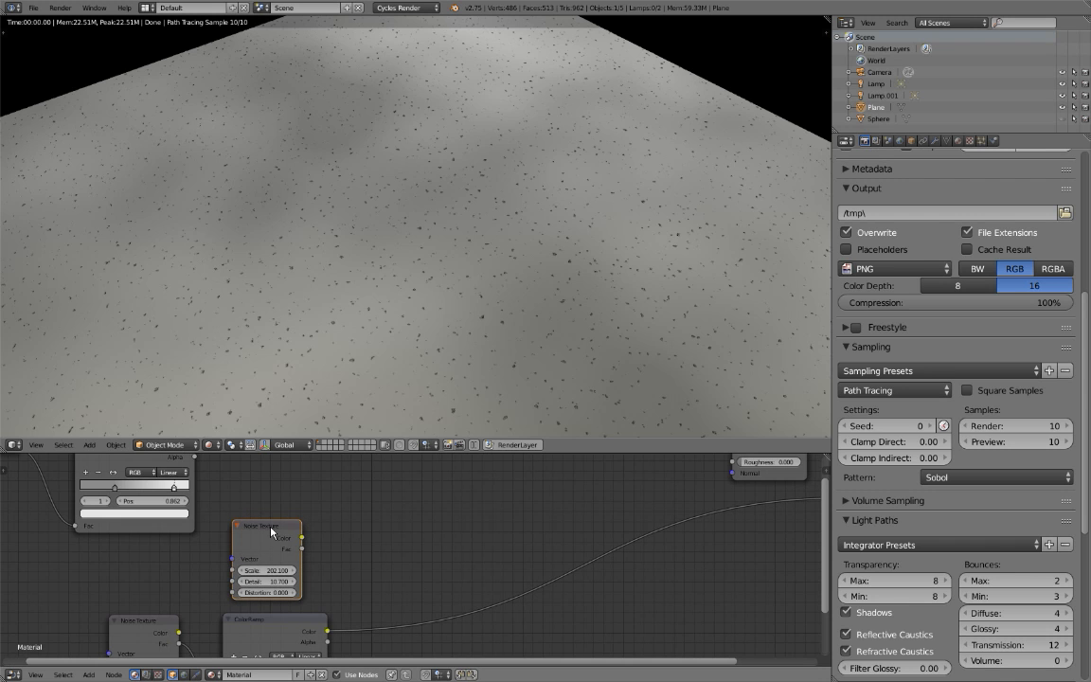
middle_click_drag(360, 520, 311, 555)
Combine the color ColorRamp and the duplicated Noise Texture in a Mix node feeding the Diffuse BSDF's Color.
scroll(327, 557, "down", 3)
left_click(152, 489)
left_click(239, 569, "shift")
scroll(242, 569, "up", 2)
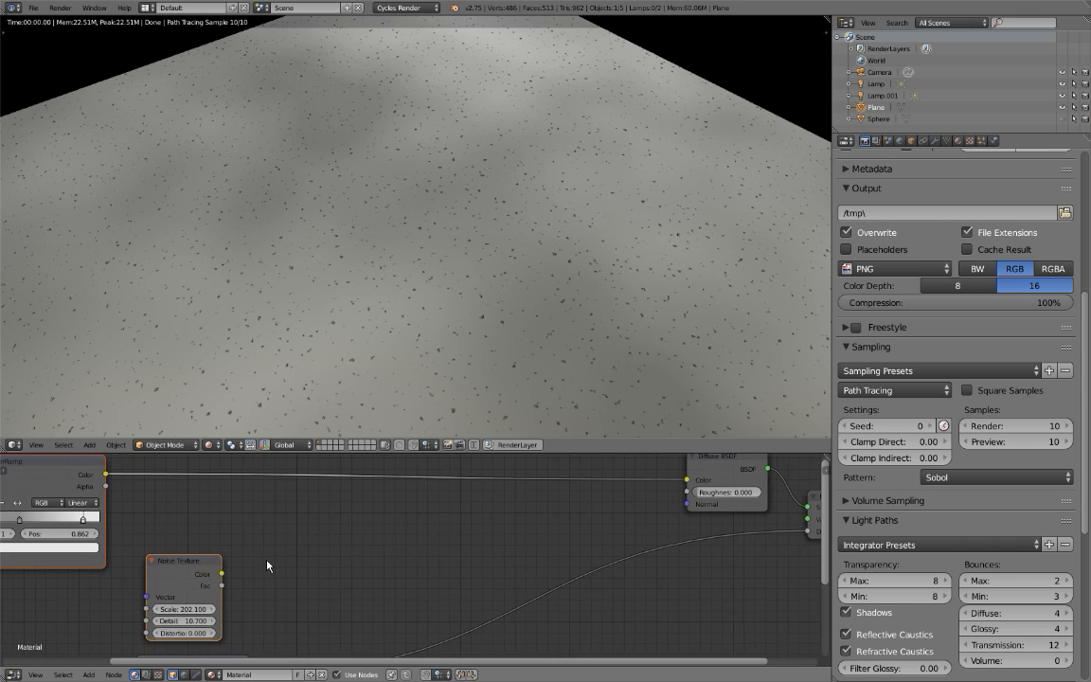
middle_click_drag(273, 566, 316, 560)
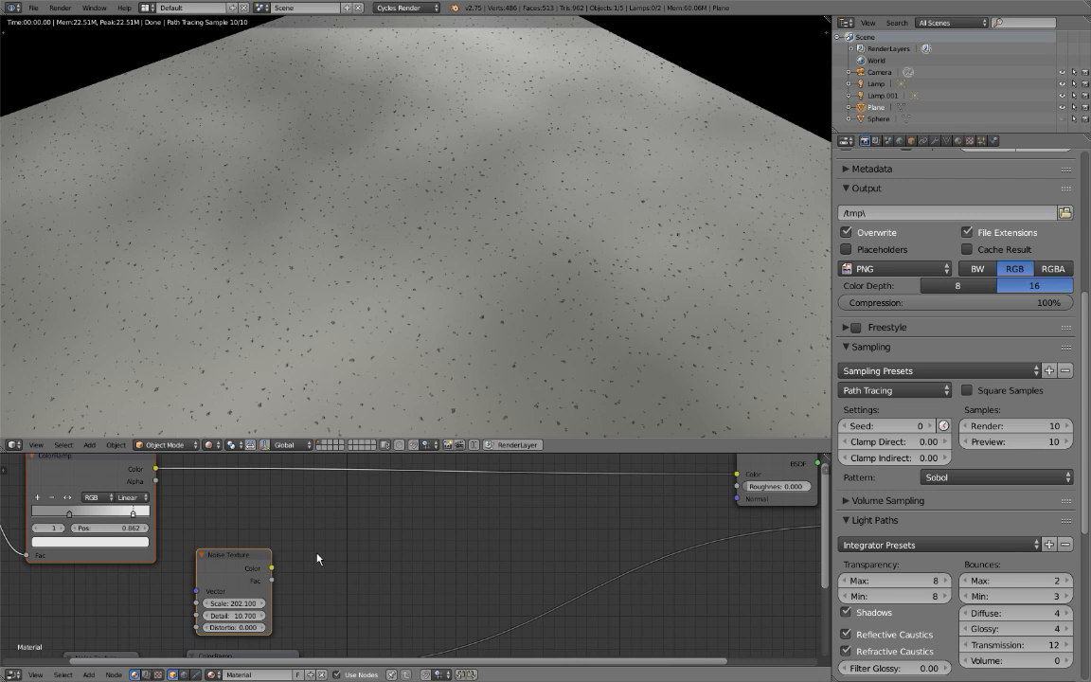
key("ctrl+0")
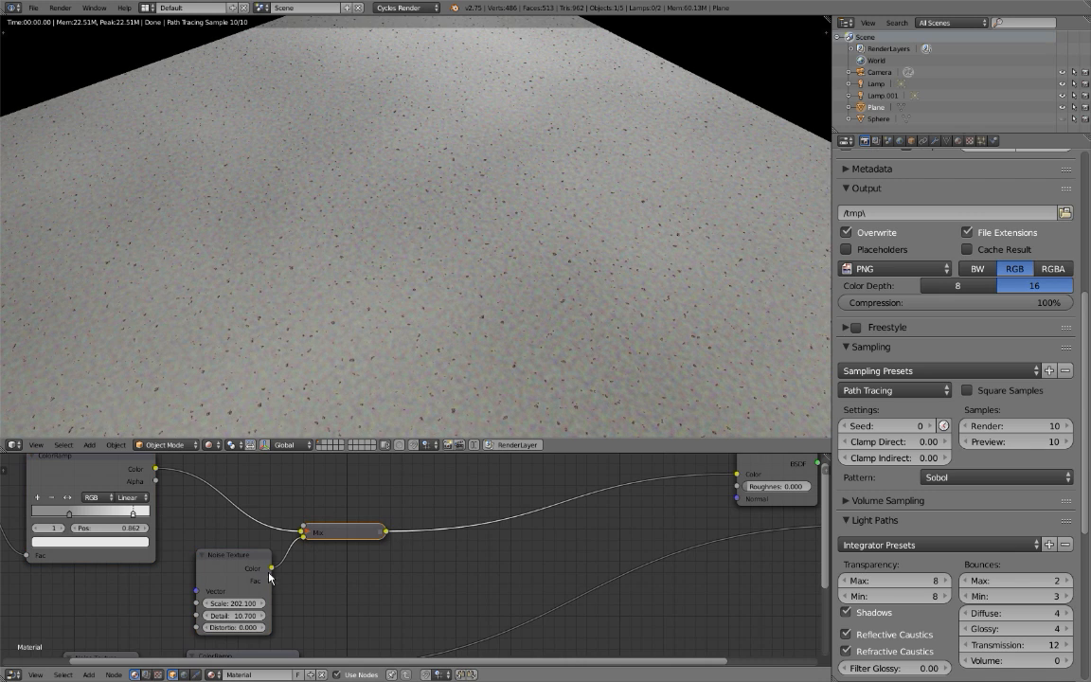
Link the duplicated Noise Texture's Fac output to the Mix node's Color2, expand the node, and set its Fac to 1.000 after trying 0.000.
left_click_drag(271, 580, 391, 513)
left_click(307, 534)
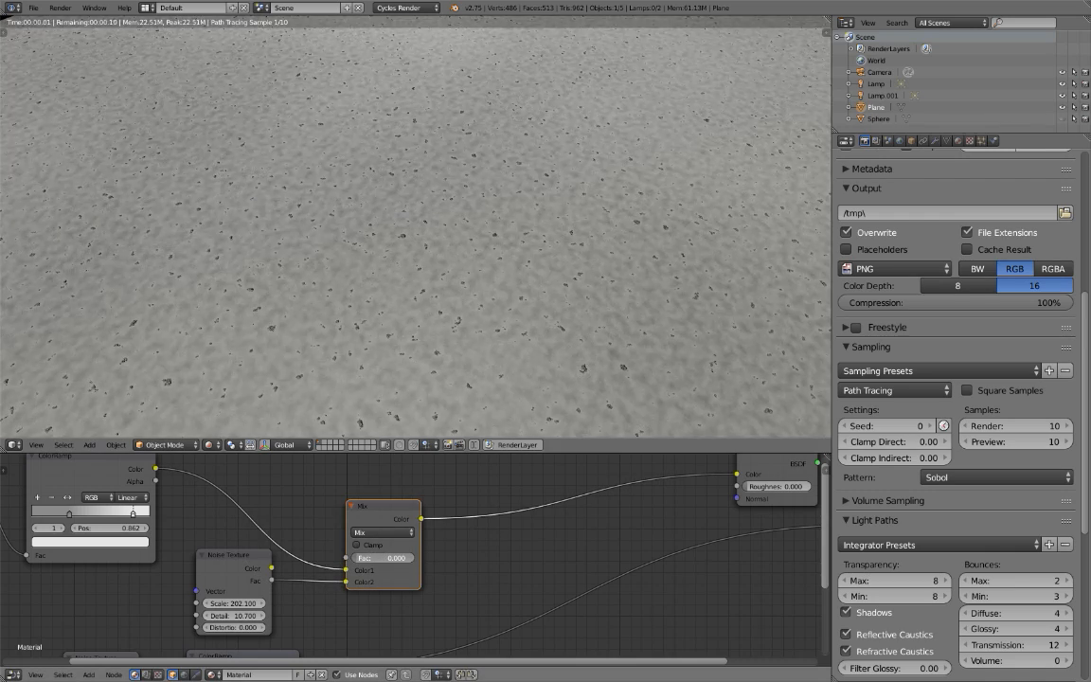
left_click_drag(385, 558, 347, 558)
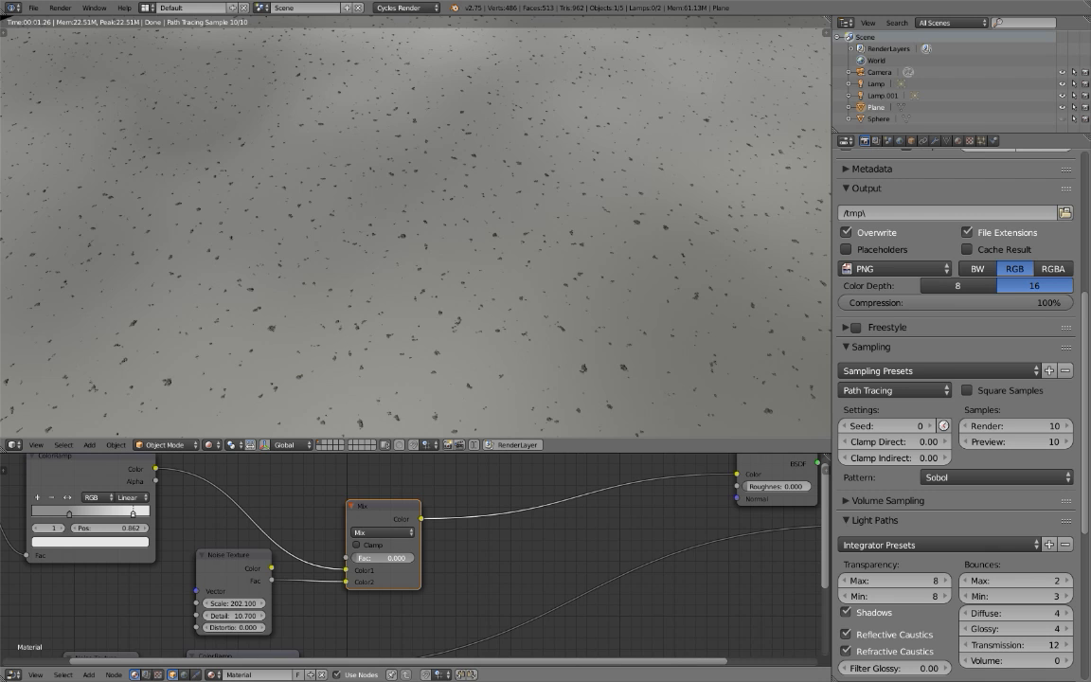
left_click_drag(349, 558, 416, 558)
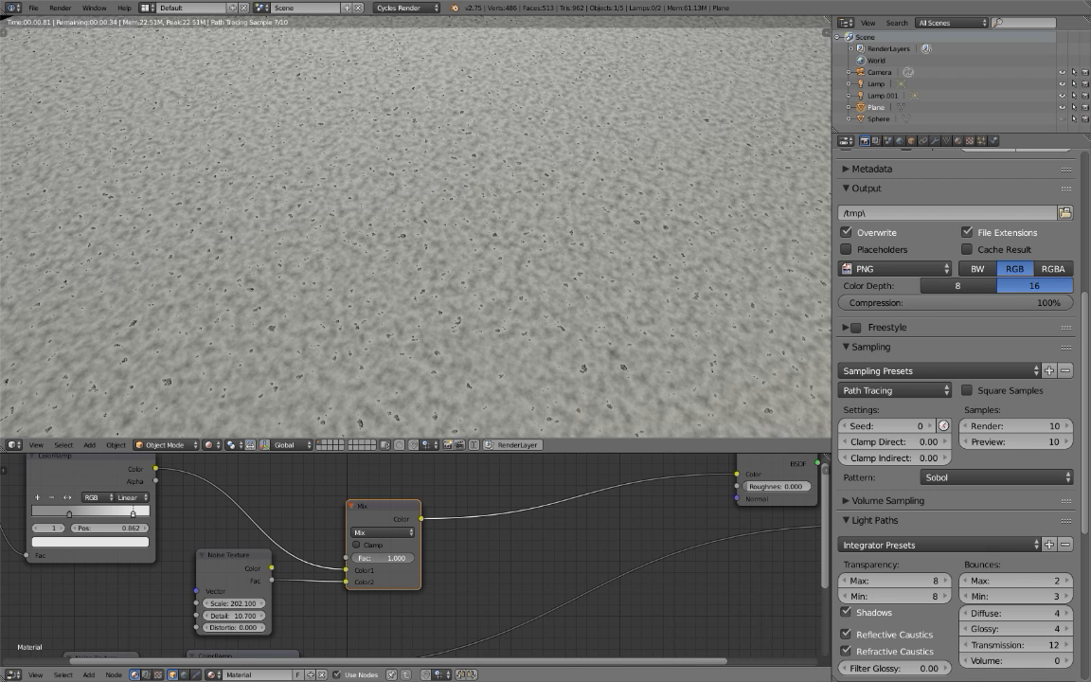
Move the Mix node closer to the Diffuse BSDF to leave room after the duplicated Noise Texture.
scroll(393, 599, "up", 1)
middle_click_drag(395, 602, 388, 598)
scroll(409, 280, "up", 2)
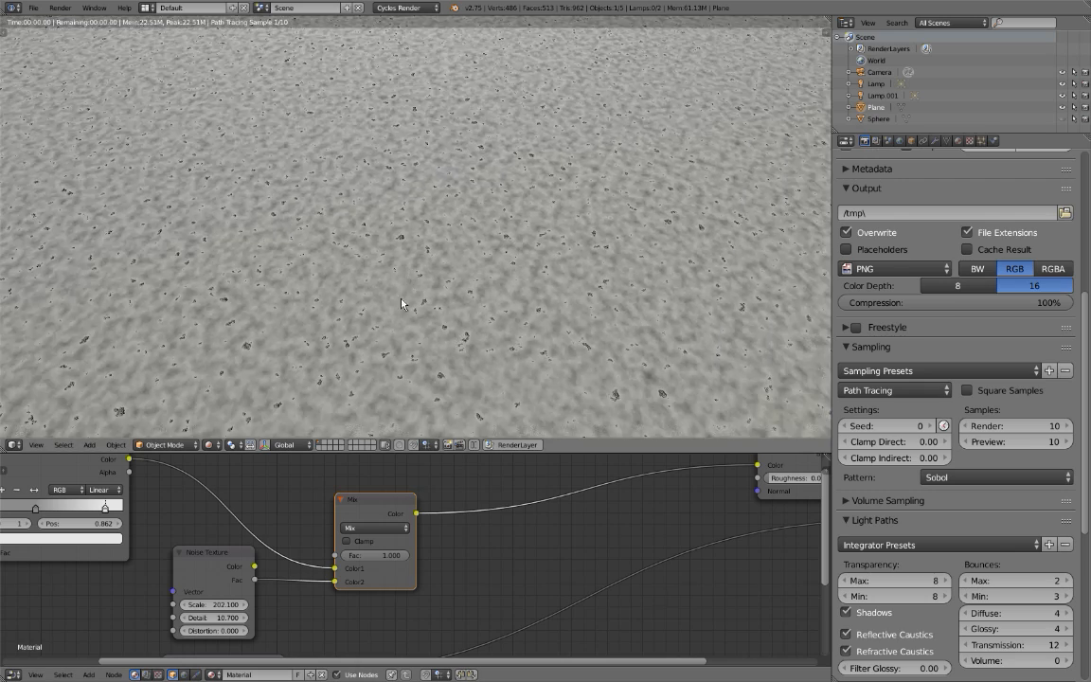
left_click_drag(359, 520, 529, 464)
scroll(330, 481, "down", 1)
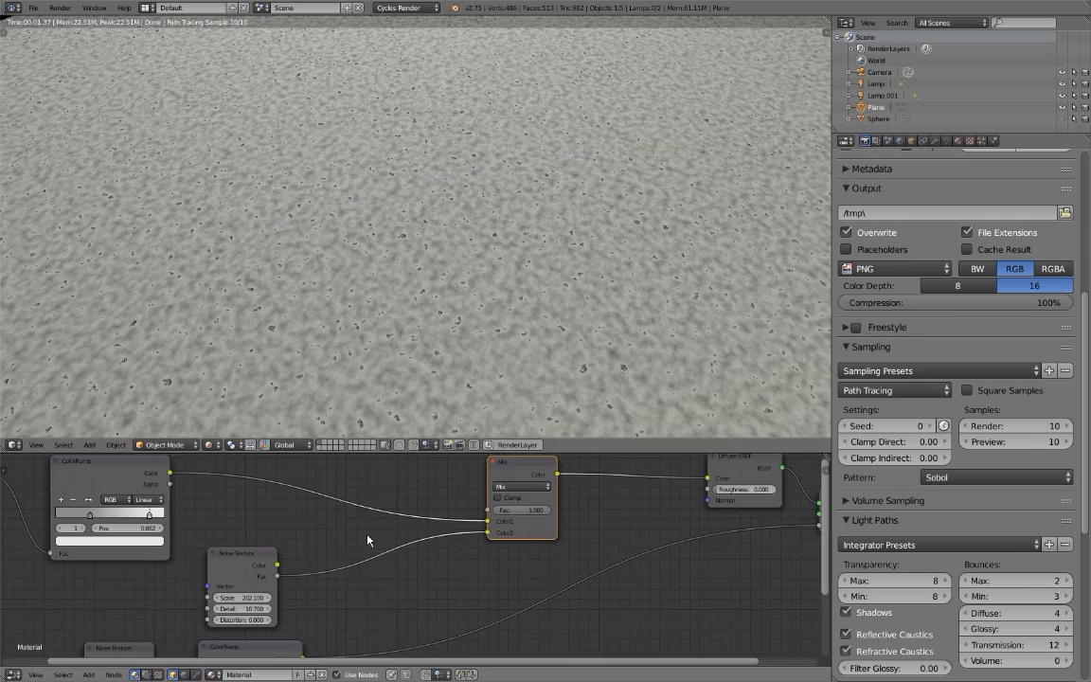
Add a ColorRamp between the duplicated Noise Texture and the Mix node, linking the noise's Fac to it and its Color to Color2.
key("shift+a")
mouse_move(352, 535)
left_click(422, 412)
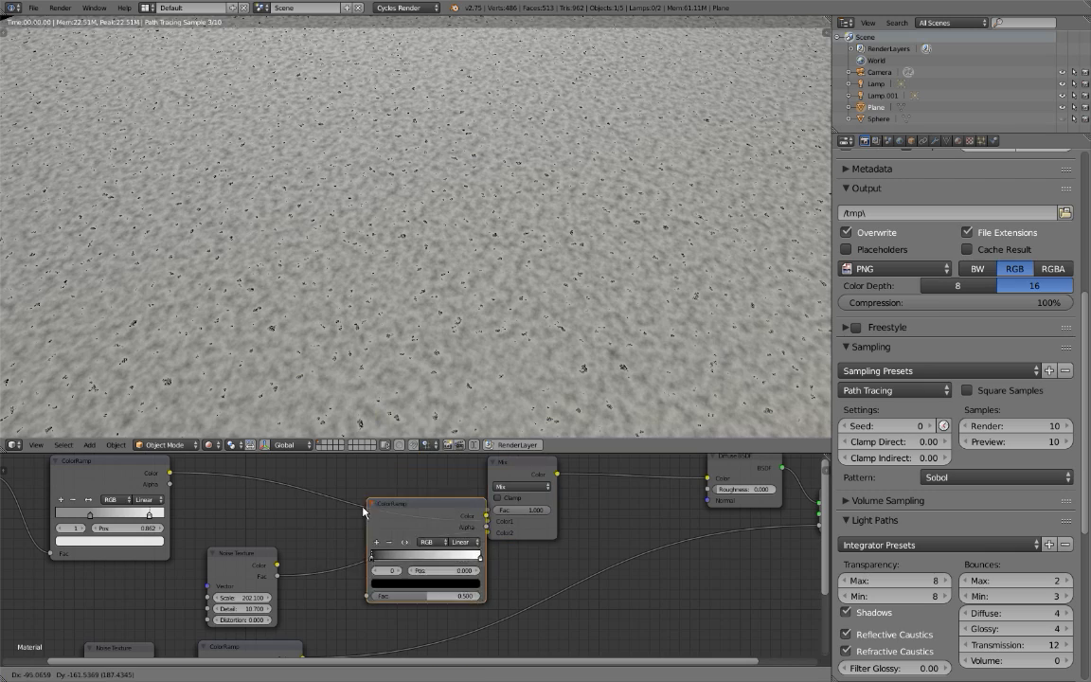
left_click(317, 524)
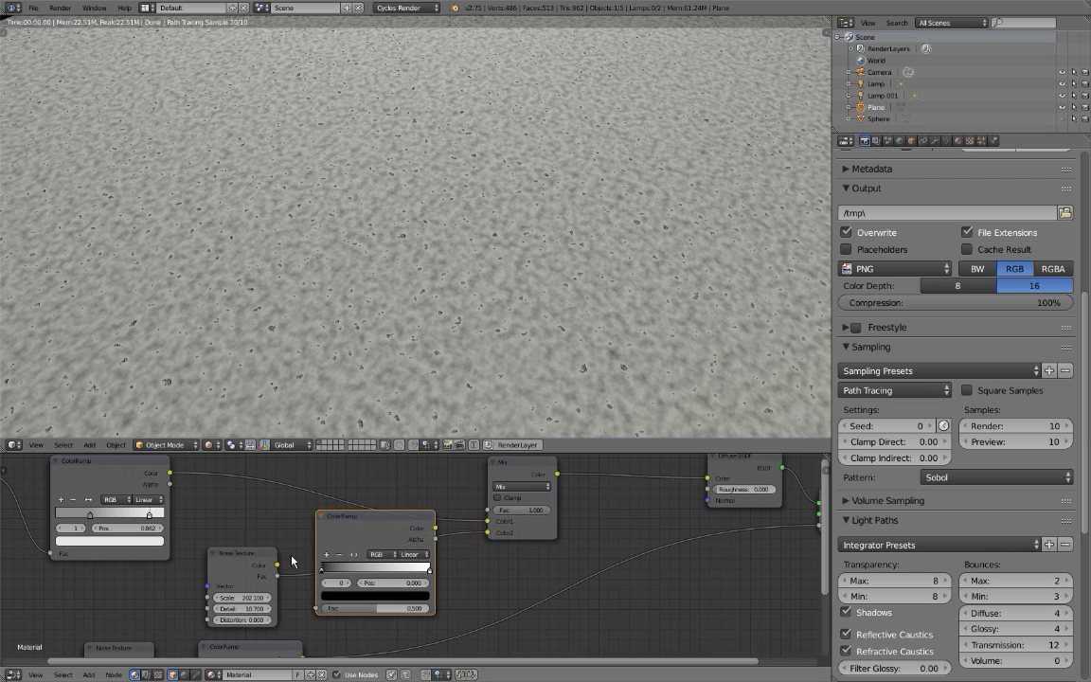
left_click_drag(277, 577, 318, 609)
left_click_drag(435, 528, 486, 533)
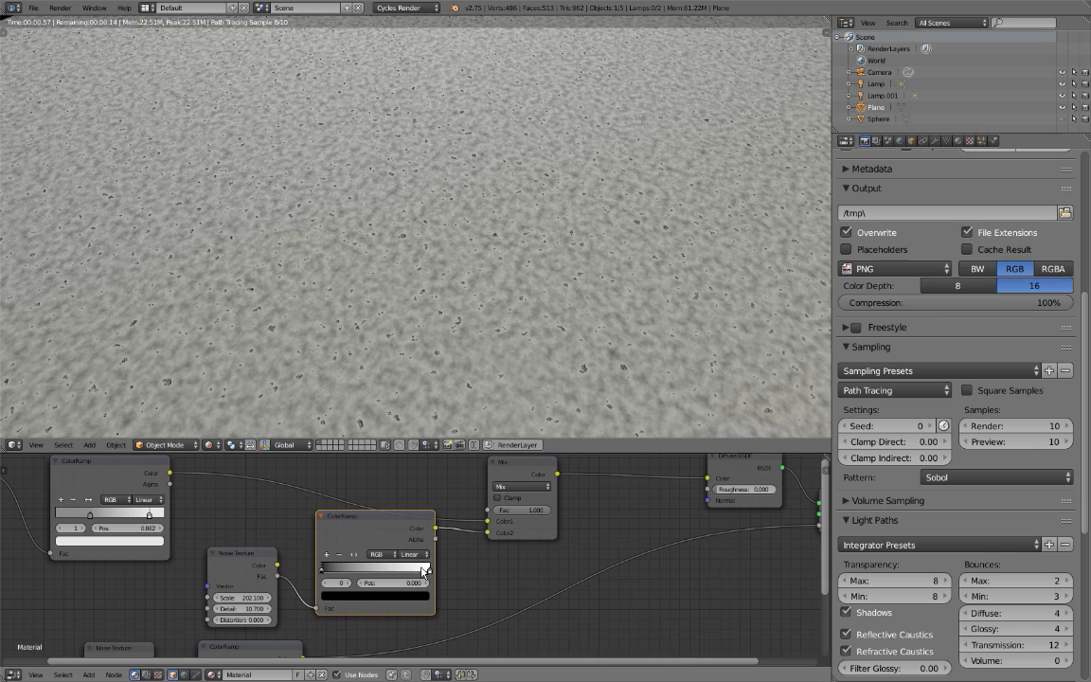
Change the new ColorRamp's white stop to light grey and move it to position 0.790.
left_click(429, 570)
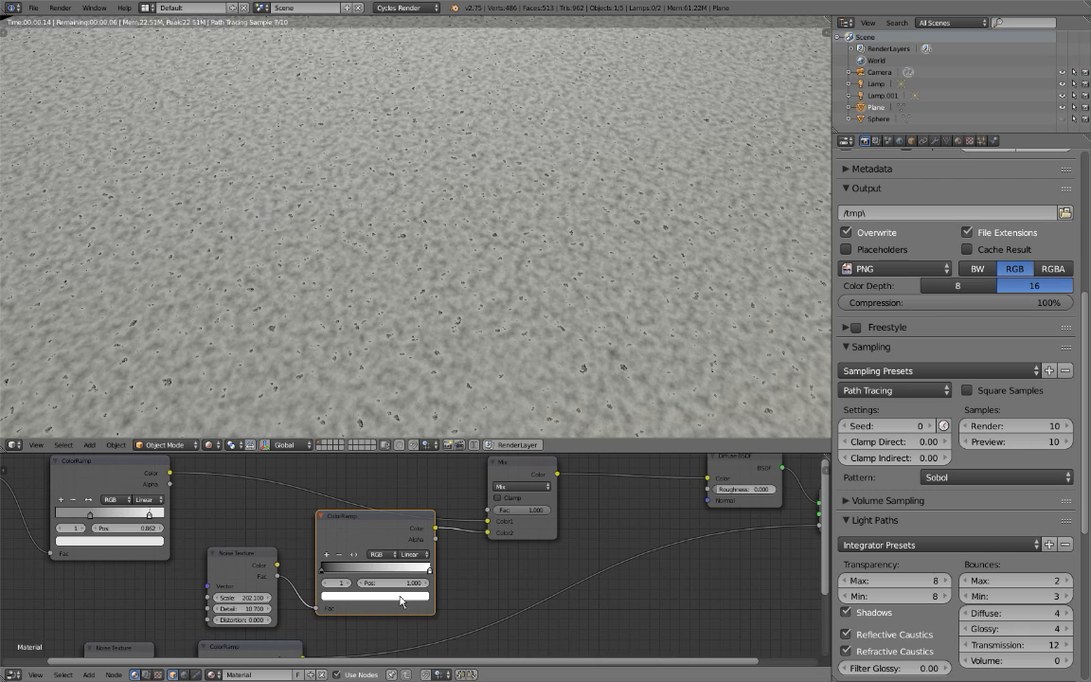
left_click(398, 596)
scroll(398, 599, "down", 11)
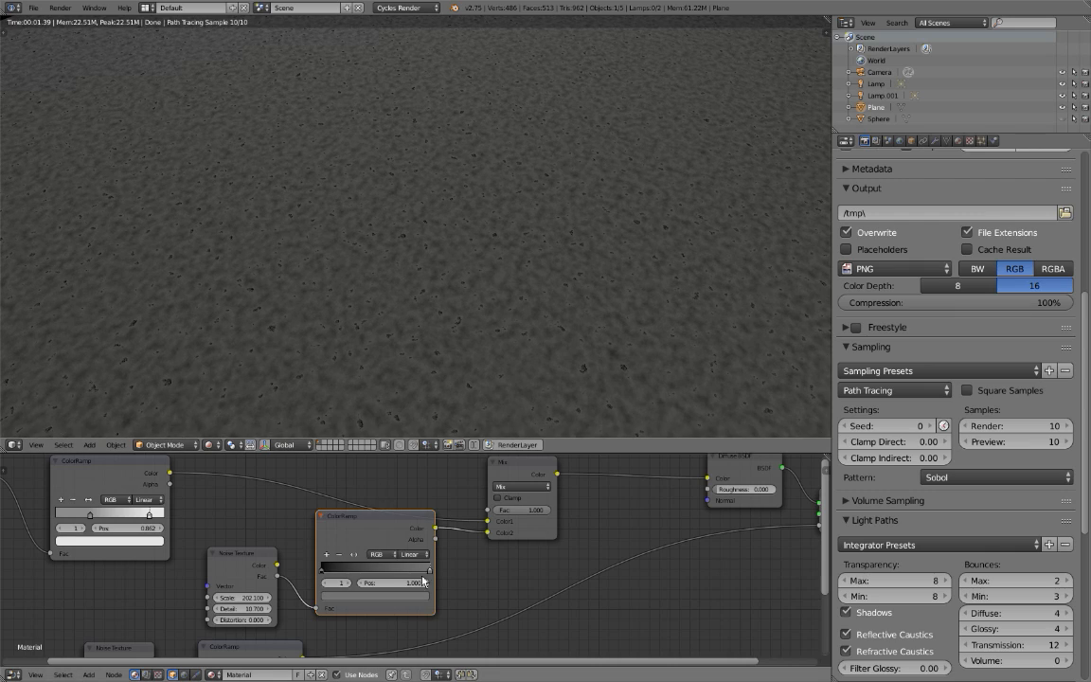
left_click(418, 594)
scroll(415, 593, "up", 8)
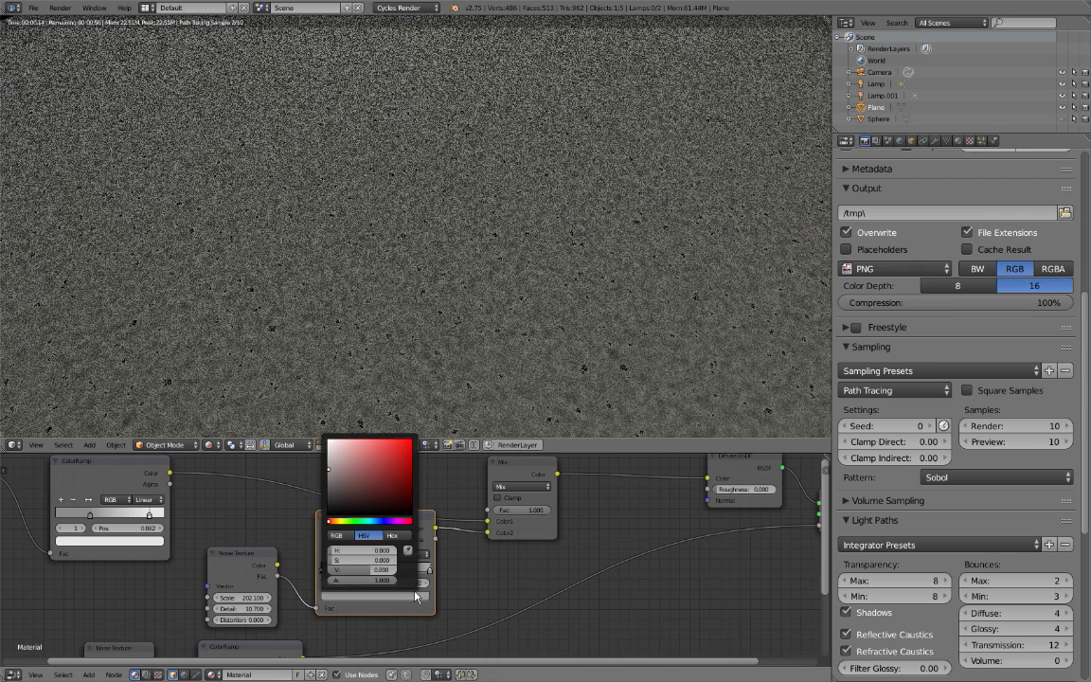
scroll(441, 568, "up", 1)
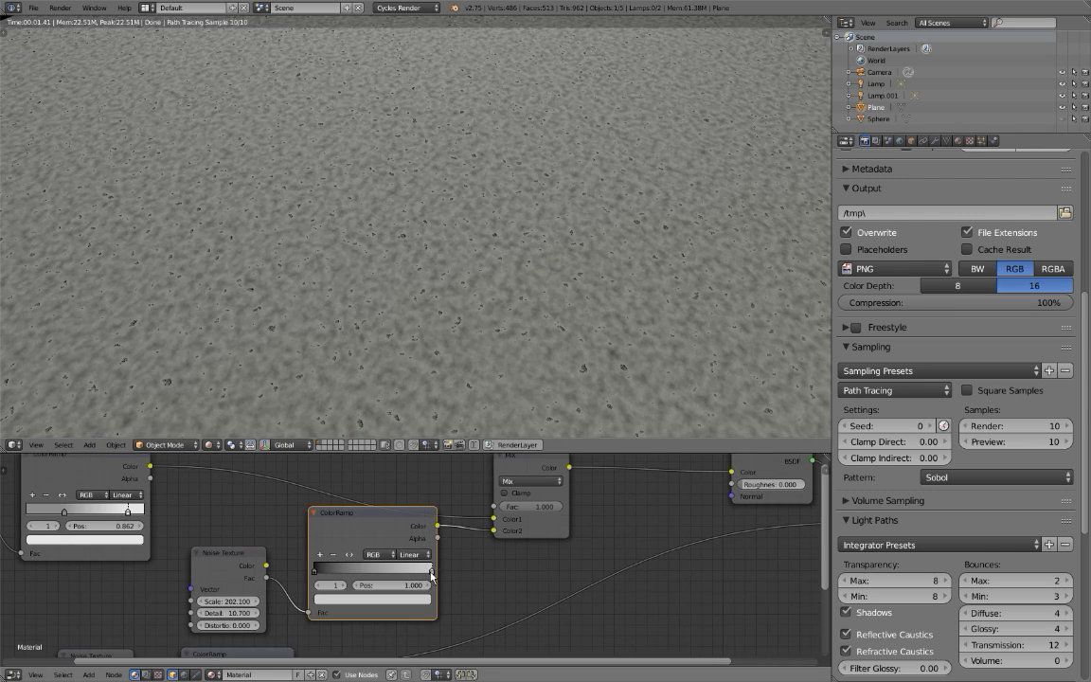
left_click_drag(422, 575, 407, 574)
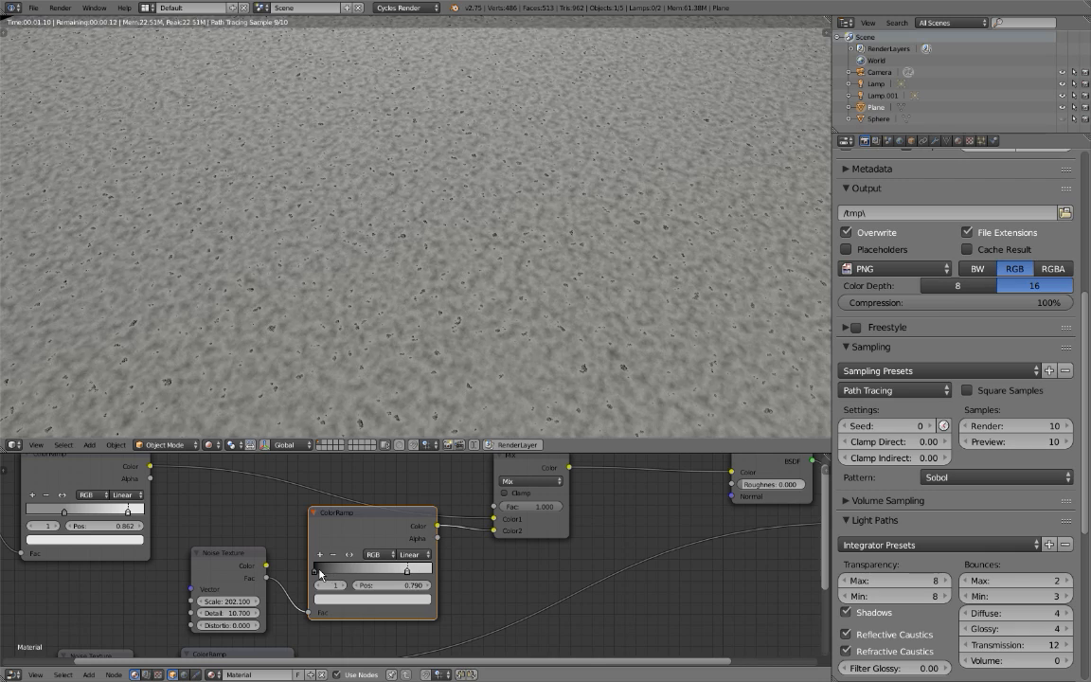
Try a mid grey with value 0.550 on the new ColorRamp's black stop and inspect the plane.
left_click(314, 570)
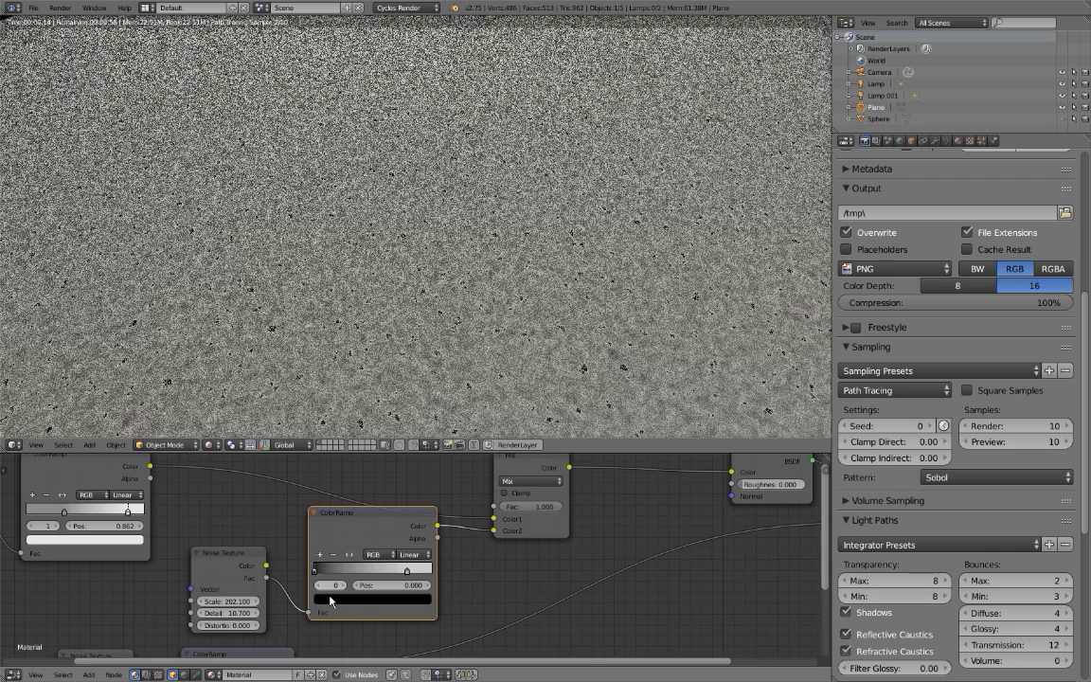
left_click(333, 600)
scroll(334, 603, "up", 7)
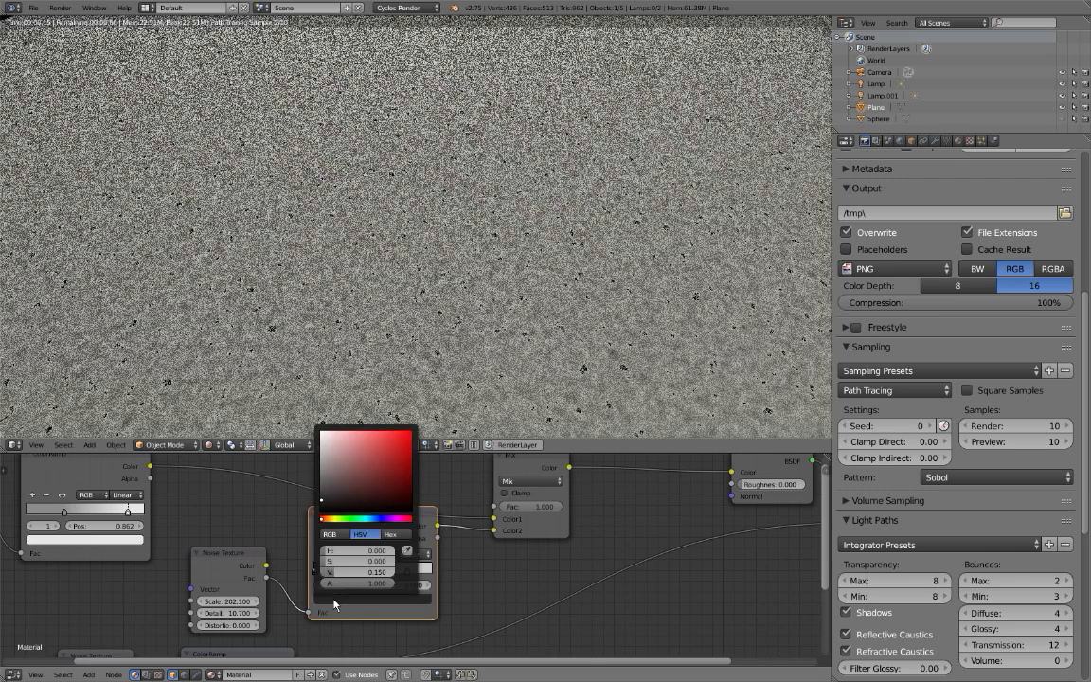
scroll(333, 603, "up", 6)
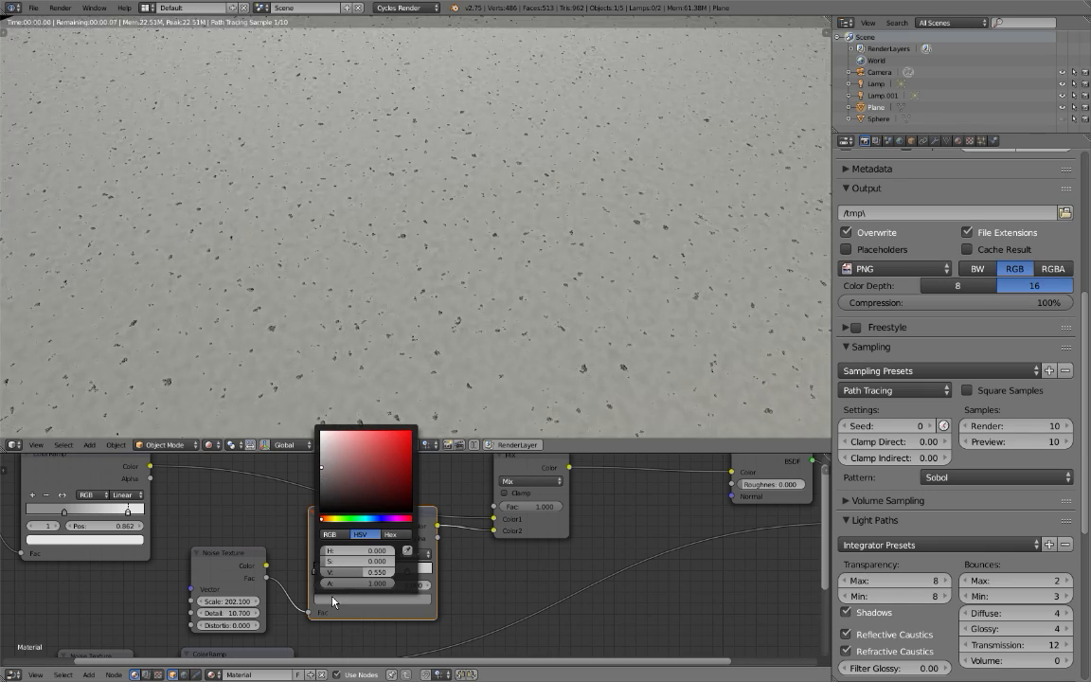
scroll(393, 229, "down", 4)
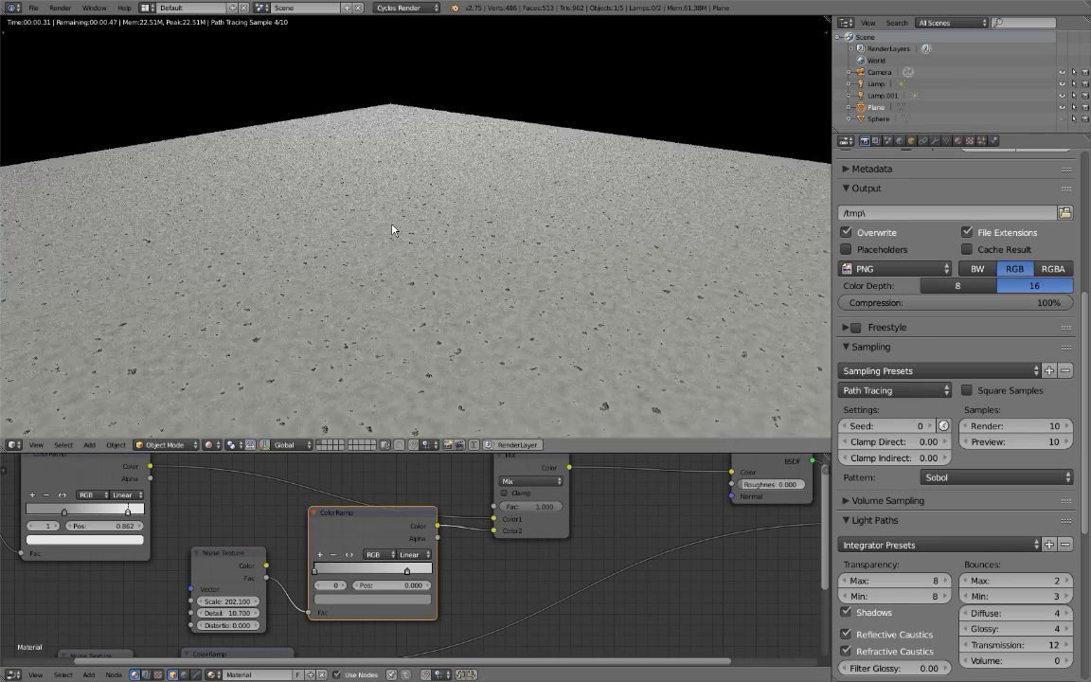
scroll(433, 321, "up", 4)
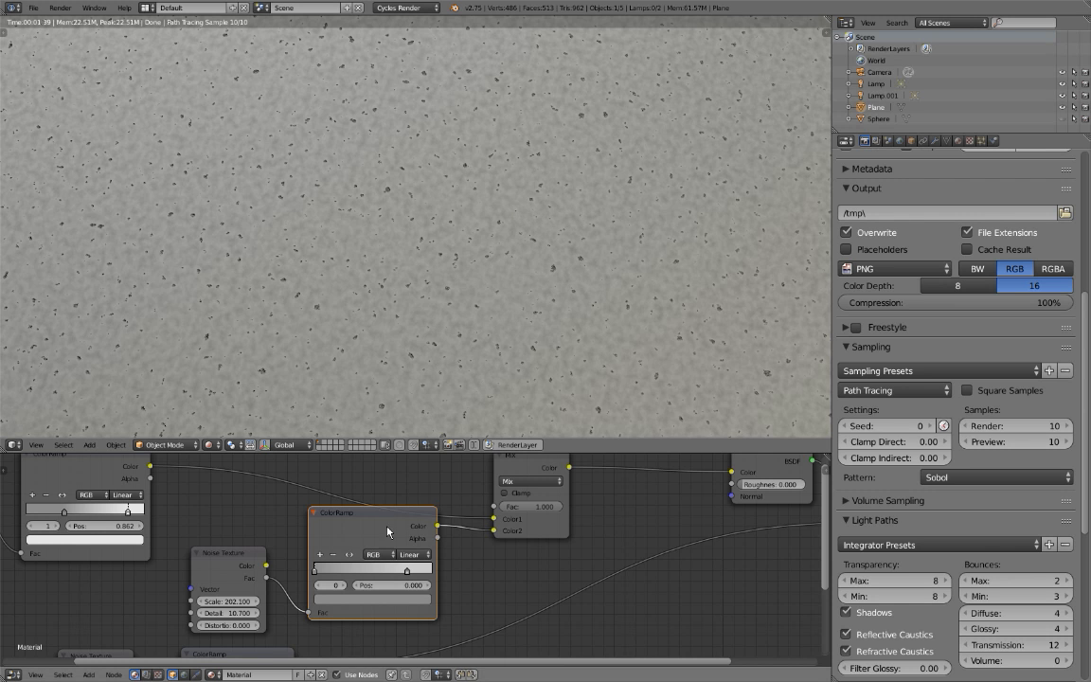
Set the new ColorRamp's first stop to black at position 0.379.
left_click_drag(385, 559, 370, 575)
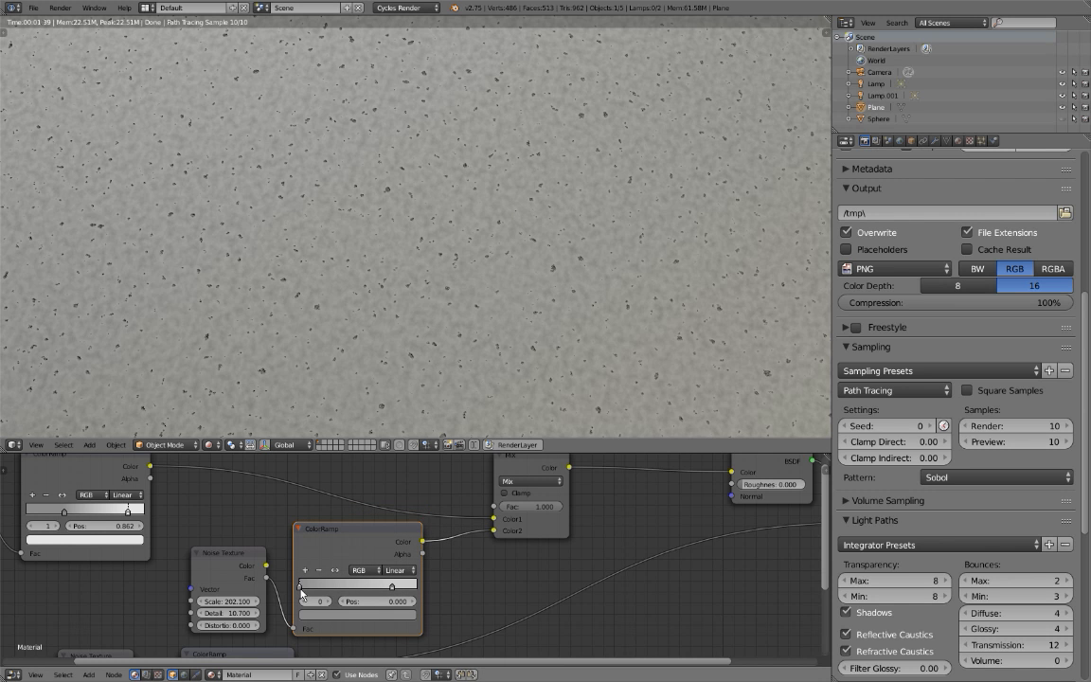
left_click_drag(303, 589, 361, 603)
left_click(362, 613)
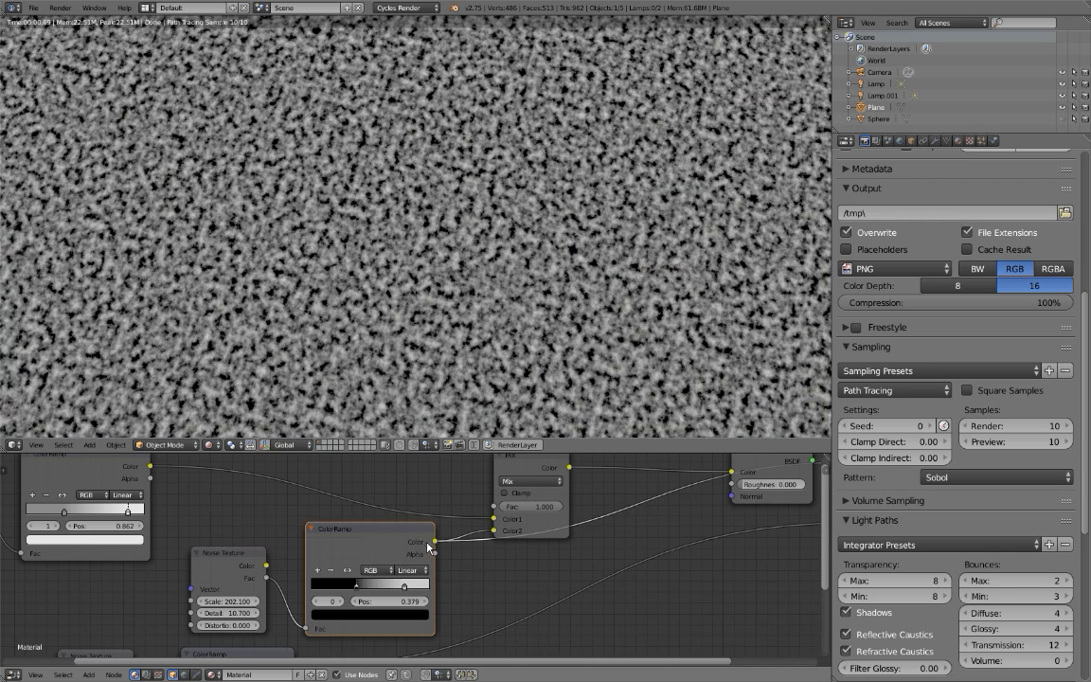
Preview the new ColorRamp's output directly on the plane and move its light stop to 0.523.
left_click_drag(403, 542, 396, 546)
left_click_drag(399, 596, 368, 599)
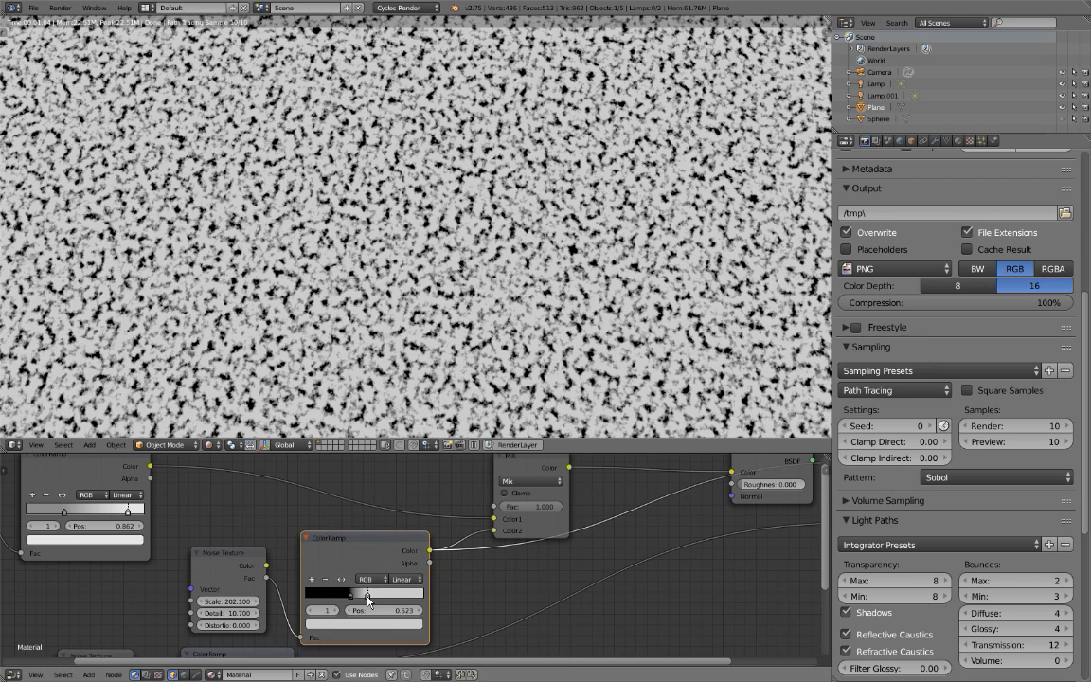
middle_click_drag(391, 253, 484, 260)
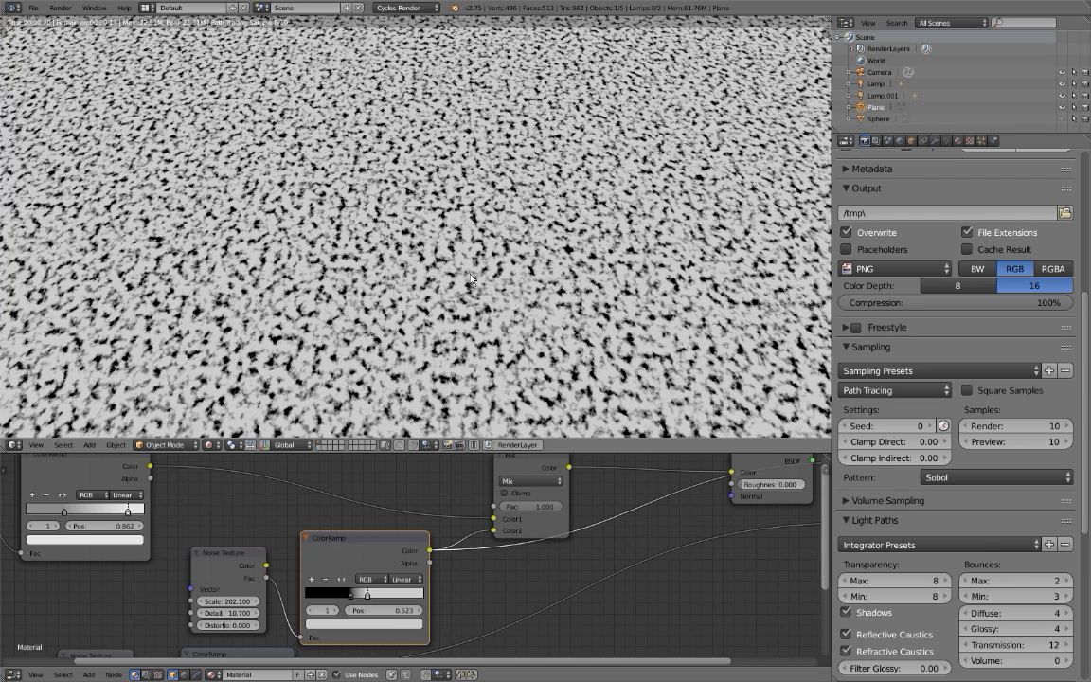
Move the duplicated Noise Texture beside its ColorRamp and set its Scale to 272.300.
left_click(219, 572)
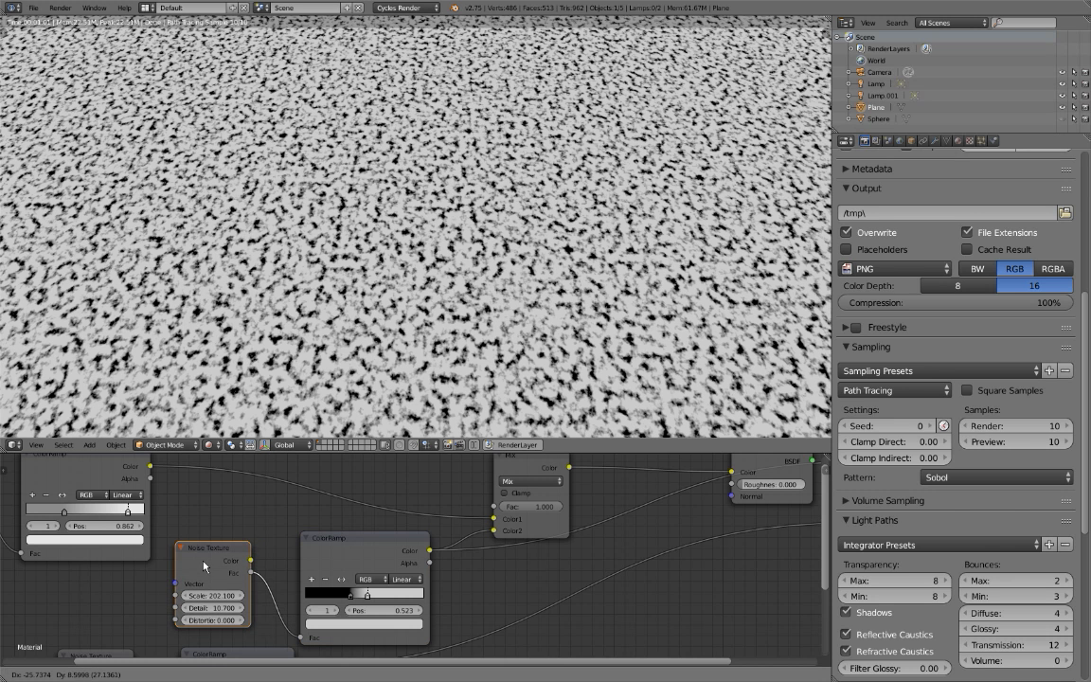
left_click_drag(219, 572, 252, 553)
scroll(252, 554, "up", 2)
scroll(259, 526, "down", 2)
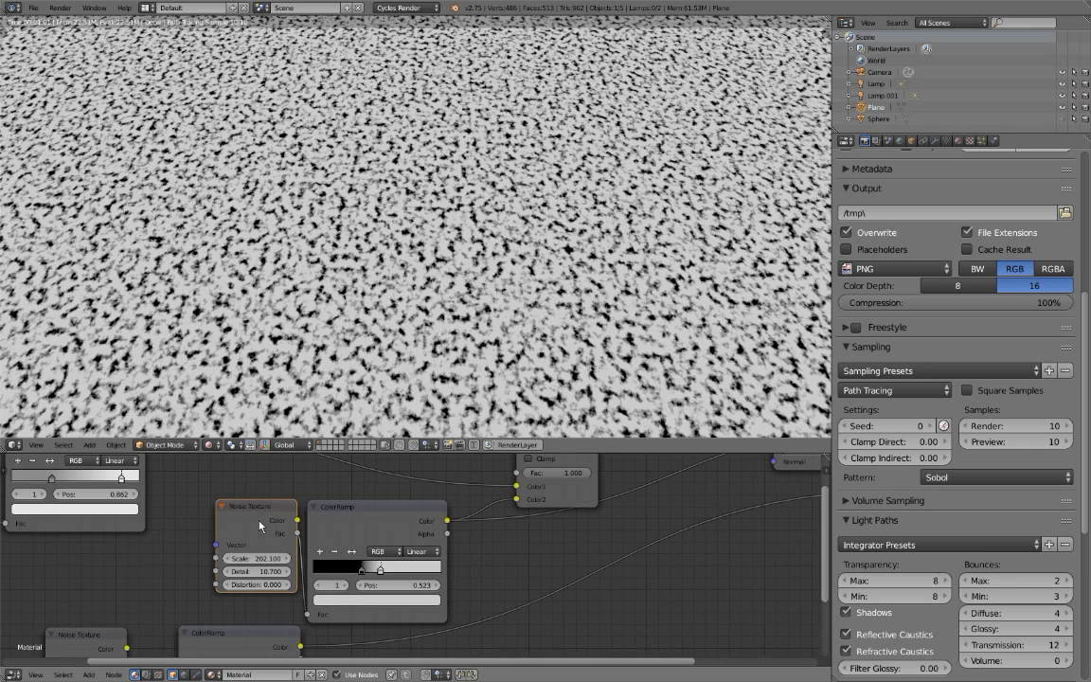
scroll(254, 298, "down", 3)
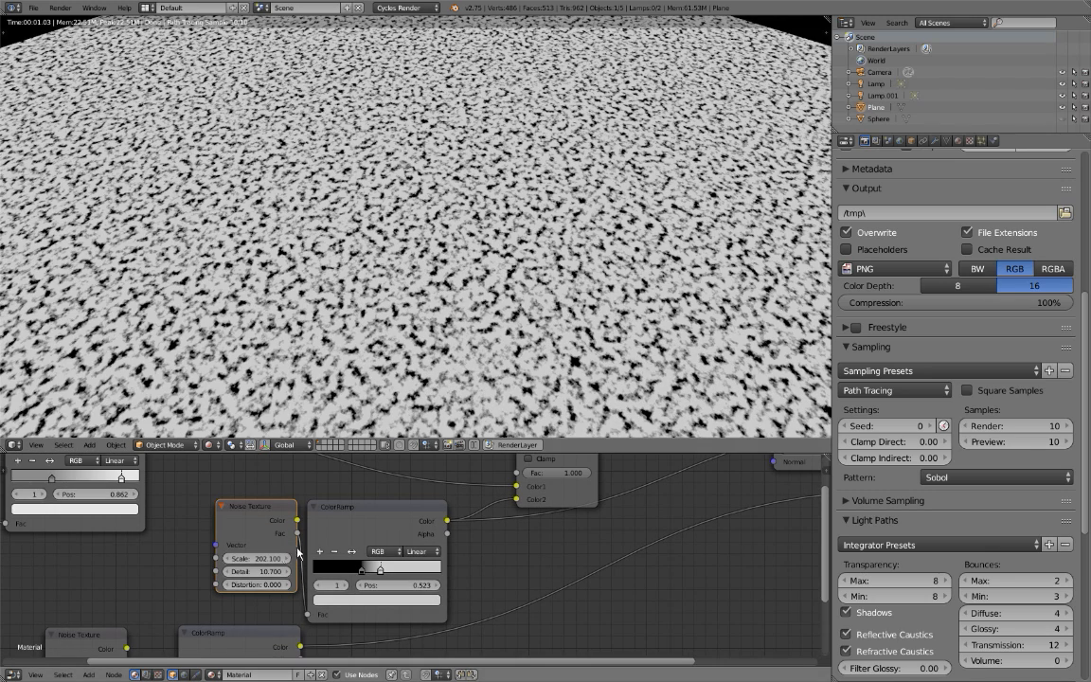
left_click_drag(262, 561, 331, 587)
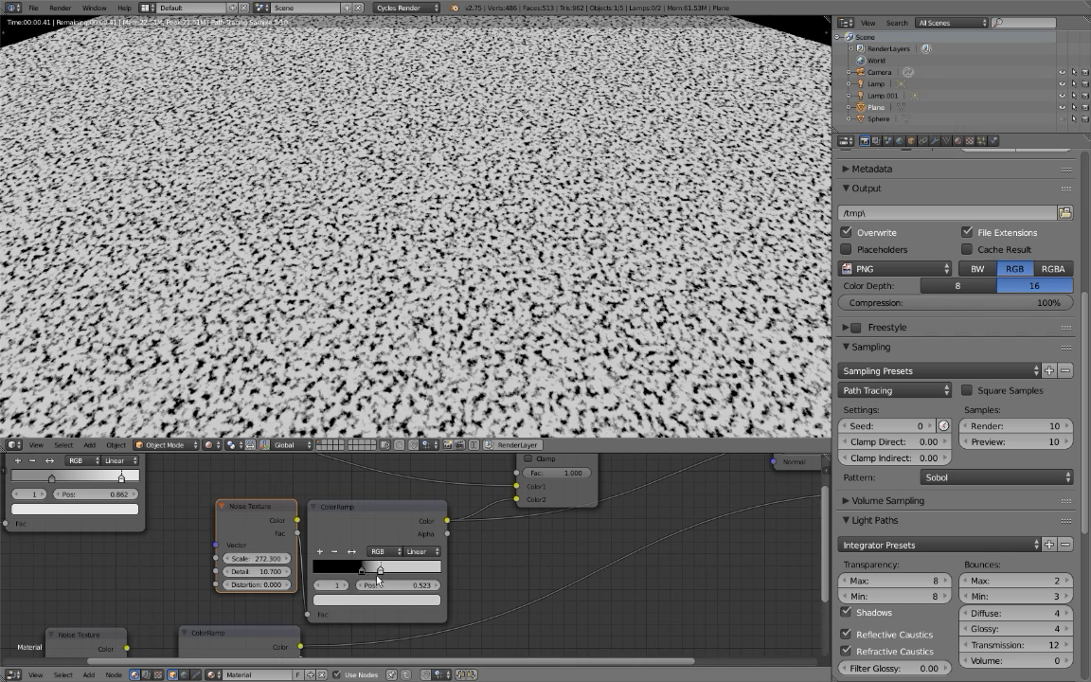
Move the ColorRamp's black stop to 0.497 and try Ease and Constant interpolation.
left_click(367, 578)
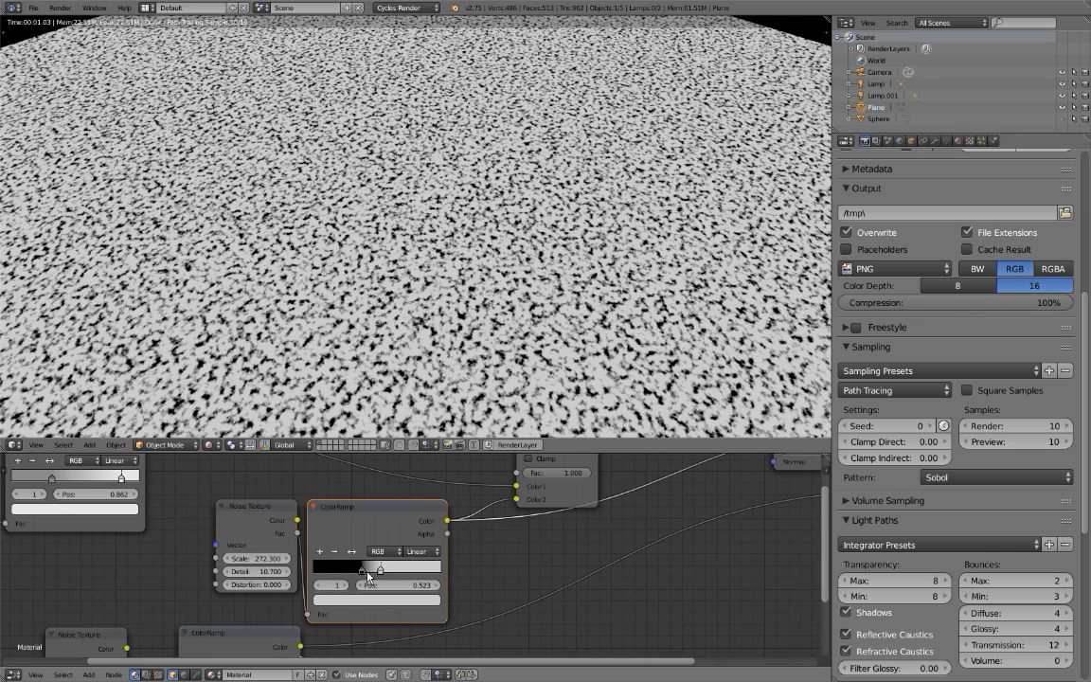
scroll(365, 575, "up", 1)
left_click_drag(360, 575, 370, 573)
left_click(412, 551)
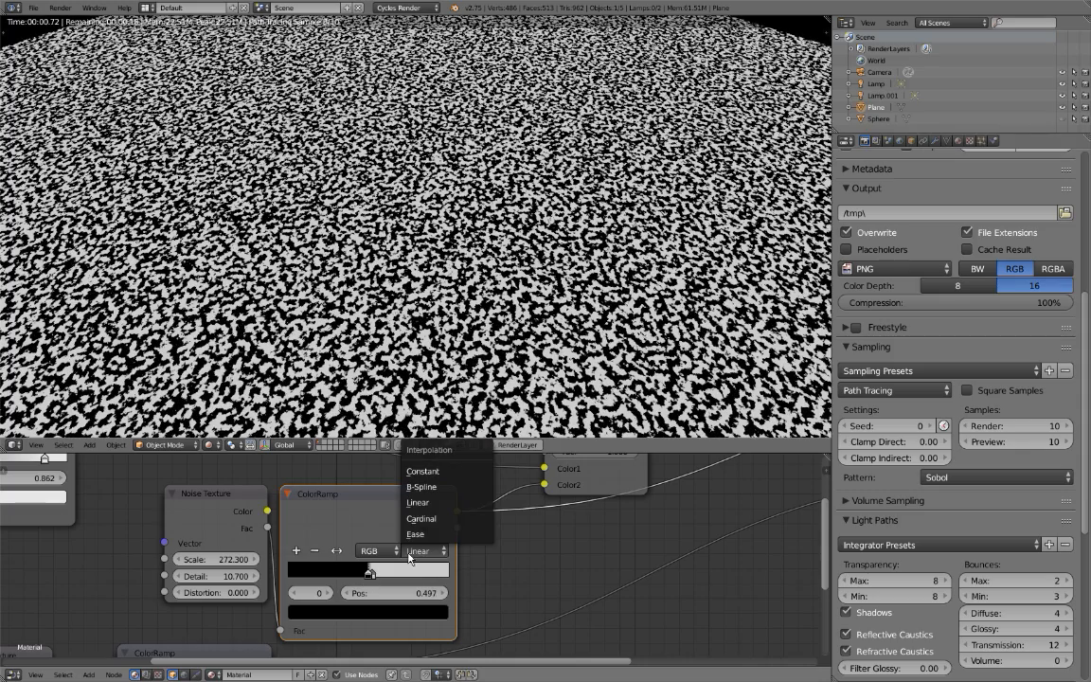
left_click(416, 533)
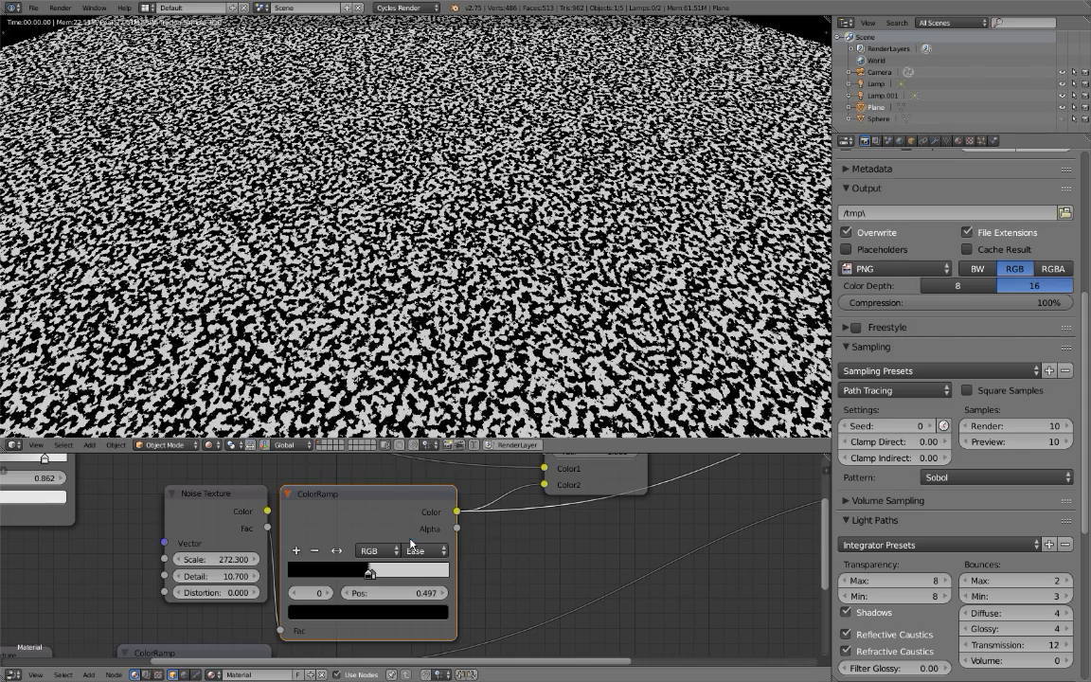
left_click(427, 550)
left_click(422, 471)
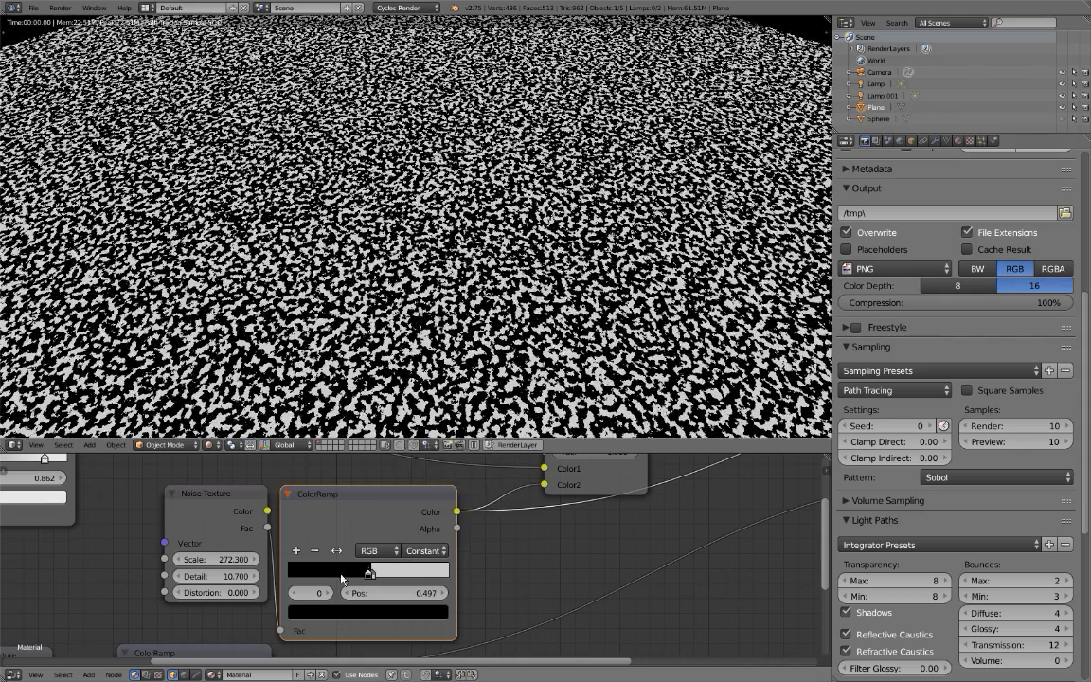
Give the ColorRamp Linear interpolation with its light stop at 0.677 and its black stop at 0.554.
left_click_drag(373, 580, 414, 574)
left_click(431, 555)
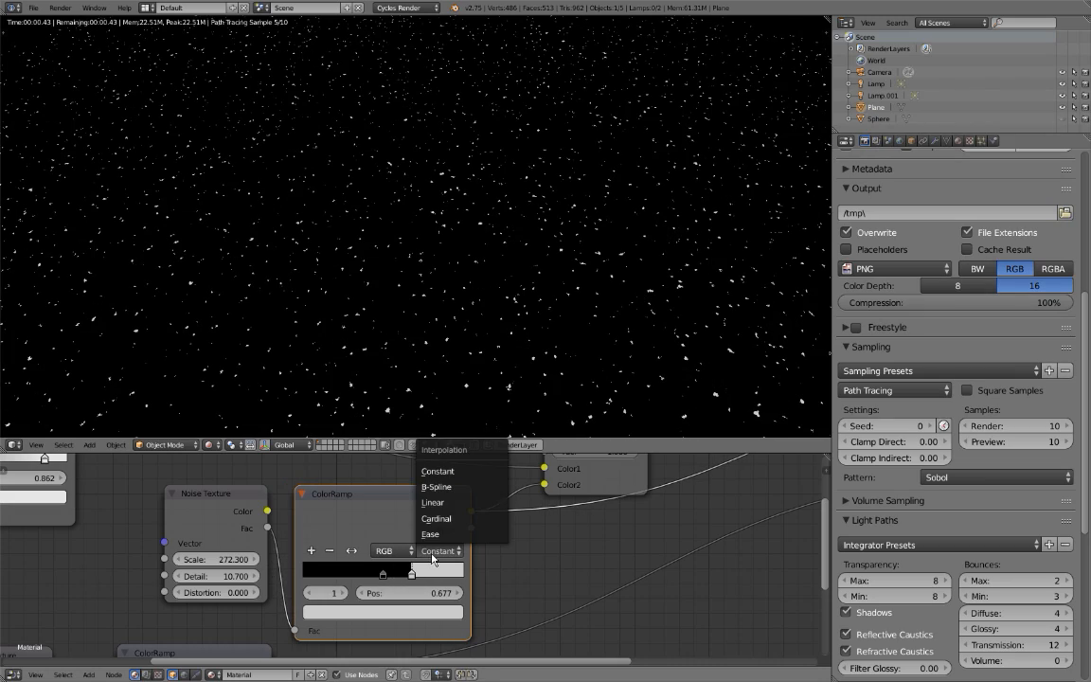
left_click(433, 502)
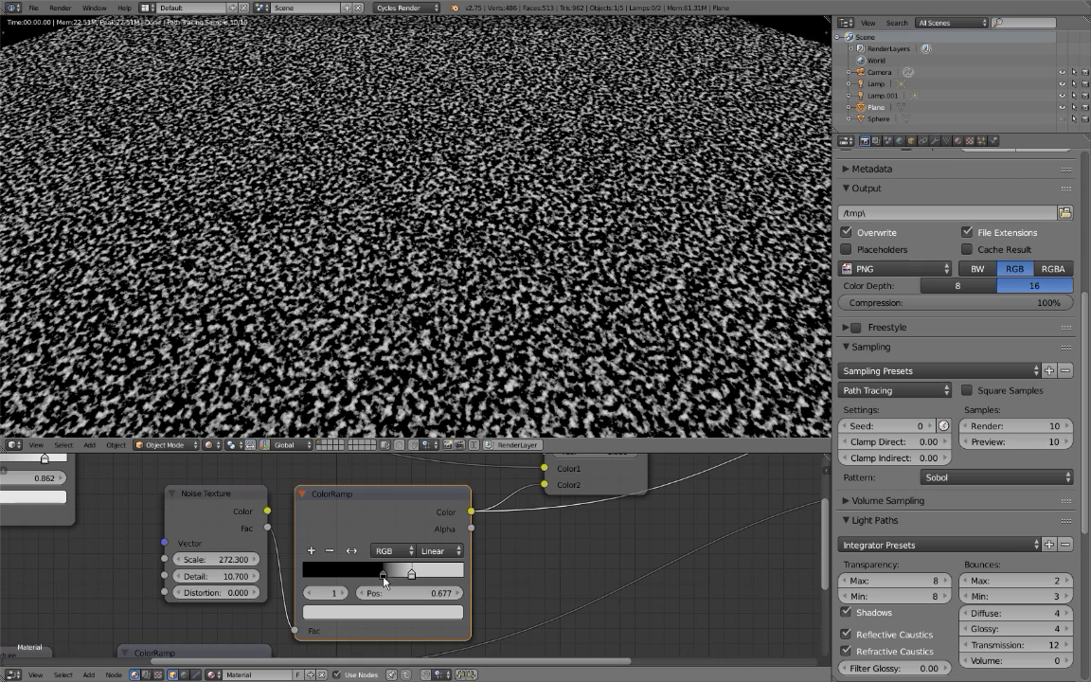
left_click_drag(390, 575, 398, 571)
Preview the Mix node's output and change its blend type to Overlay, keeping Fac at 1.000.
middle_click_drag(391, 518, 349, 549)
middle_click_drag(448, 511, 365, 538)
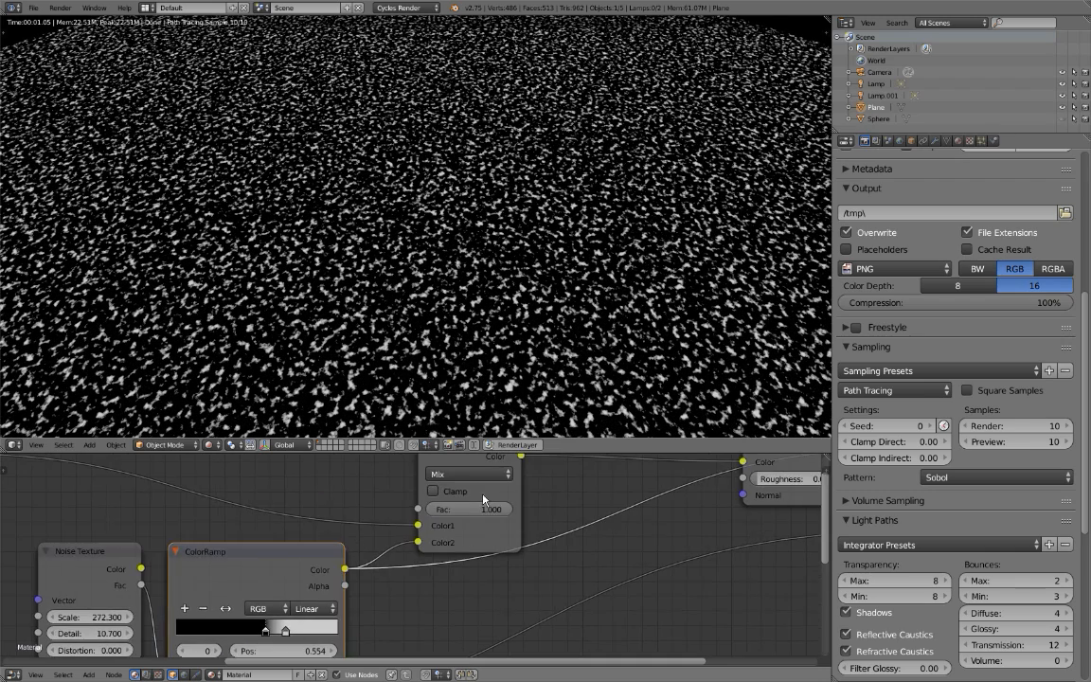
middle_click_drag(491, 498, 456, 547)
left_click(428, 497, "ctrl+shift")
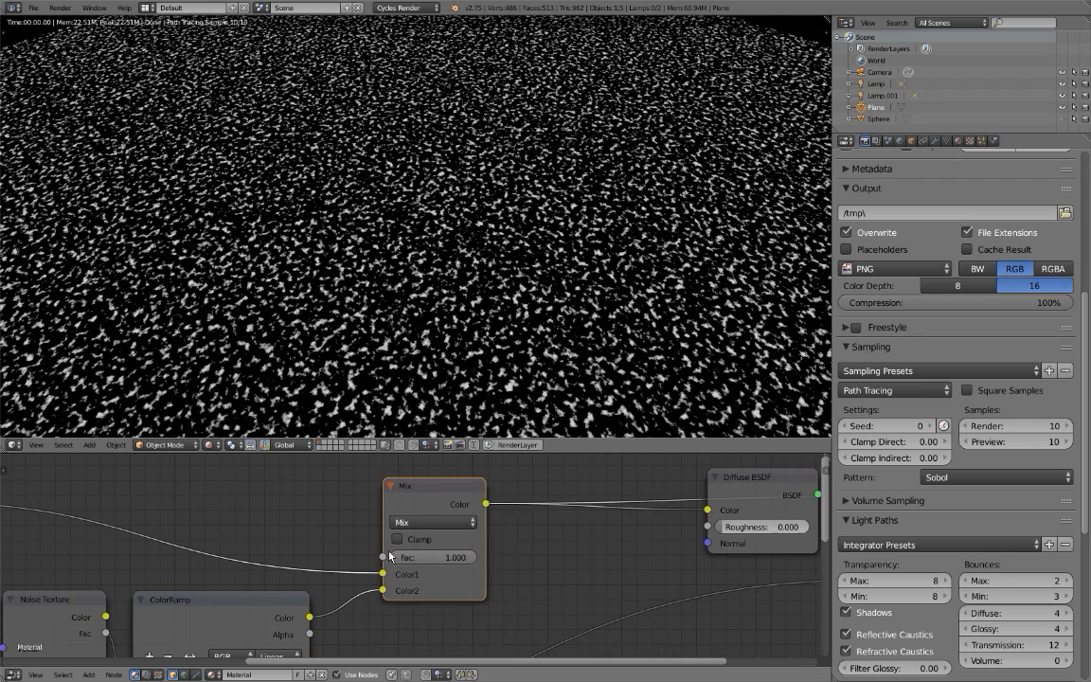
left_click_drag(449, 558, 477, 558)
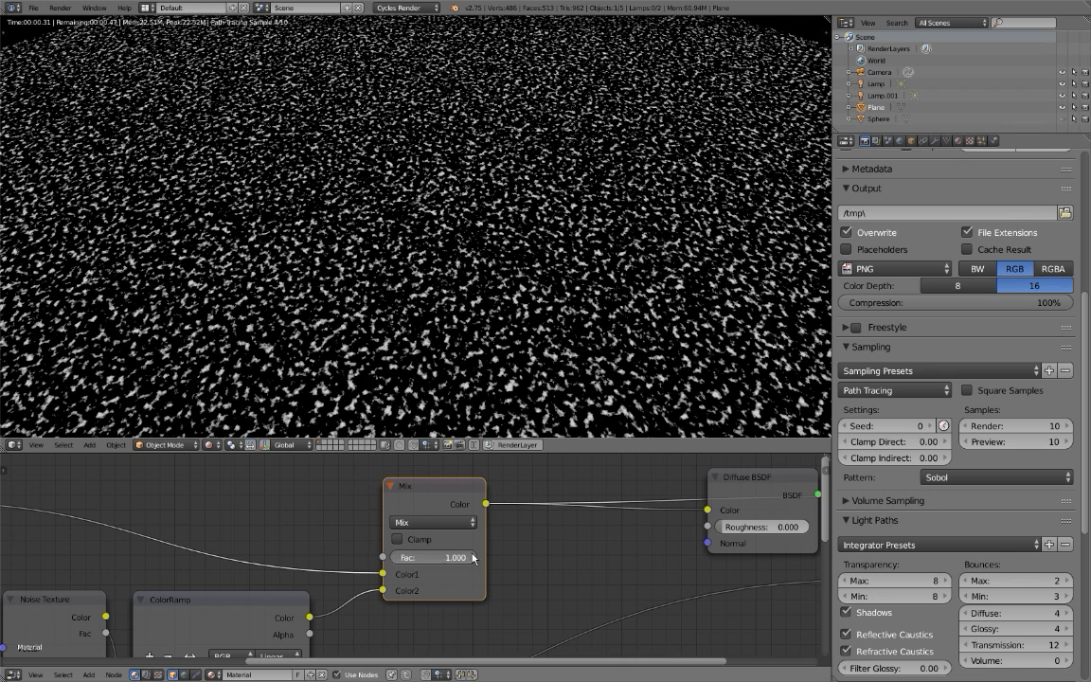
left_click(453, 523)
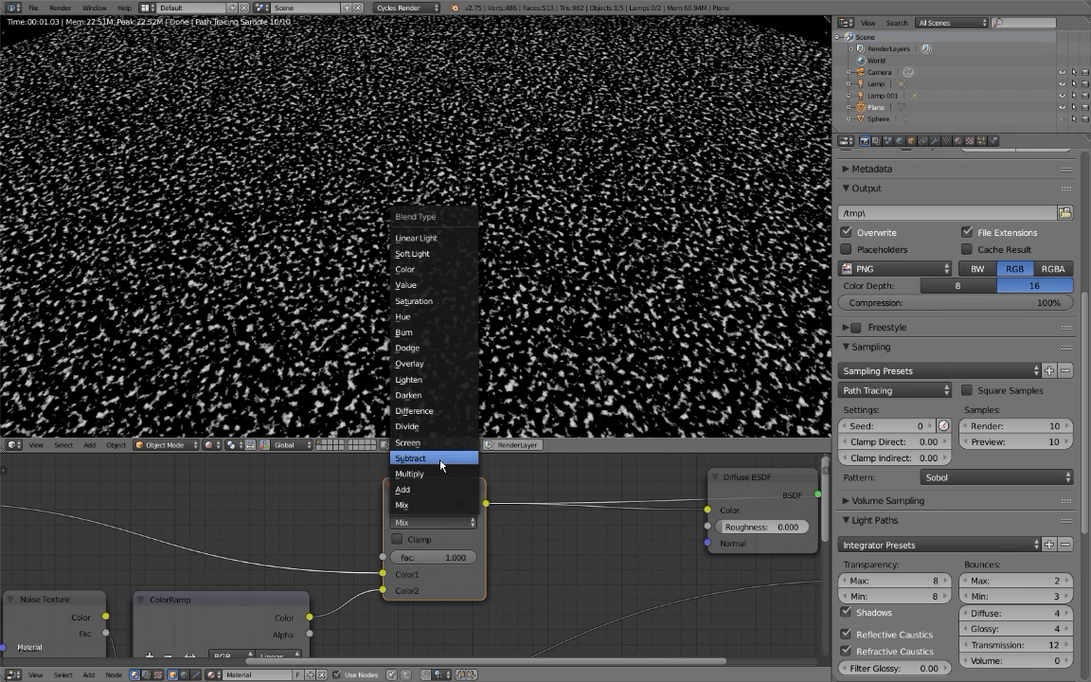
left_click(426, 364)
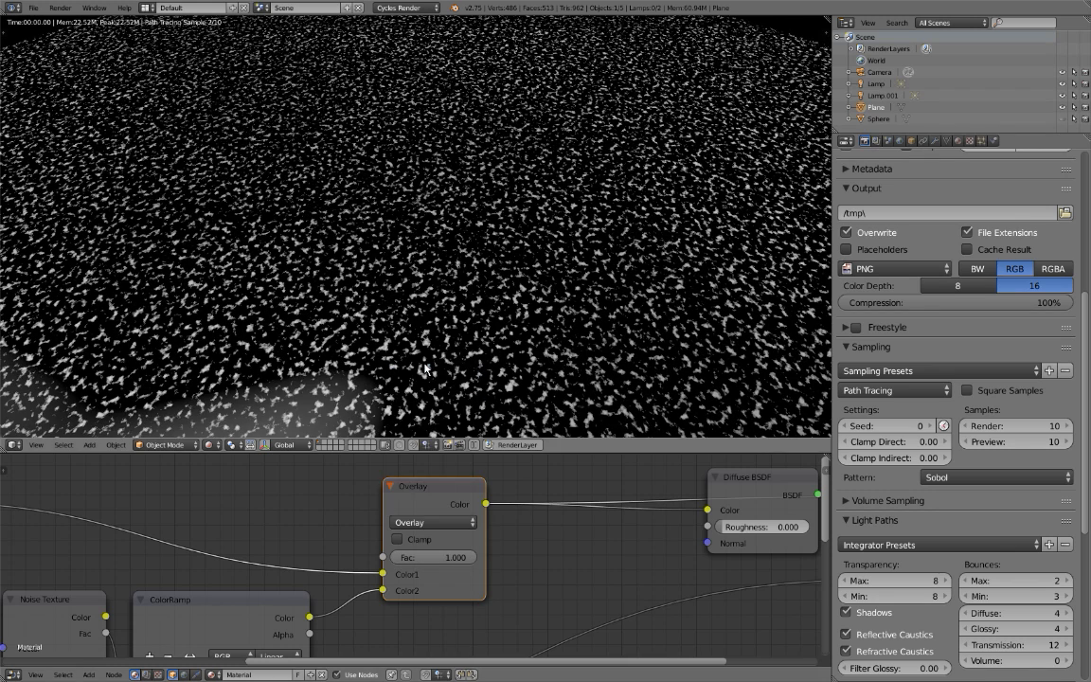
Try the Overlay node with Fac at 0.515 and with its two color inputs swapped.
mouse_move(449, 565)
left_mouse_down()
mouse_move(350, 566)
mouse_move(444, 543)
left_mouse_up()
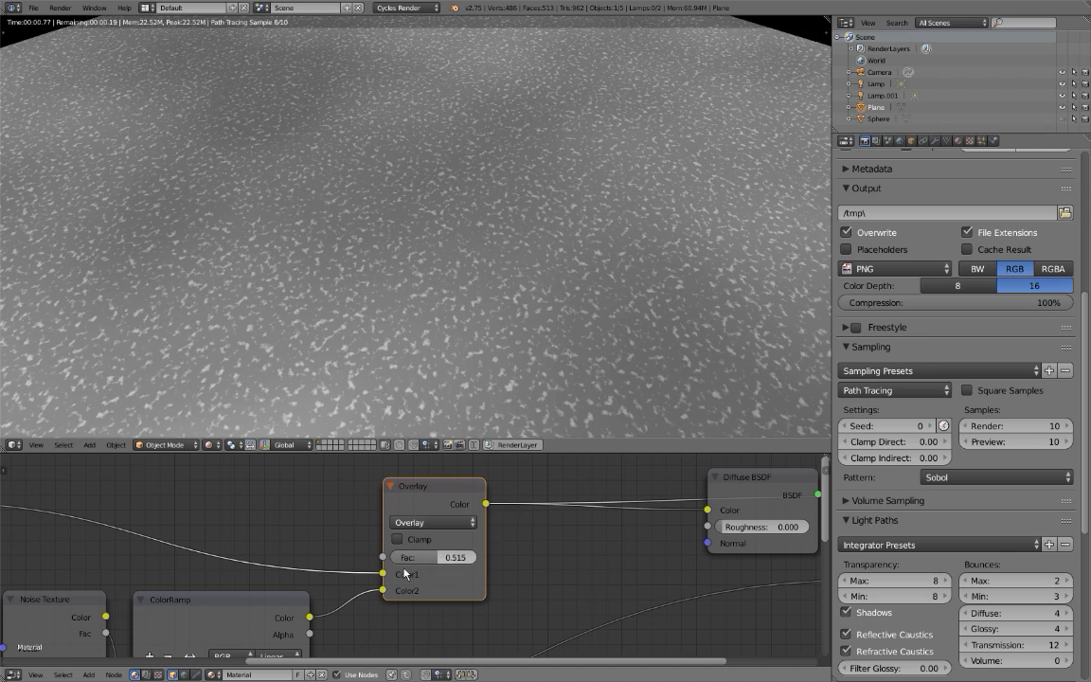
left_click_drag(387, 573, 383, 591)
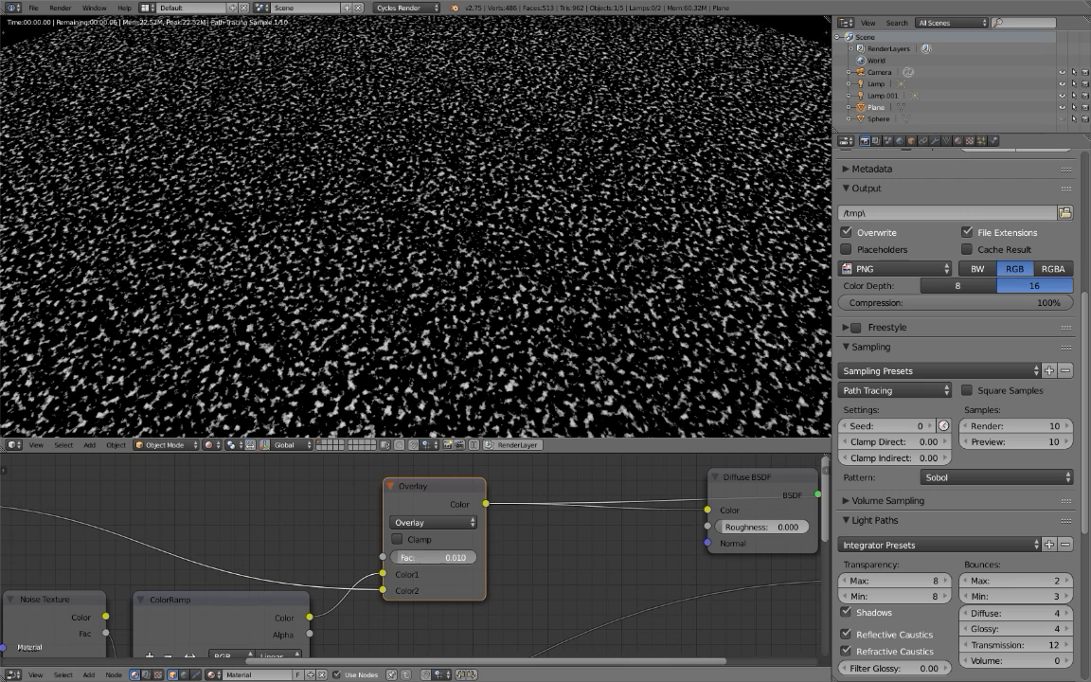
left_click_drag(434, 557, 474, 559)
left_click_drag(382, 590, 407, 566)
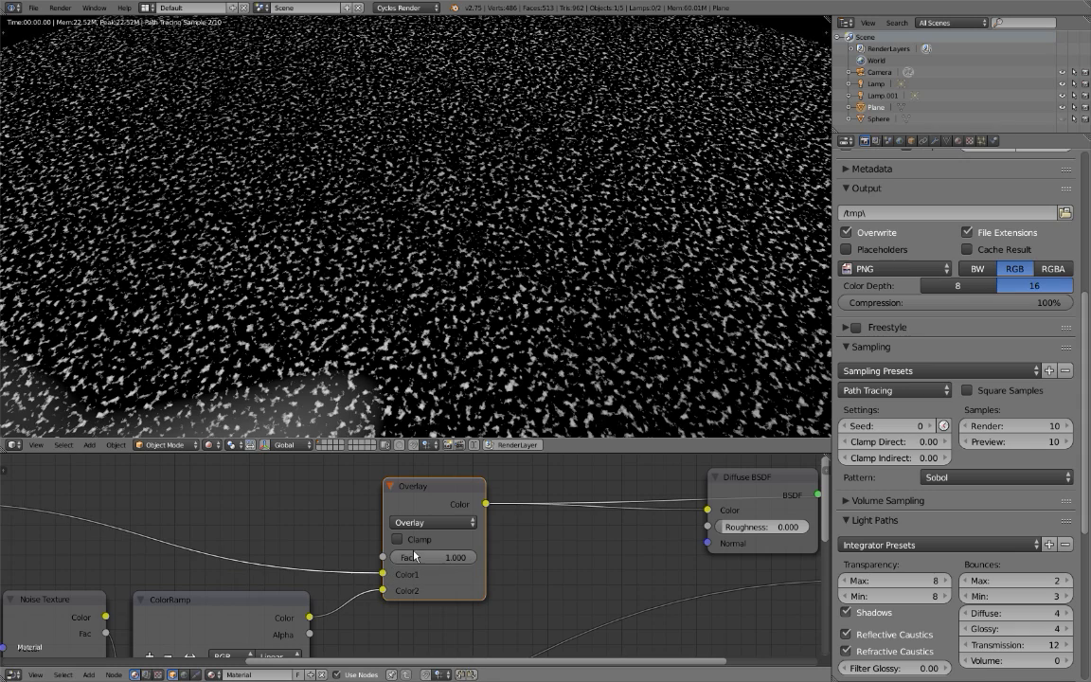
Try Screen blending on the Overlay node, then settle on Lighten with Fac at 0.948.
left_click(428, 522)
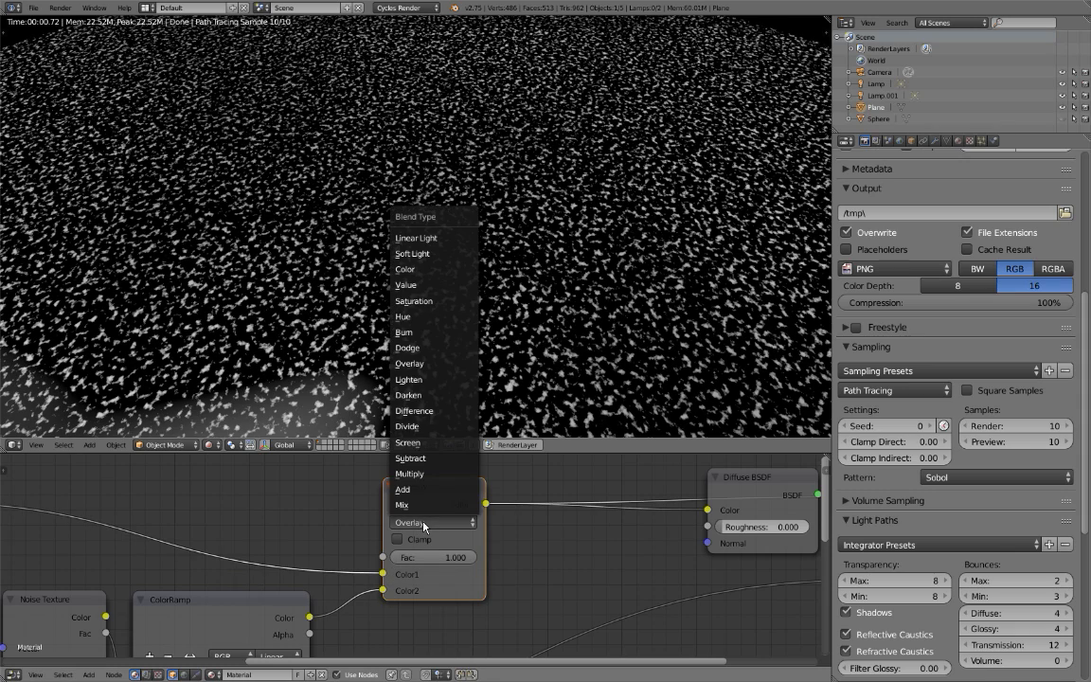
left_click(420, 444)
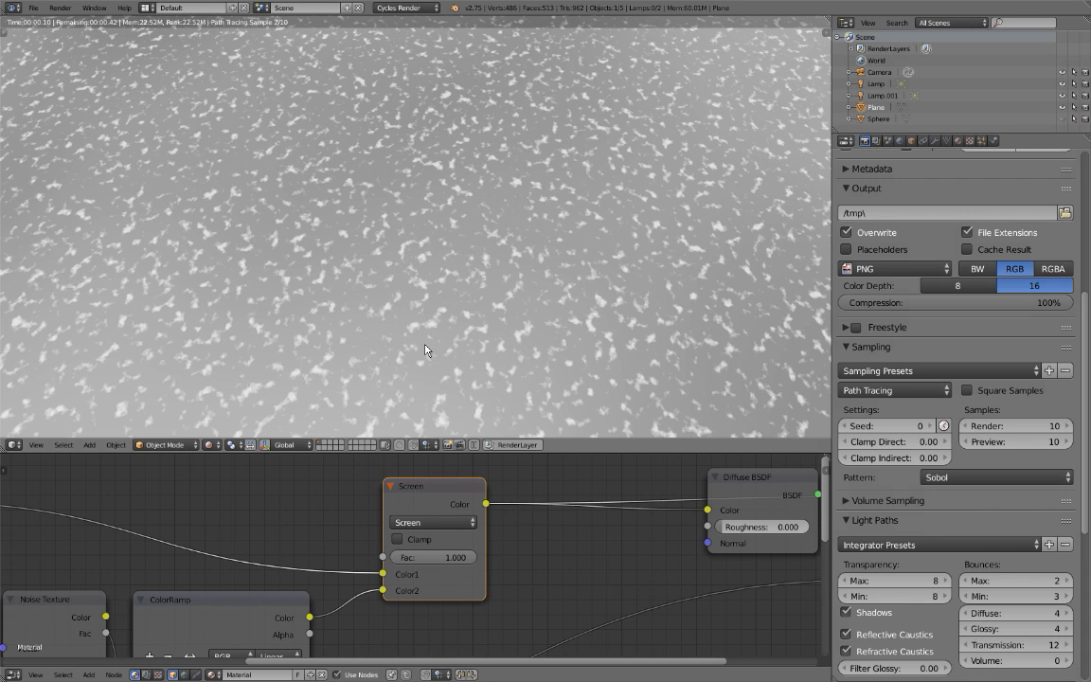
left_click(431, 522)
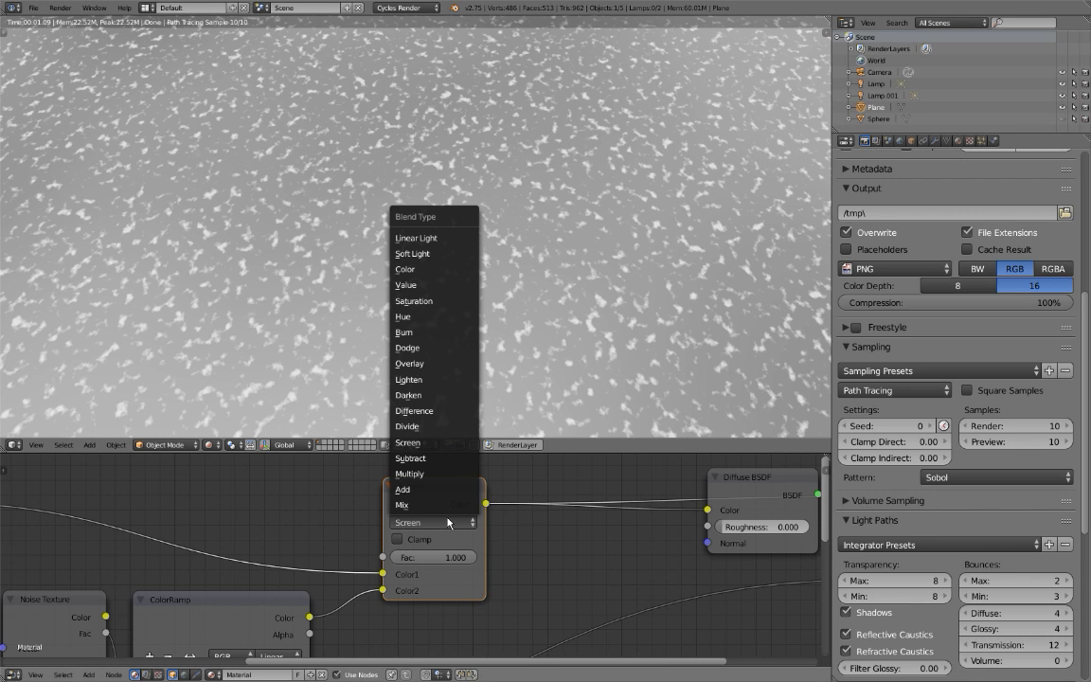
left_click(423, 380)
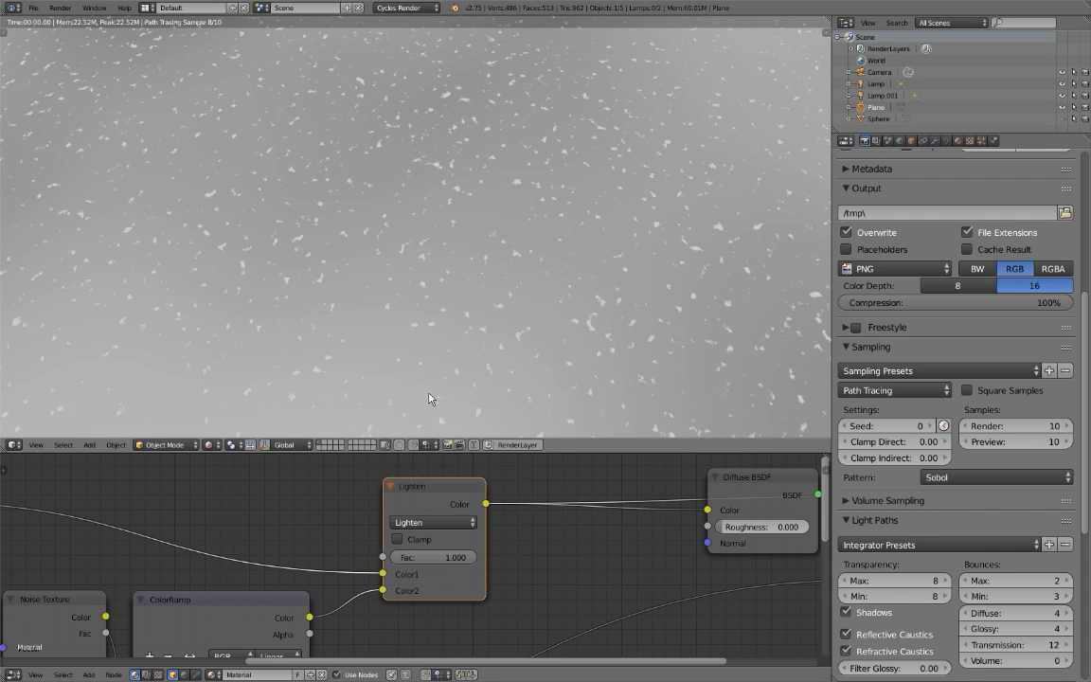
left_click_drag(456, 555, 452, 555)
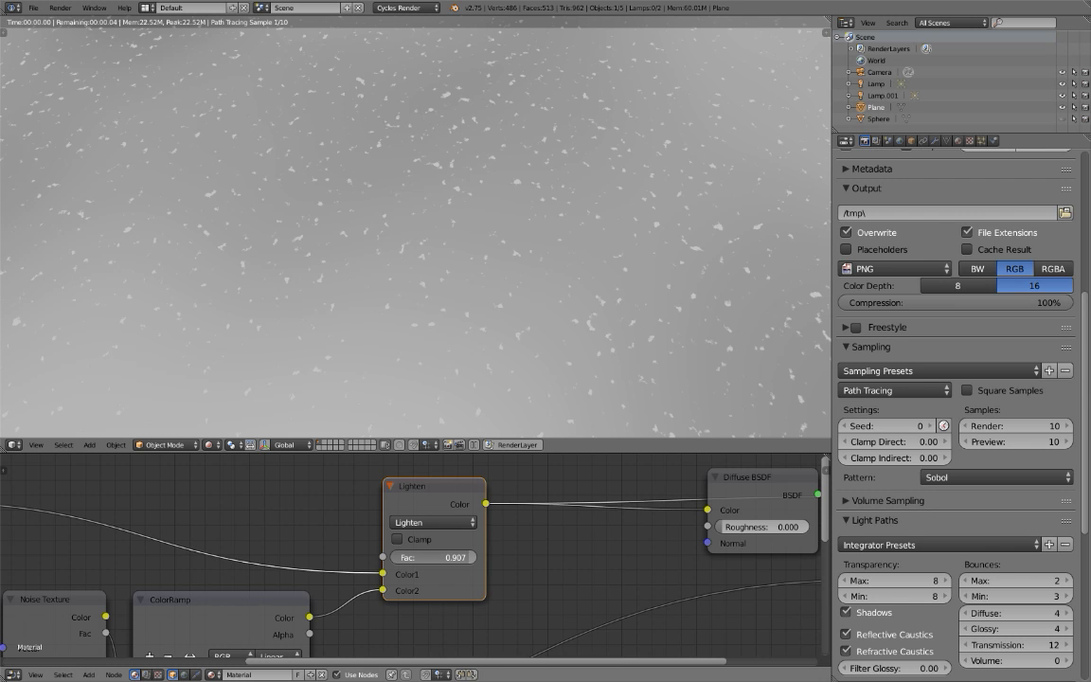
Tint the light stop of the ColorRamp feeding Color2 pale yellow, with hue 0.173 and value 0.800.
middle_click_drag(363, 548, 374, 462)
left_click(263, 595)
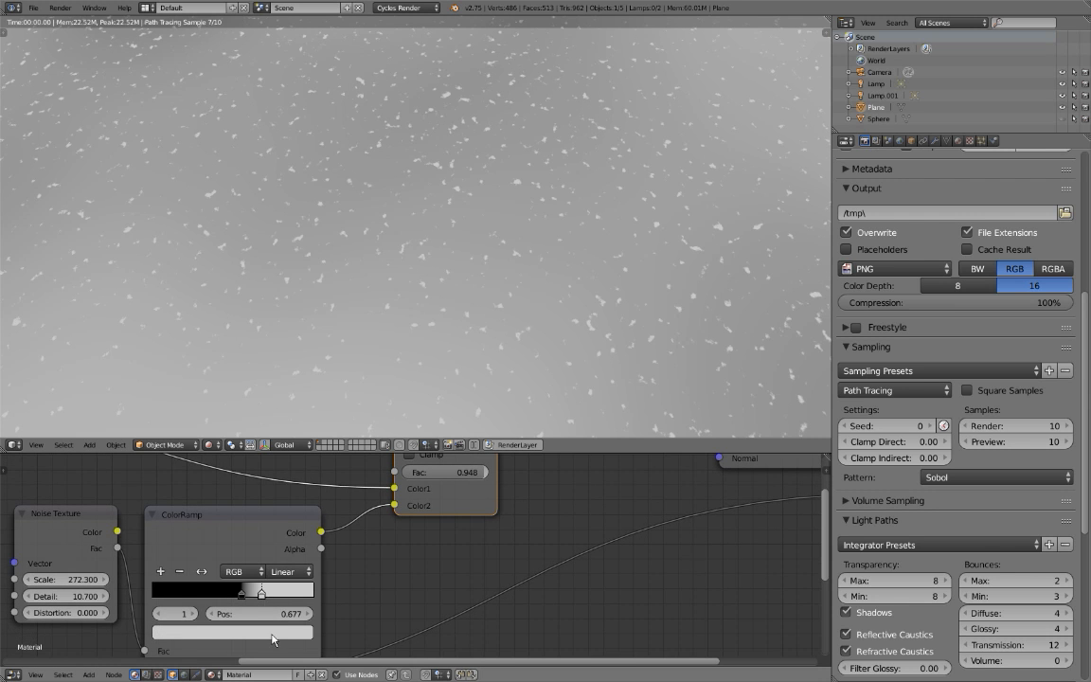
left_click(273, 633)
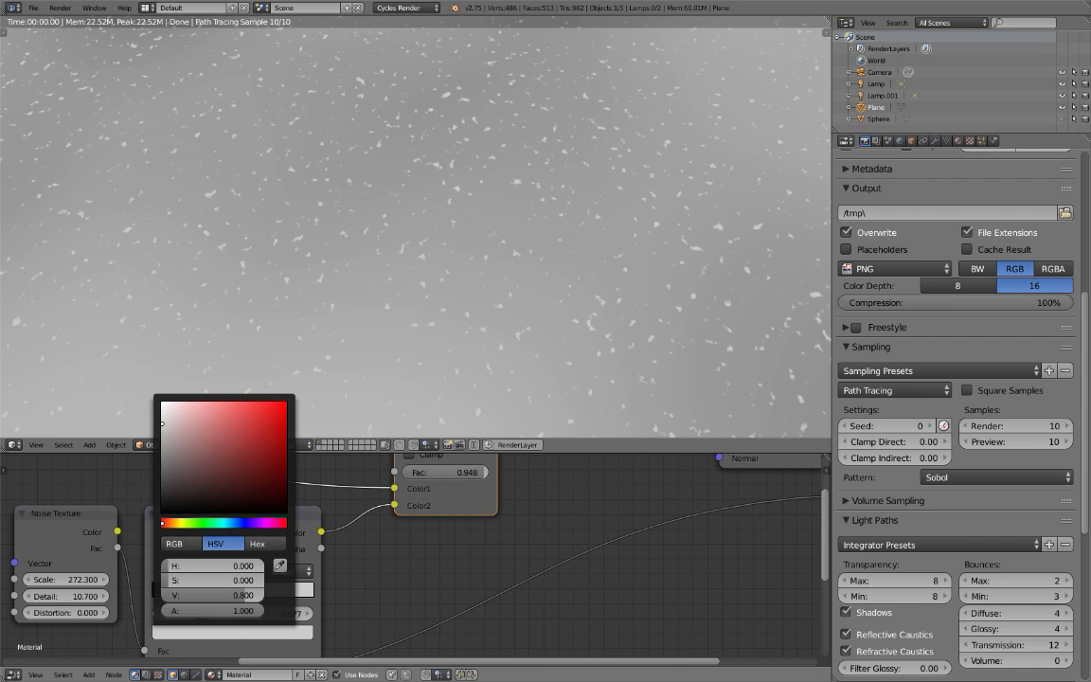
left_click(182, 522)
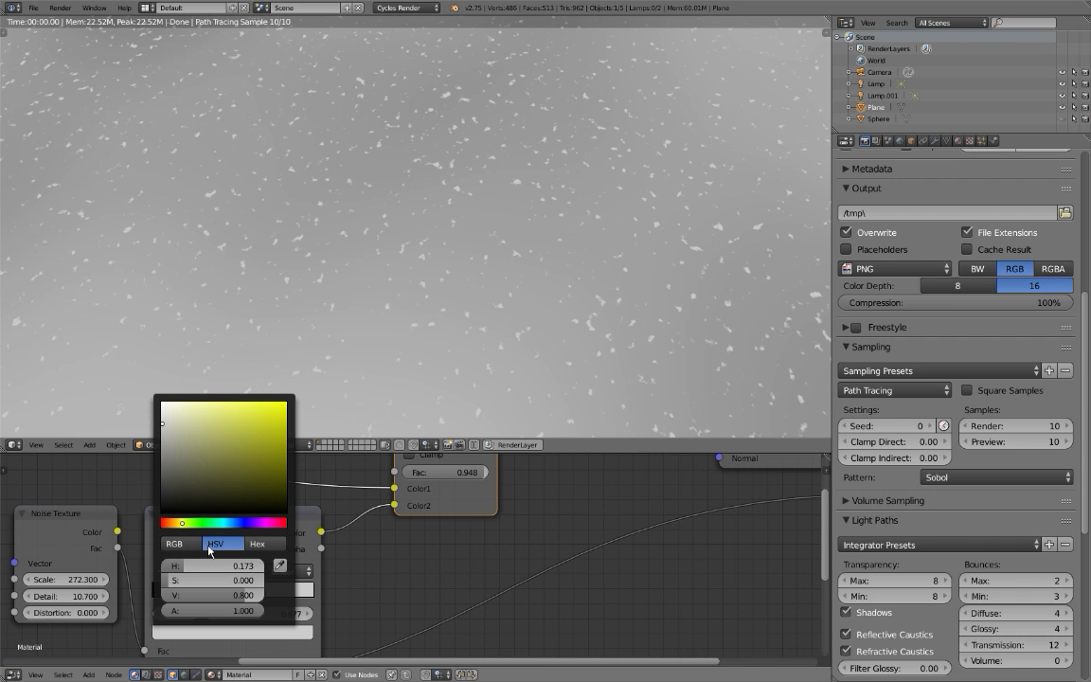
left_click(196, 423)
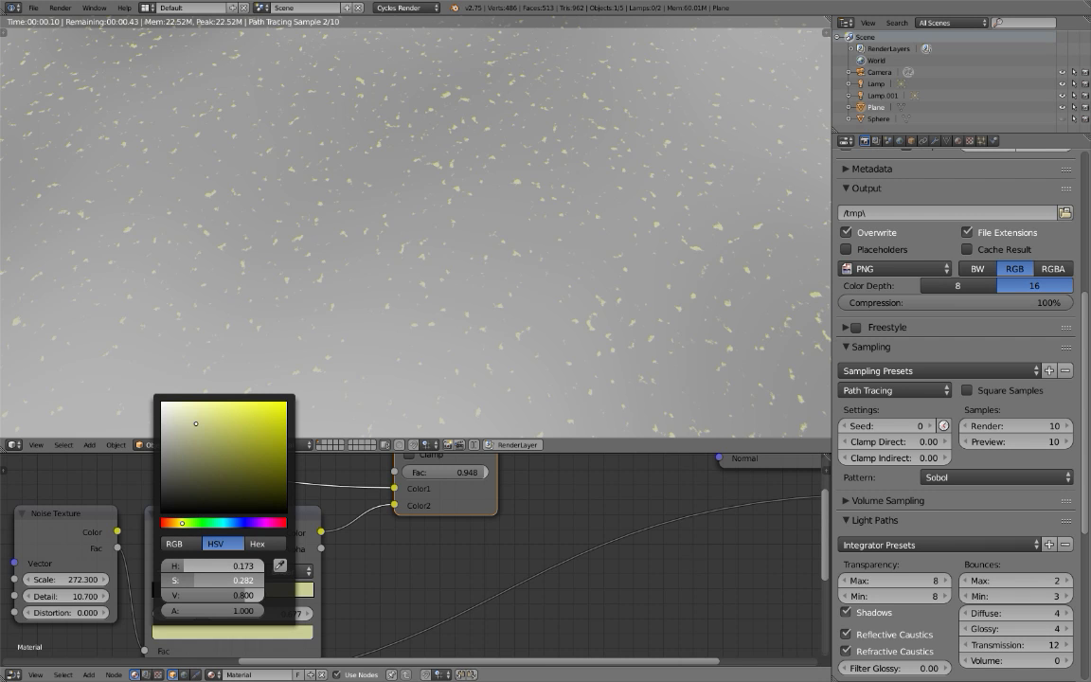
mouse_move(196, 424)
left_mouse_down()
mouse_move(223, 423)
mouse_move(207, 423)
left_mouse_up()
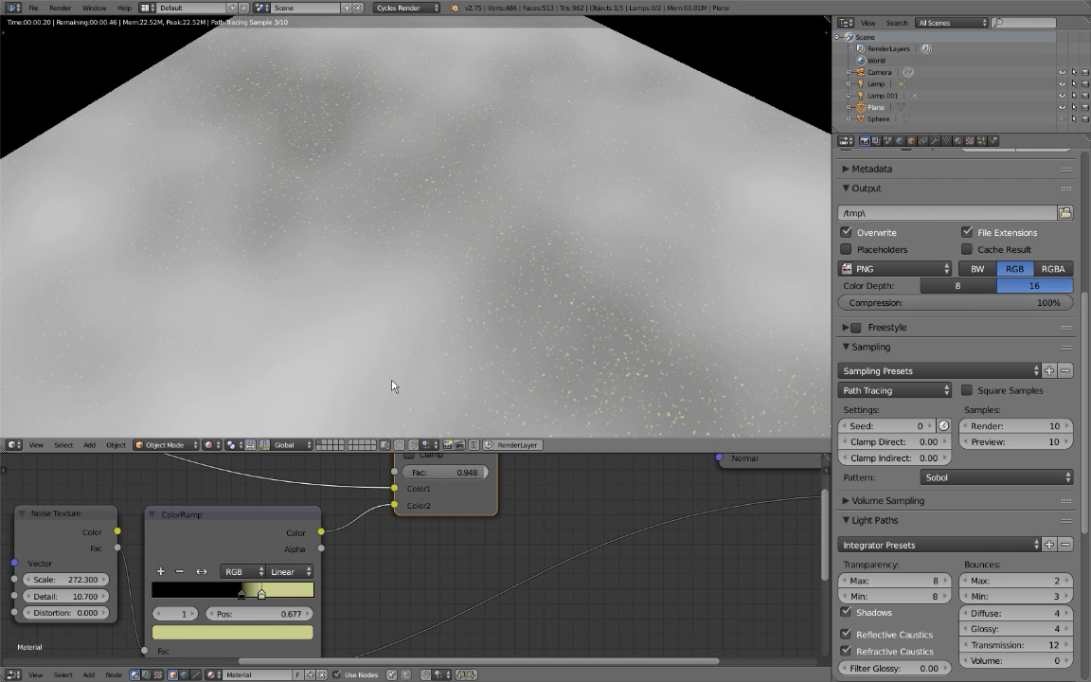
Preview the Diffuse BSDF's output and examine the speckled material on the plane up close.
middle_click_drag(651, 554, 298, 505)
middle_click_drag(549, 519, 663, 603)
scroll(664, 604, "down", 4)
scroll(663, 599, "down", 1)
middle_click_drag(618, 552, 615, 573)
left_click(479, 498, "ctrl+shift")
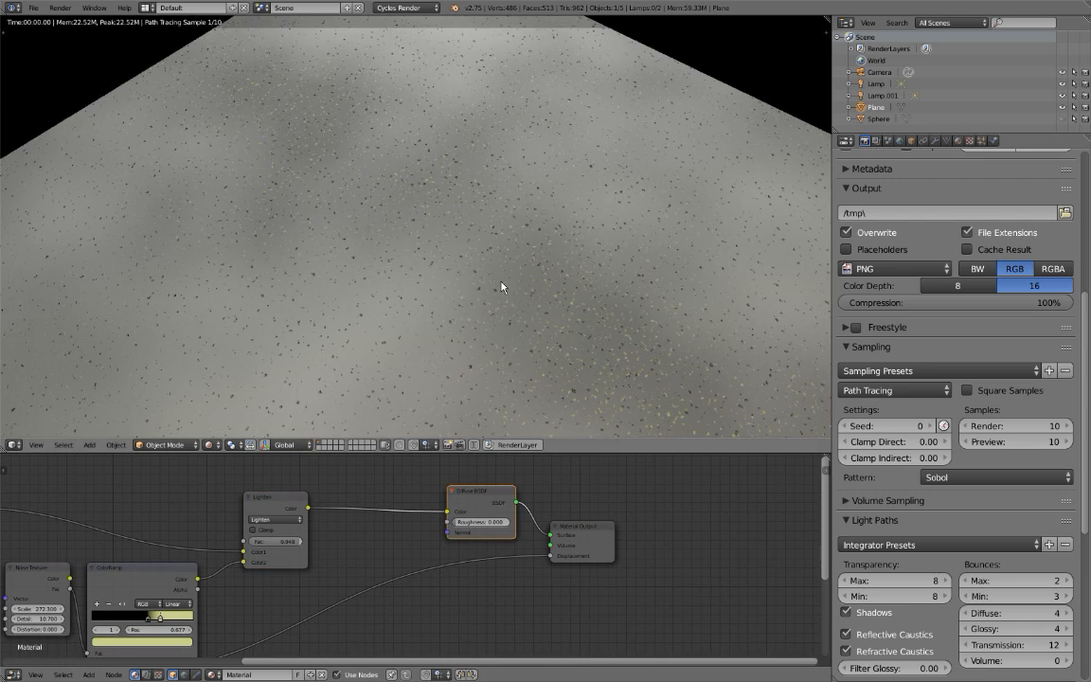
scroll(499, 287, "down", 3)
scroll(501, 287, "up", 2)
scroll(442, 366, "up", 2)
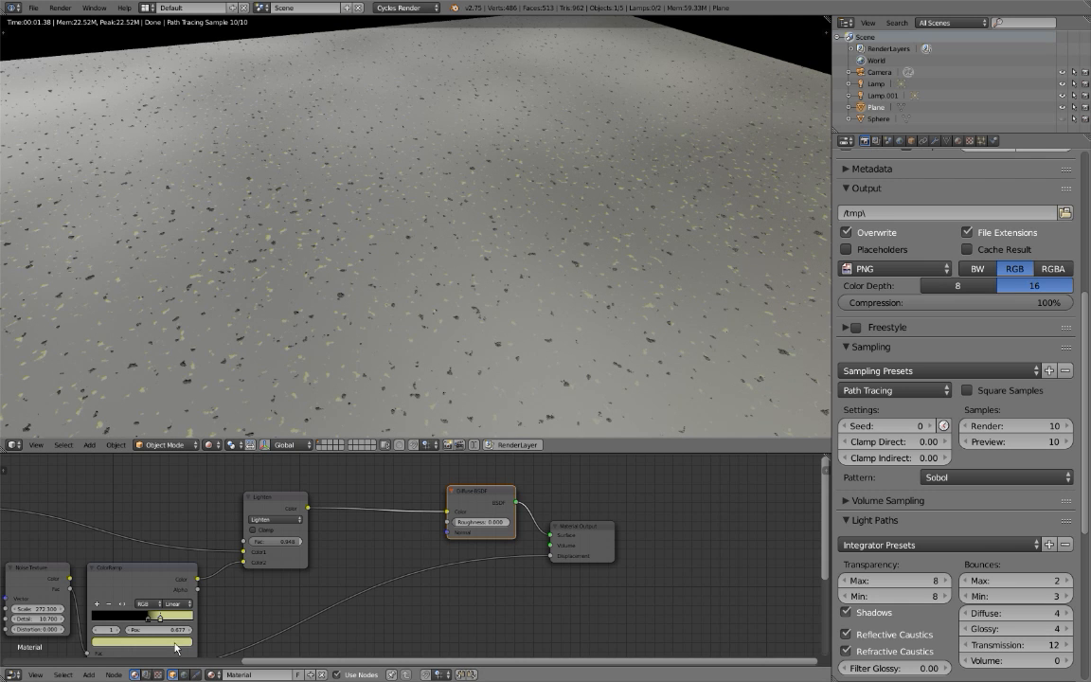
Soften the ColorRamp's yellow stop to a cream tone with hue 0.130 and saturation 0.070.
left_click(176, 643)
mouse_move(129, 609)
left_mouse_down()
mouse_move(131, 599)
mouse_move(107, 609)
left_mouse_up()
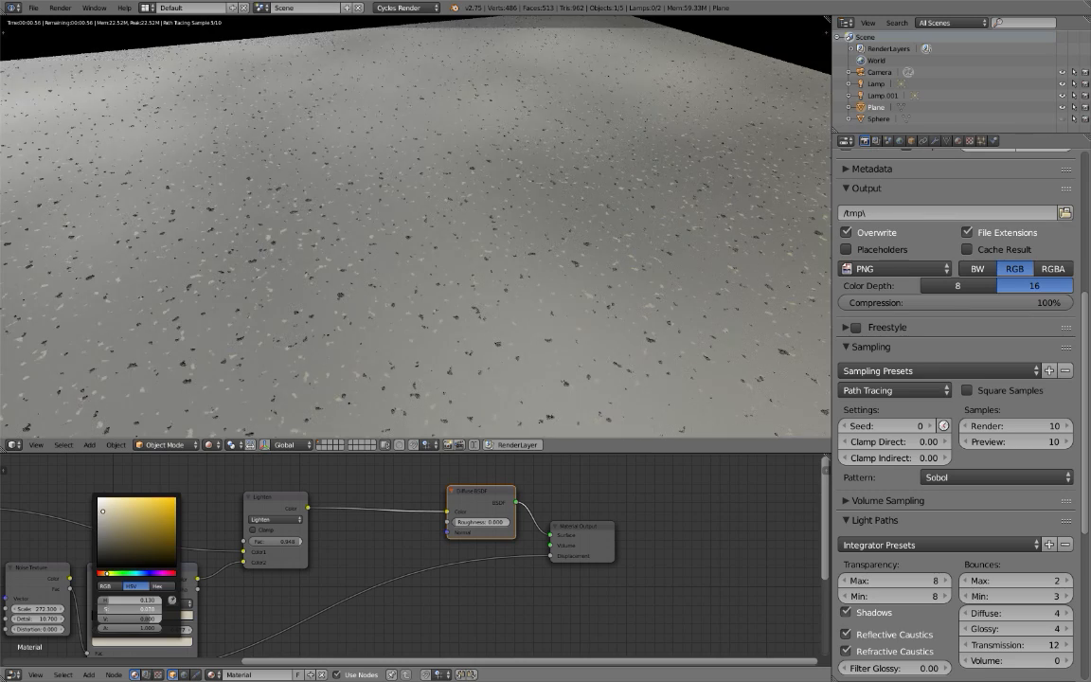
middle_click_drag(389, 298, 413, 311)
scroll(412, 311, "up", 2)
Duplicate the displacement Noise Texture (Scale 202.100) together with its ColorRamp and place the copies beside the originals.
middle_click_drag(408, 519, 504, 457)
middle_click_drag(320, 608, 427, 529)
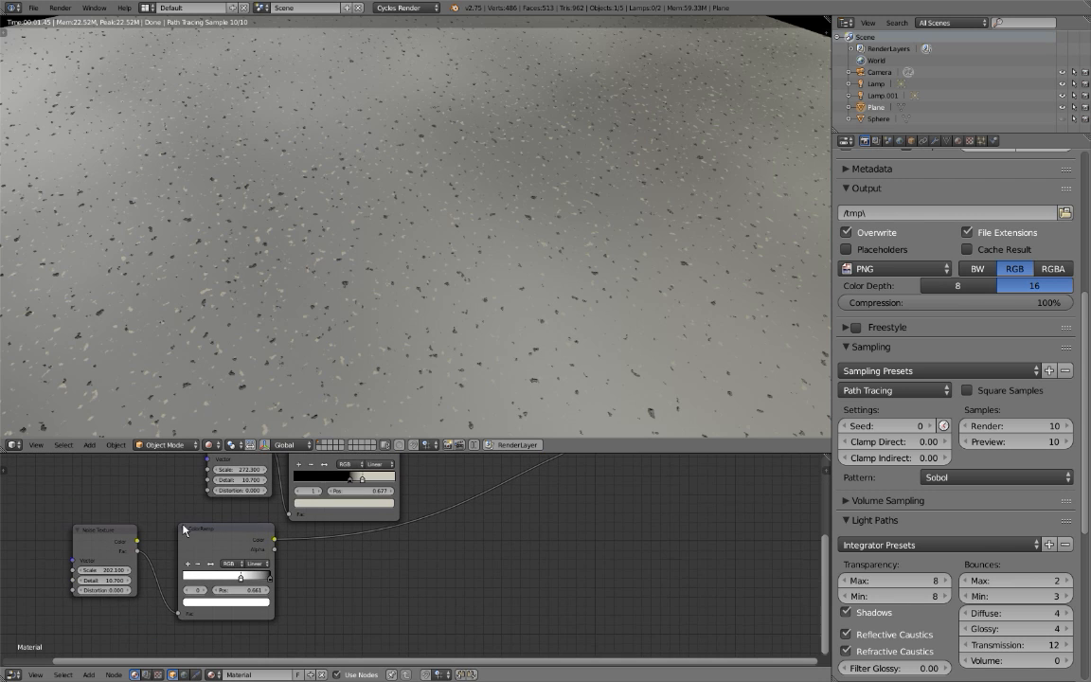
middle_click_drag(220, 548, 211, 561)
left_click_drag(210, 561, 190, 580)
key("a")
key("b")
left_click_drag(81, 530, 173, 619)
key("shift+d")
left_click(688, 653)
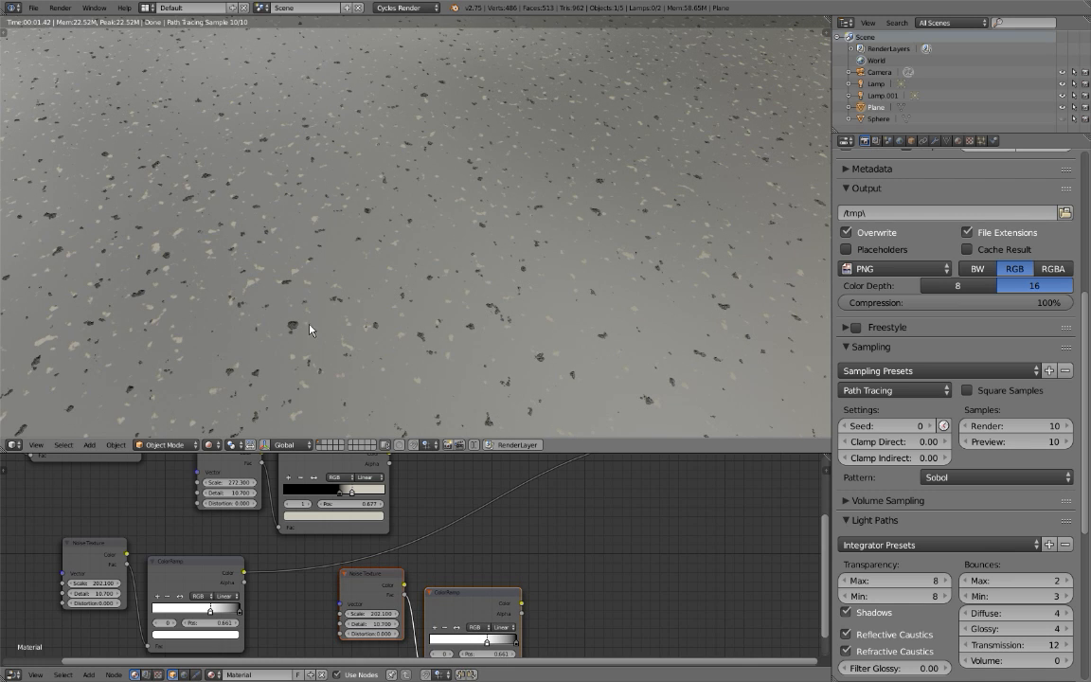
Preview the duplicated ColorRamp and set the duplicated Noise Texture's Scale to 109.800.
scroll(346, 392, "down", 1)
middle_click_drag(439, 494, 411, 476)
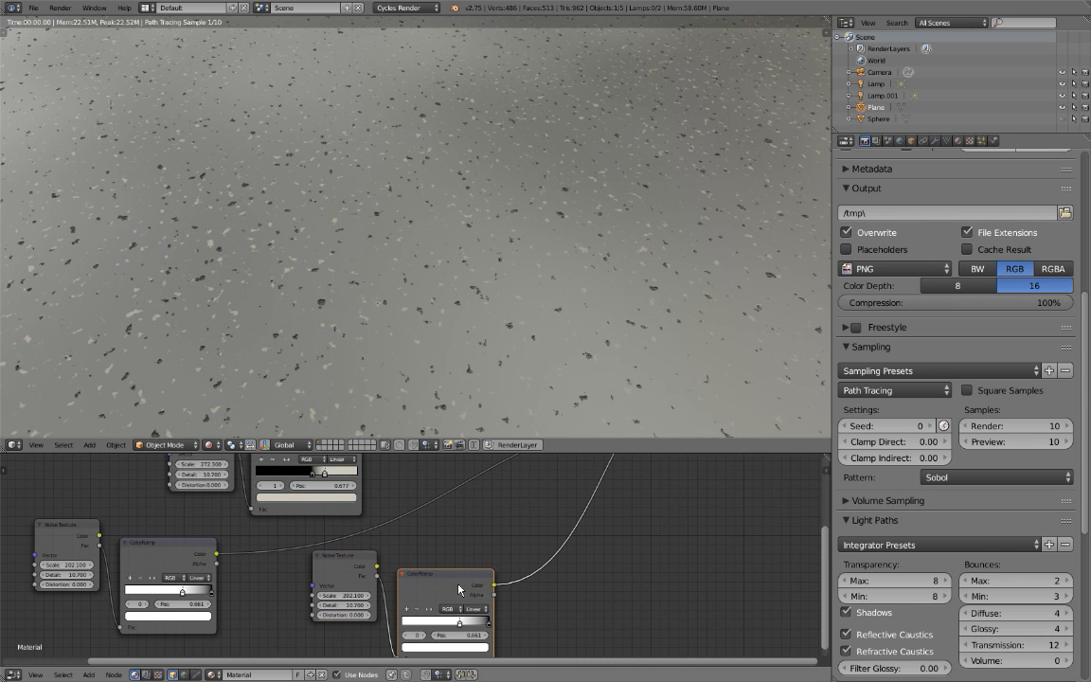
left_click(458, 586, "ctrl+shift")
scroll(408, 578, "down", 1)
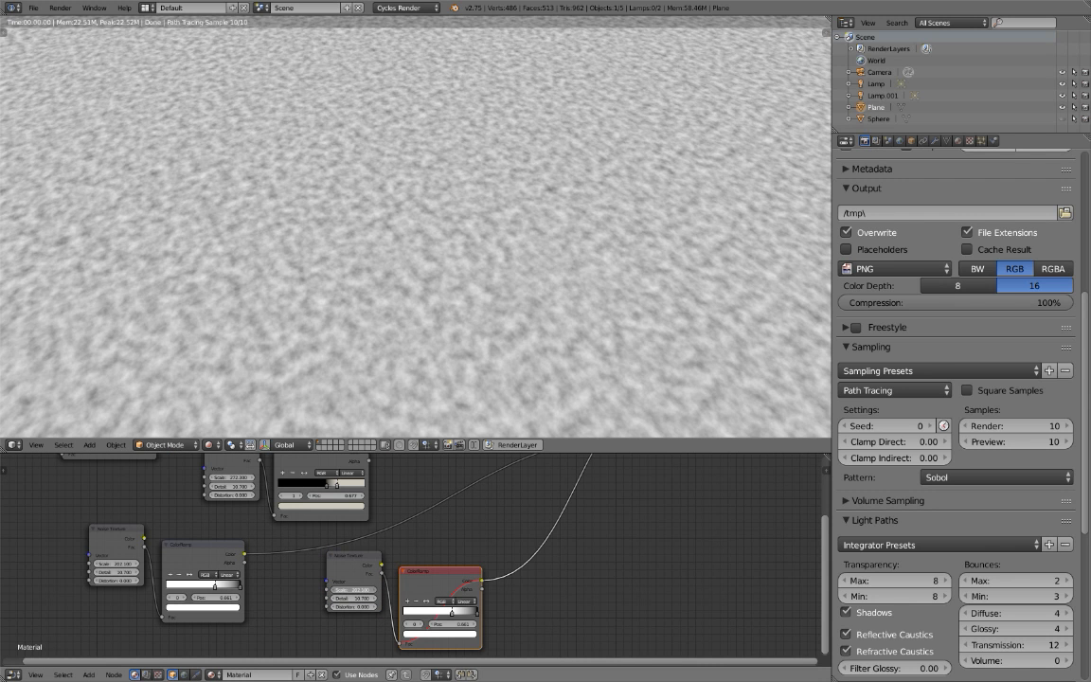
left_click_drag(354, 590, 343, 589)
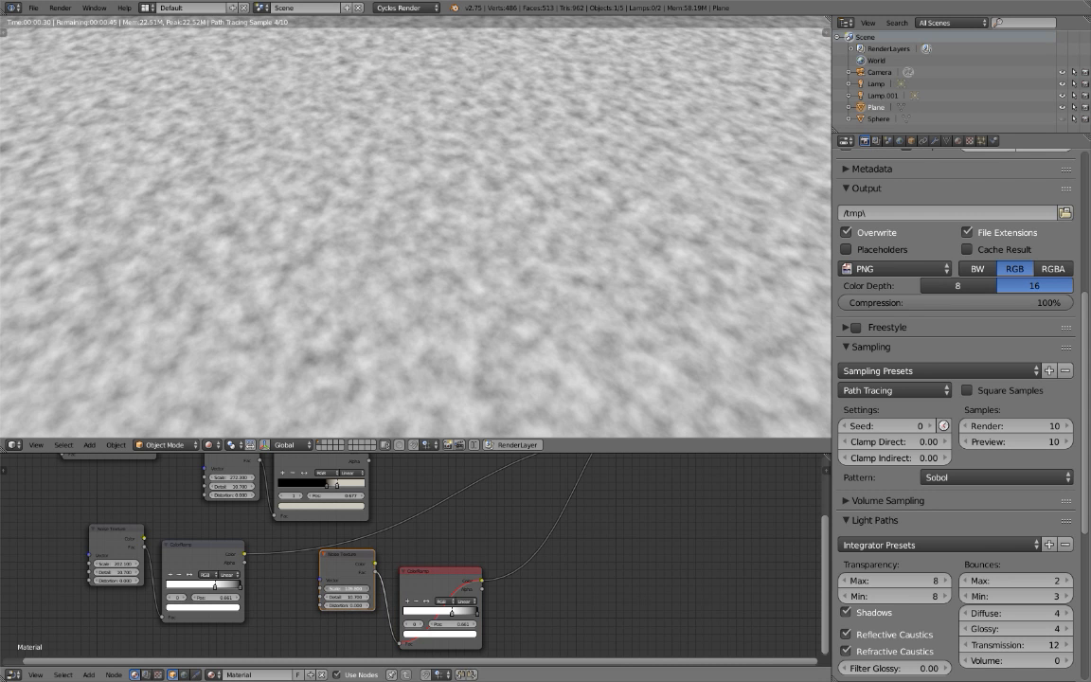
left_click(422, 591)
key("m")
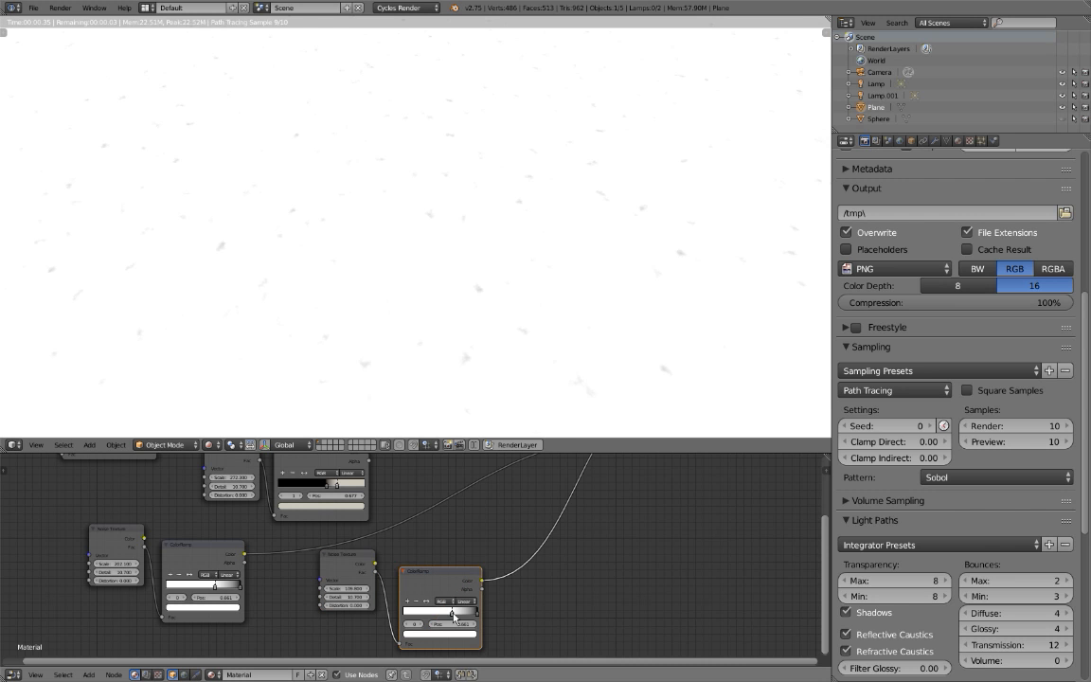
Make the duplicated ColorRamp run from black at 0.149 to white at 0.774, widening the node editor for room.
left_click_drag(442, 617, 483, 618)
left_click_drag(407, 617, 503, 617)
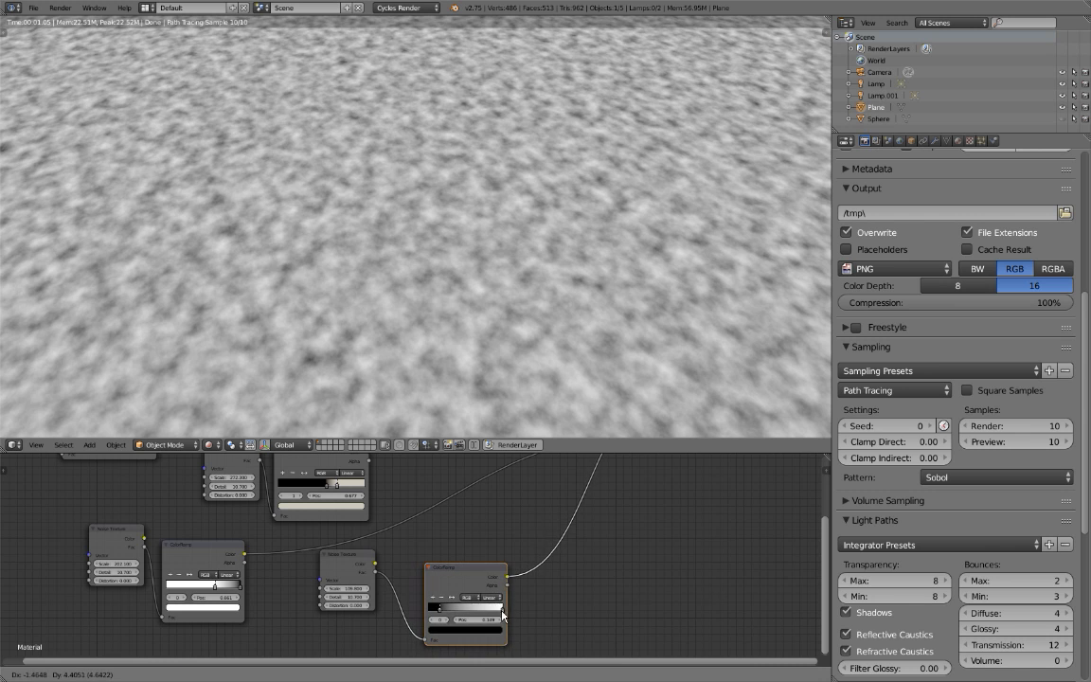
scroll(522, 628, "up", 2)
scroll(522, 627, "up", 2)
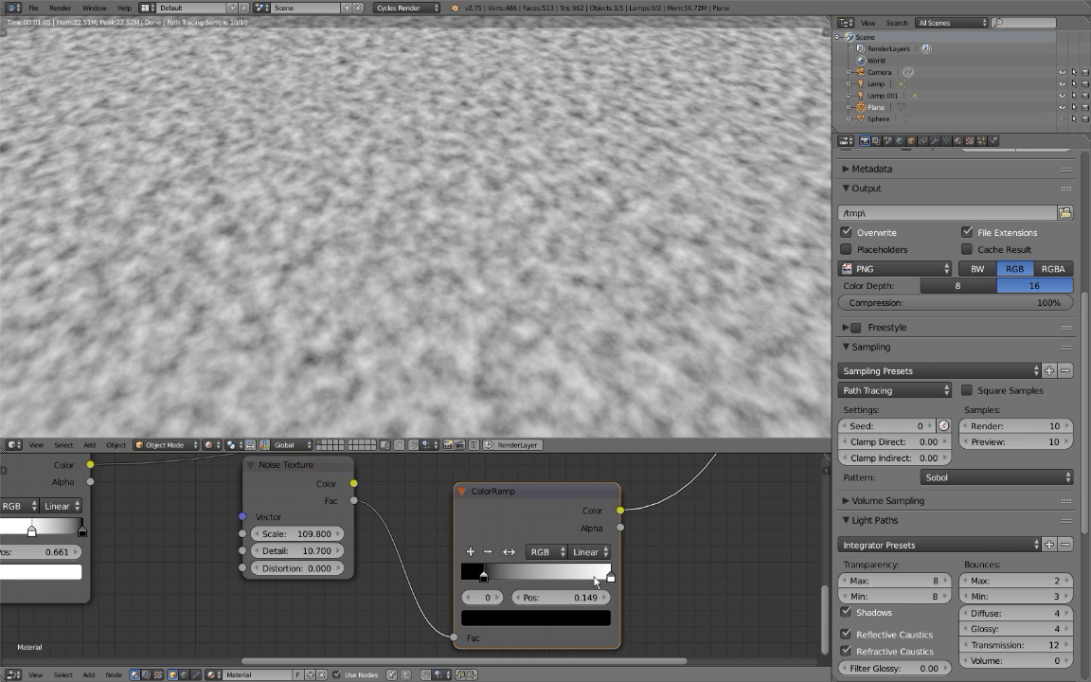
left_click_drag(611, 577, 576, 576)
left_click_drag(830, 503, 975, 511)
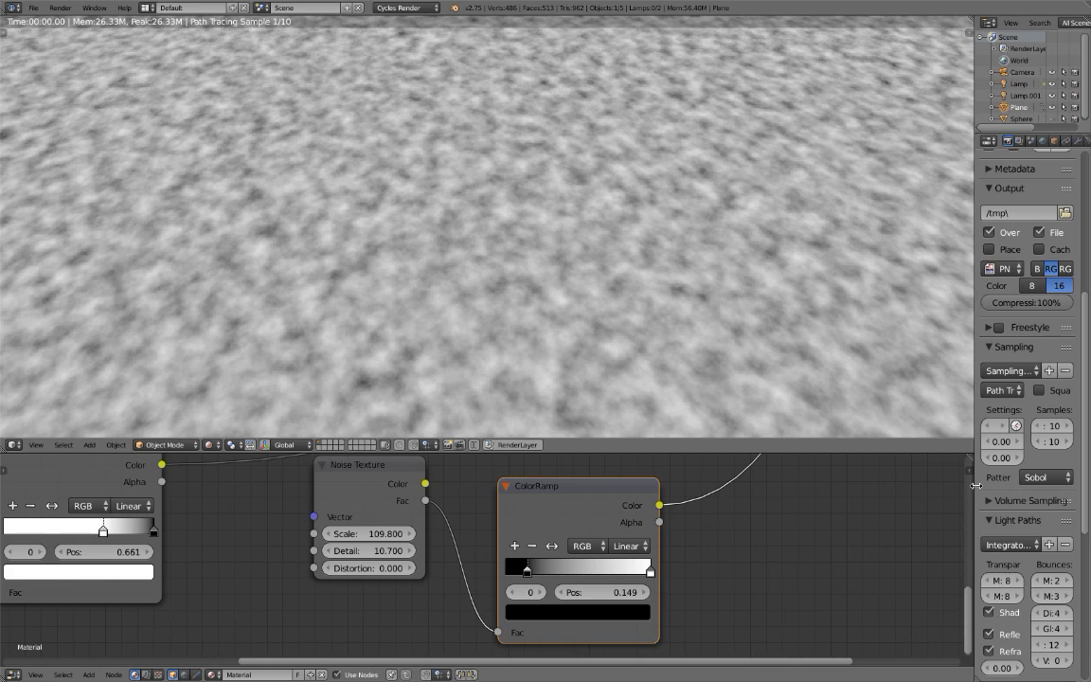
left_click_drag(651, 571, 611, 573)
scroll(566, 495, "down", 2)
Maximize the node editor and arrange the duplicated Noise Texture and ColorRamp beneath the original displacement pair.
middle_click_drag(566, 494, 466, 545)
scroll(481, 551, "down", 5)
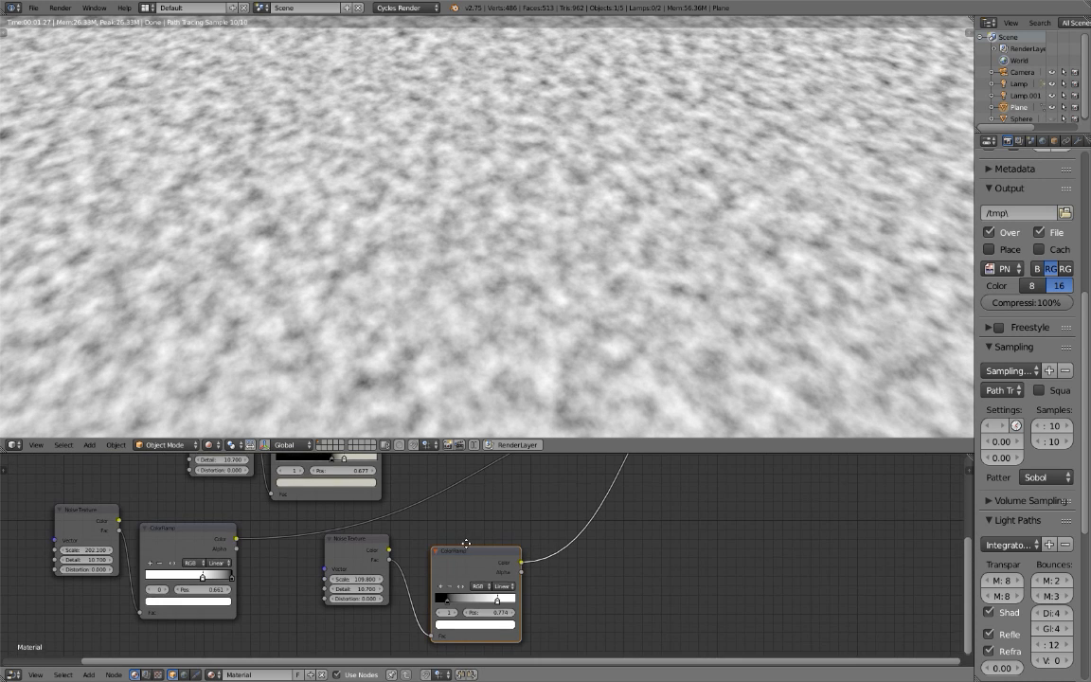
key("ctrl+space")
left_click_drag(577, 60, 105, 182)
left_click_drag(306, 258, 291, 113)
left_click_drag(286, 243, 43, 373)
key("g")
left_click(134, 315)
key("a")
key("b")
left_click_drag(532, 325, 400, 414)
key("g")
left_click(189, 474)
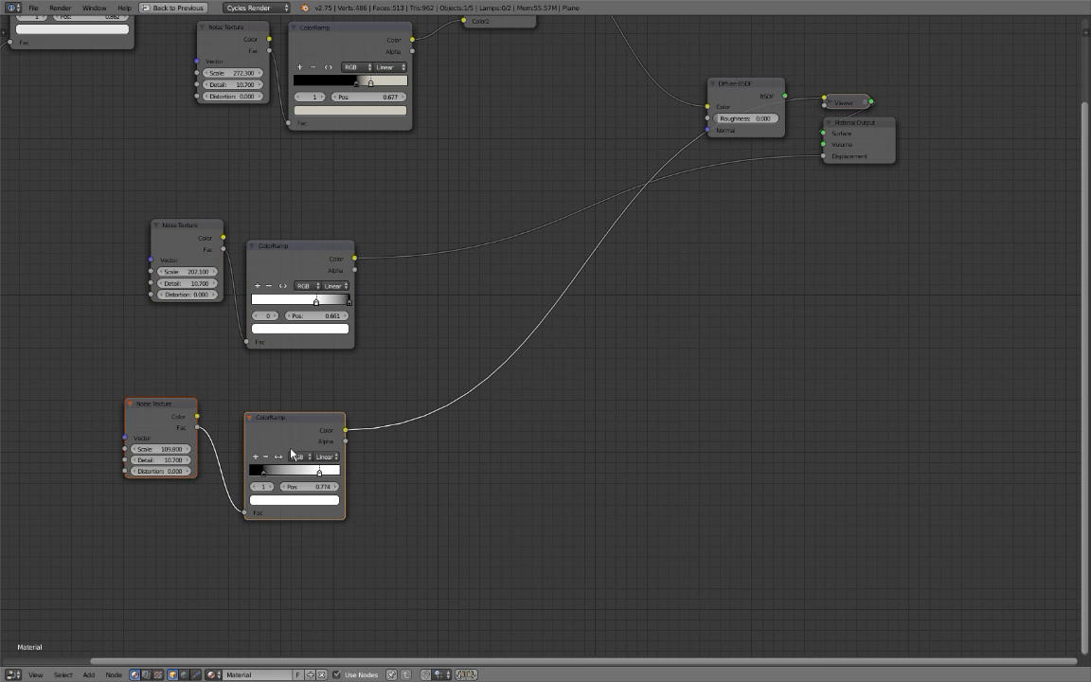
Combine the two displacement ColorRamps with a Mix node set to Multiply at Fac 0.500, and restore the split layout.
scroll(469, 395, "up", 4)
left_click(386, 387)
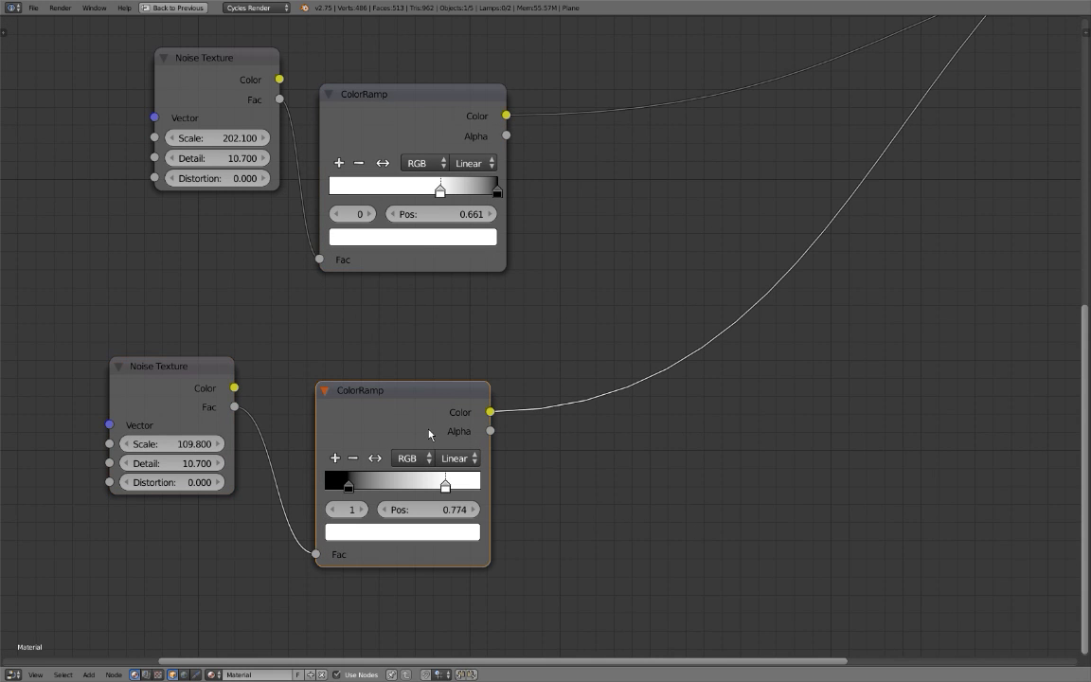
middle_click_drag(410, 139, 342, 168)
left_click(342, 162, "shift")
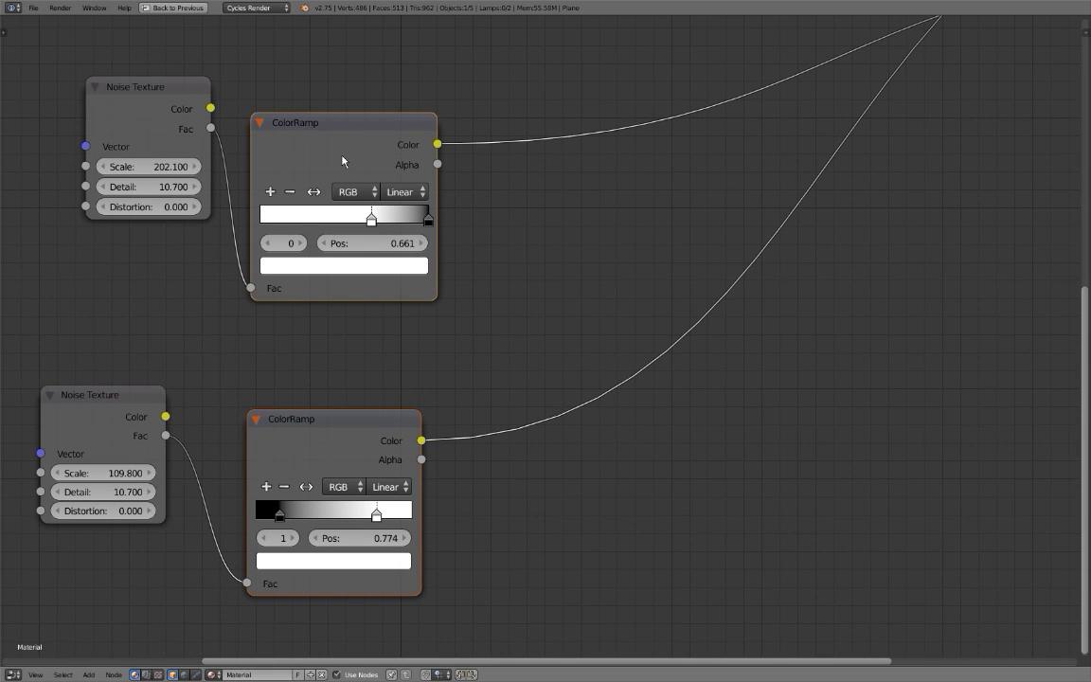
key("ctrl+0")
left_click(489, 314)
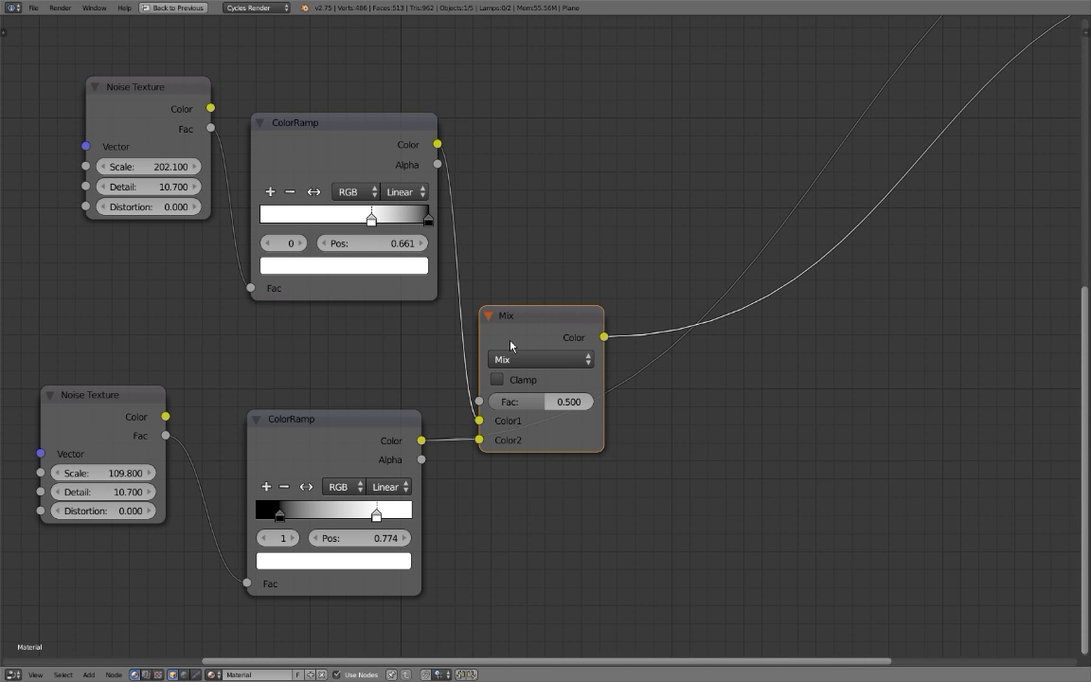
left_click(536, 360)
left_click(514, 304)
key("ctrl+space")
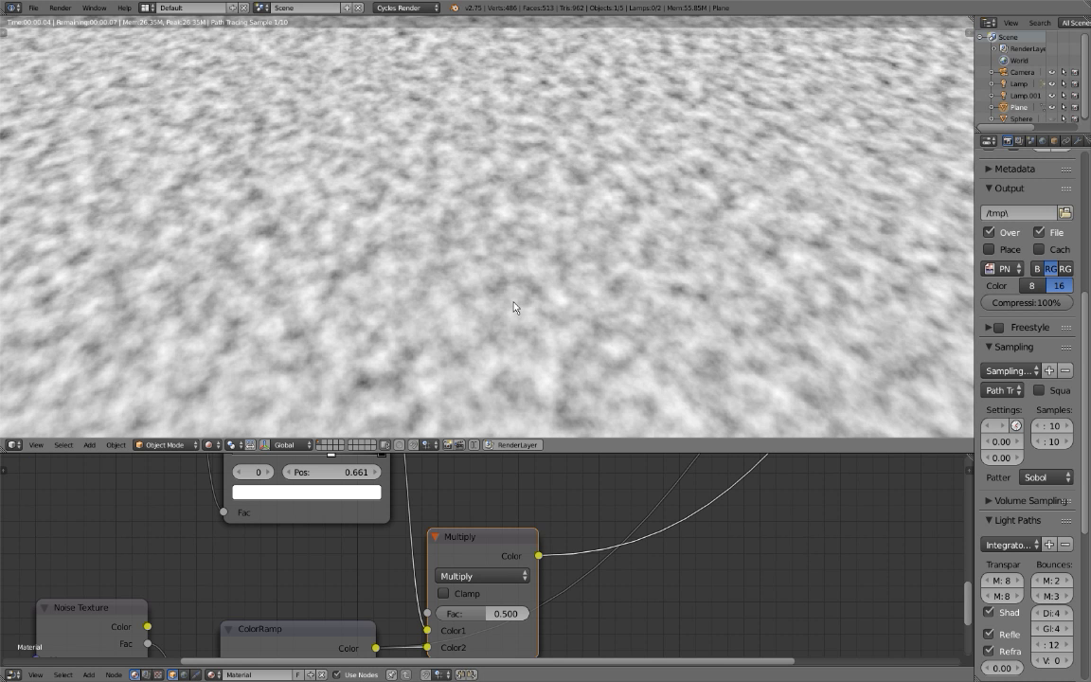
Preview the Multiply node's combined noise on the plane.
scroll(515, 481, "down", 3)
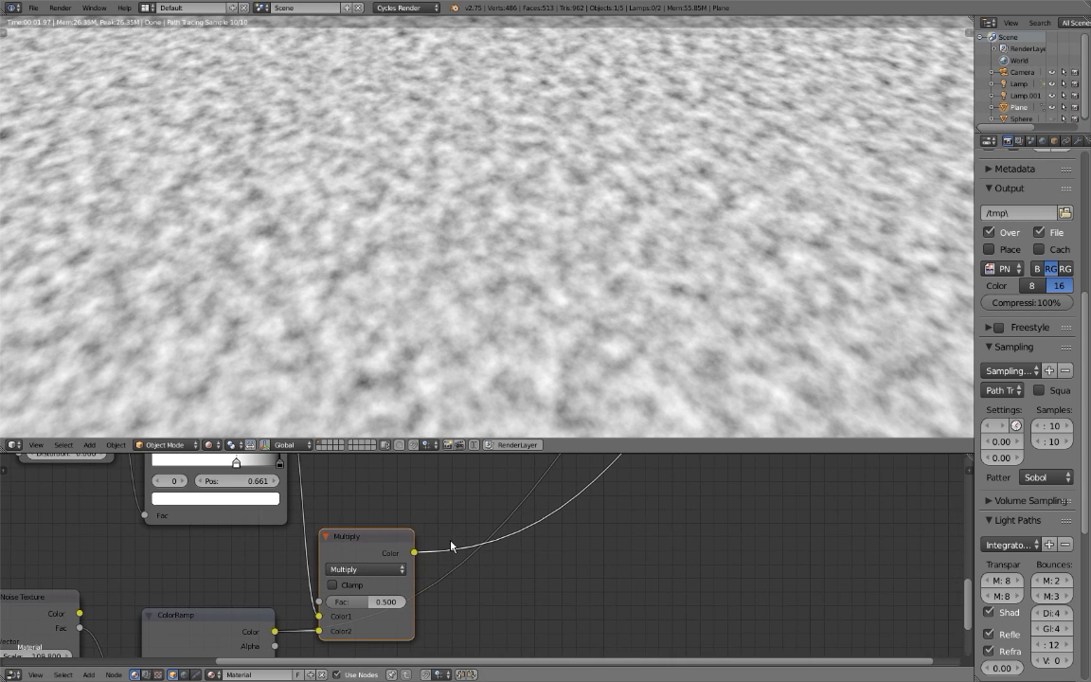
middle_click_drag(568, 531, 415, 615)
scroll(415, 615, "down", 7)
left_click(349, 599, "ctrl+shift")
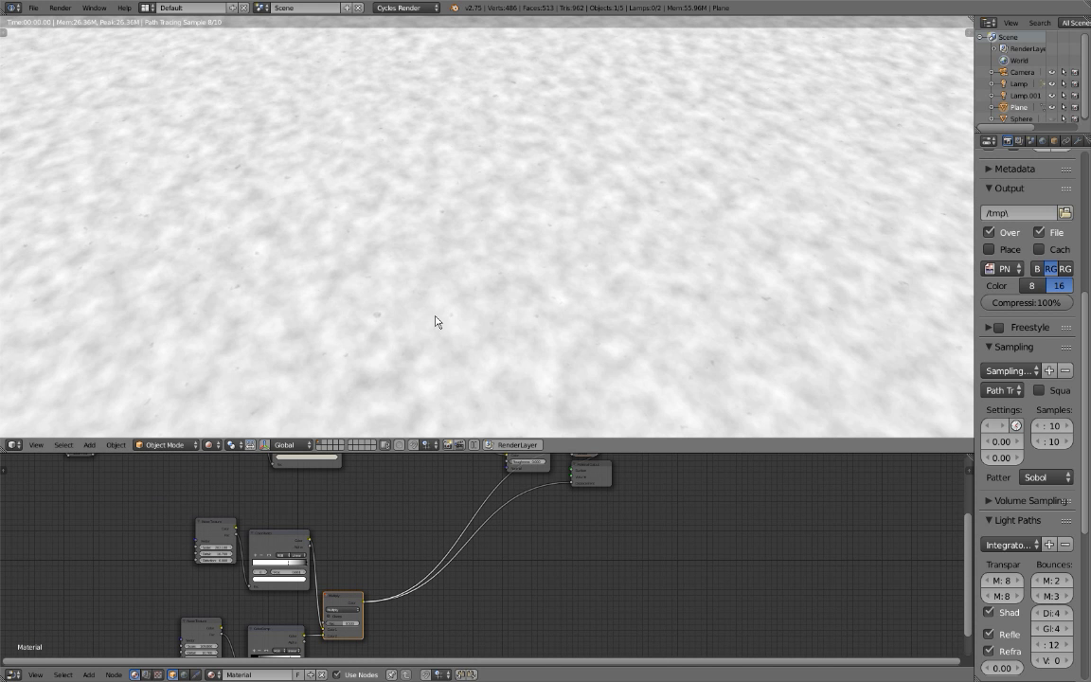
scroll(455, 307, "down", 2)
middle_click_drag(379, 574, 392, 523)
Tighten the lower ColorRamp's contrast by moving its black stop inward and its white stop to 0.568.
scroll(362, 574, "up", 2)
scroll(407, 534, "up", 7)
middle_click_drag(306, 606, 445, 512)
middle_click_drag(331, 543, 388, 552)
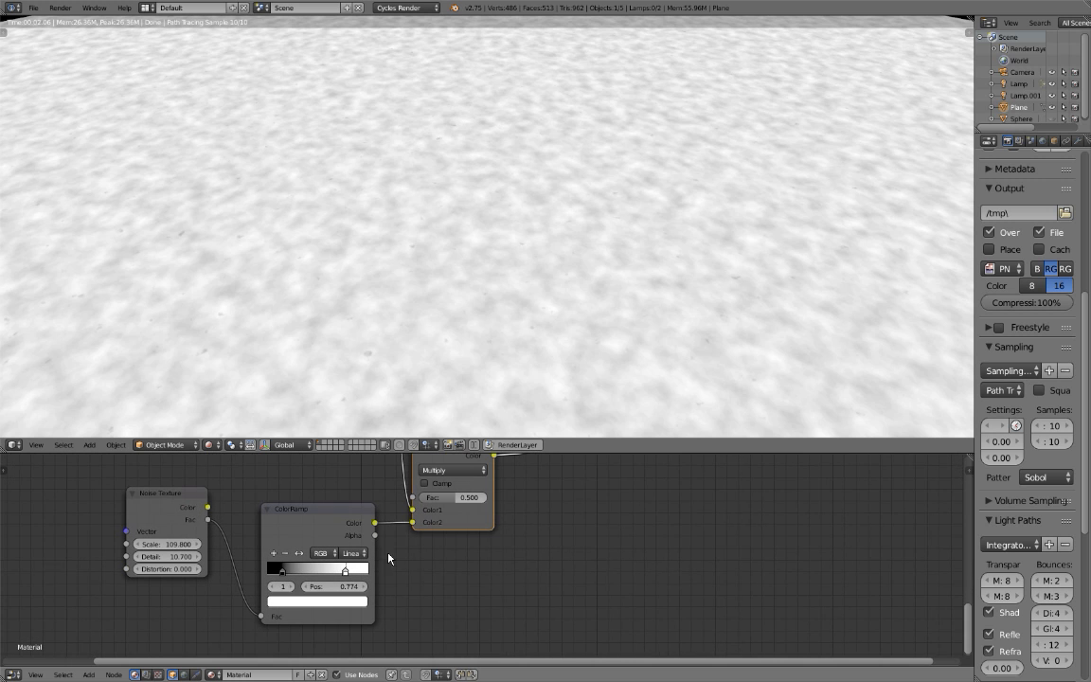
left_click(283, 572)
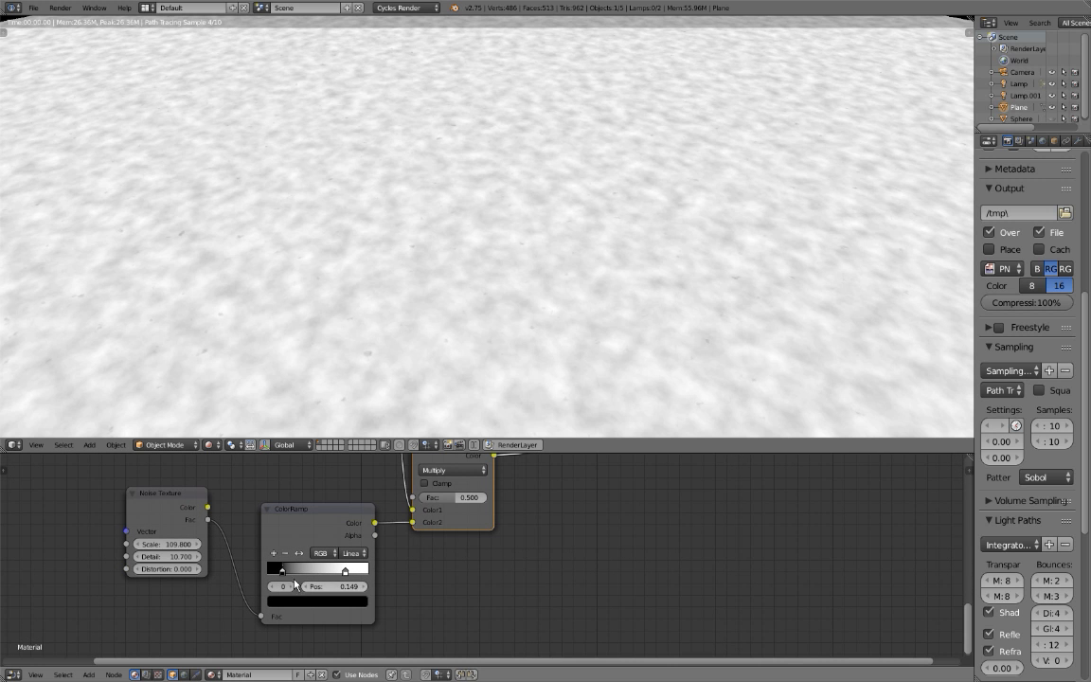
left_click_drag(283, 574, 324, 577)
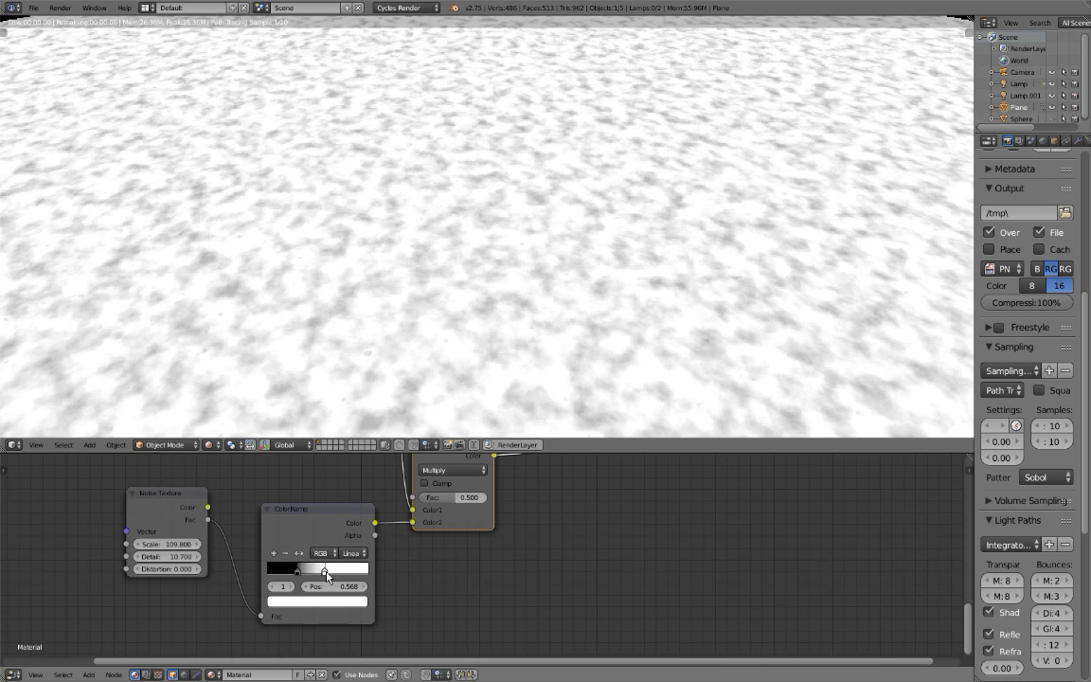
Switch the preview back to the Diffuse BSDF and inspect the displaced surface of the plane.
scroll(471, 565, "down", 1)
middle_click_drag(595, 482, 462, 550)
middle_click_drag(632, 465, 496, 623)
scroll(427, 550, "down", 1)
scroll(449, 515, "down", 3)
left_click(506, 520, "ctrl+shift")
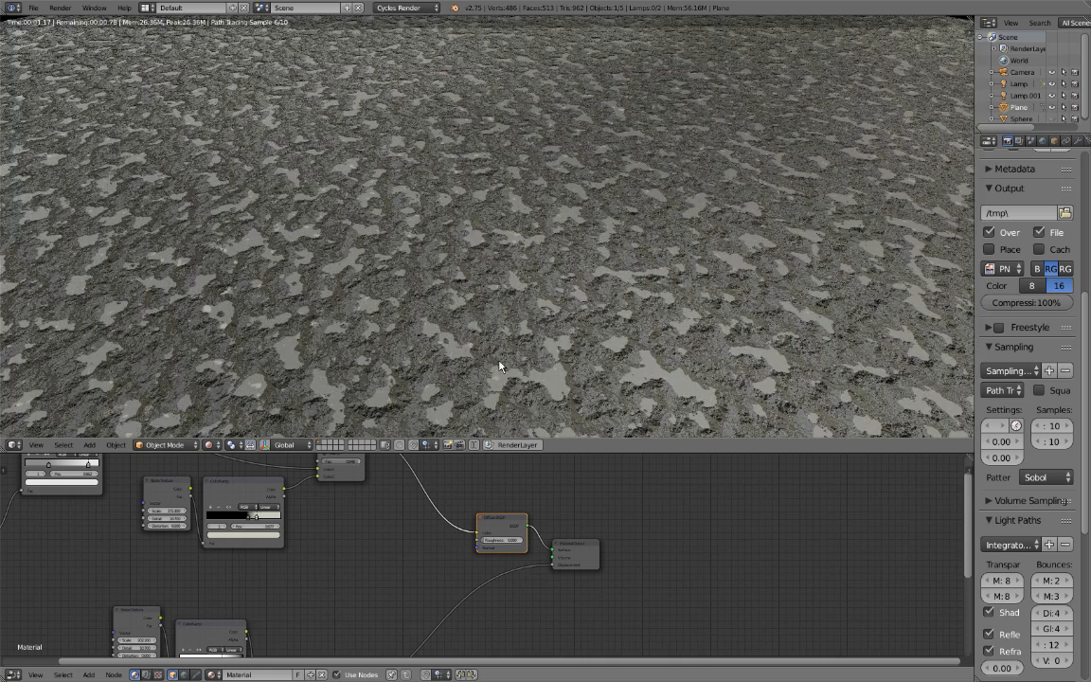
scroll(496, 345, "down", 2)
scroll(480, 362, "up", 2)
middle_click_drag(480, 365, 366, 371)
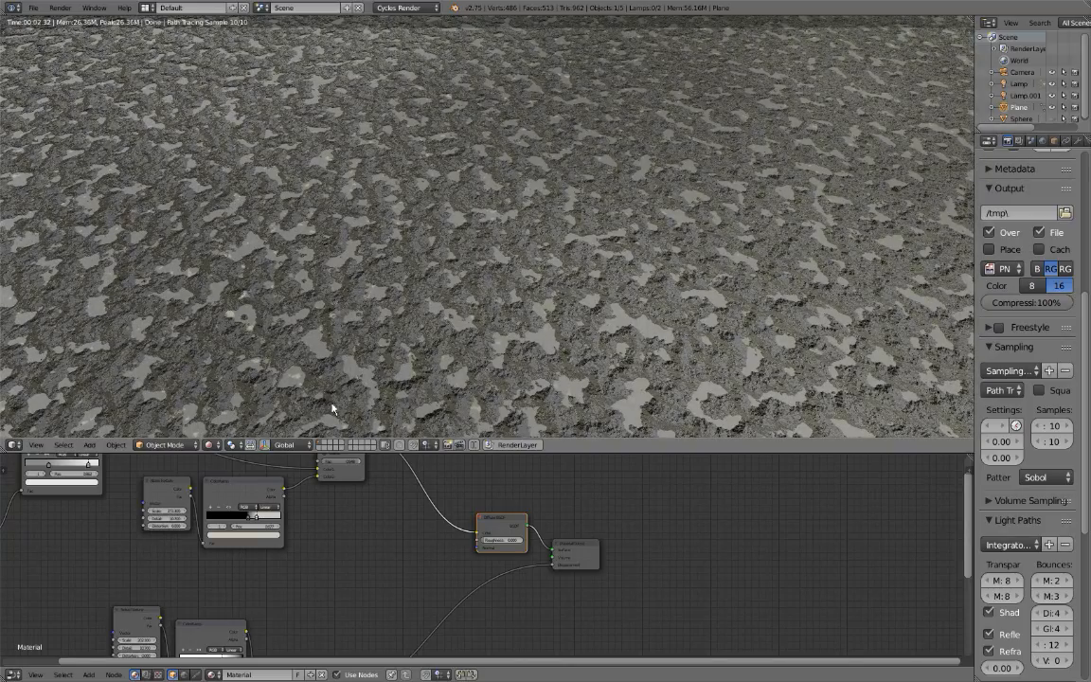
Insert a ColorRamp on the link between the displacement Multiply node and the Material Output's Displacement input.
middle_click_drag(454, 545, 478, 524)
scroll(483, 396, "up", 1)
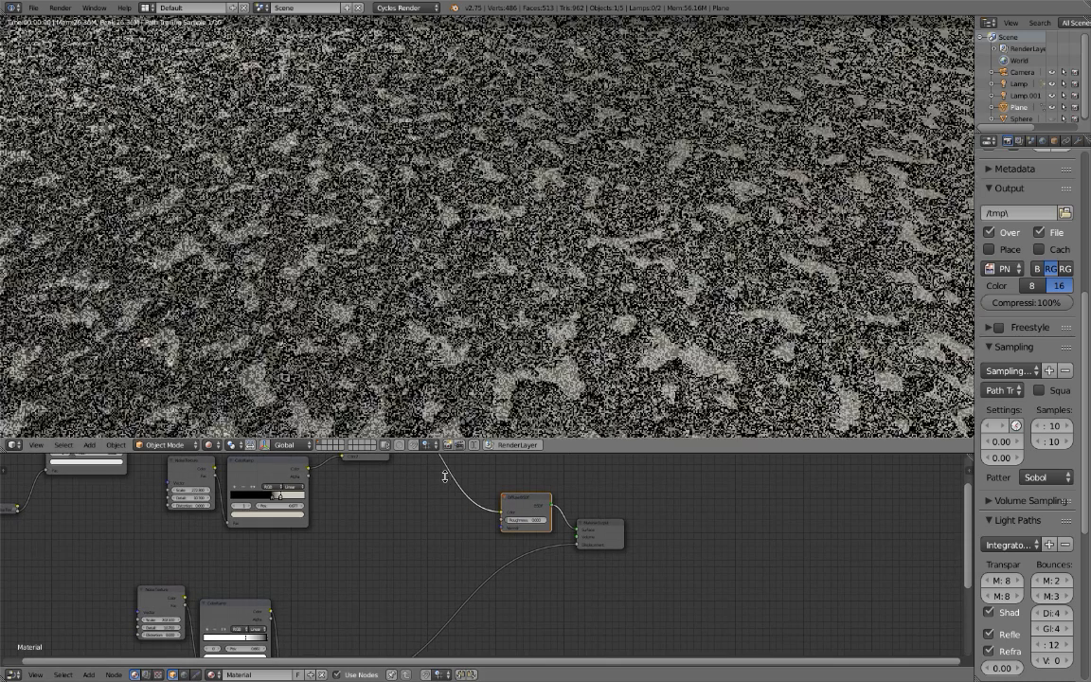
middle_click_drag(388, 562, 475, 459)
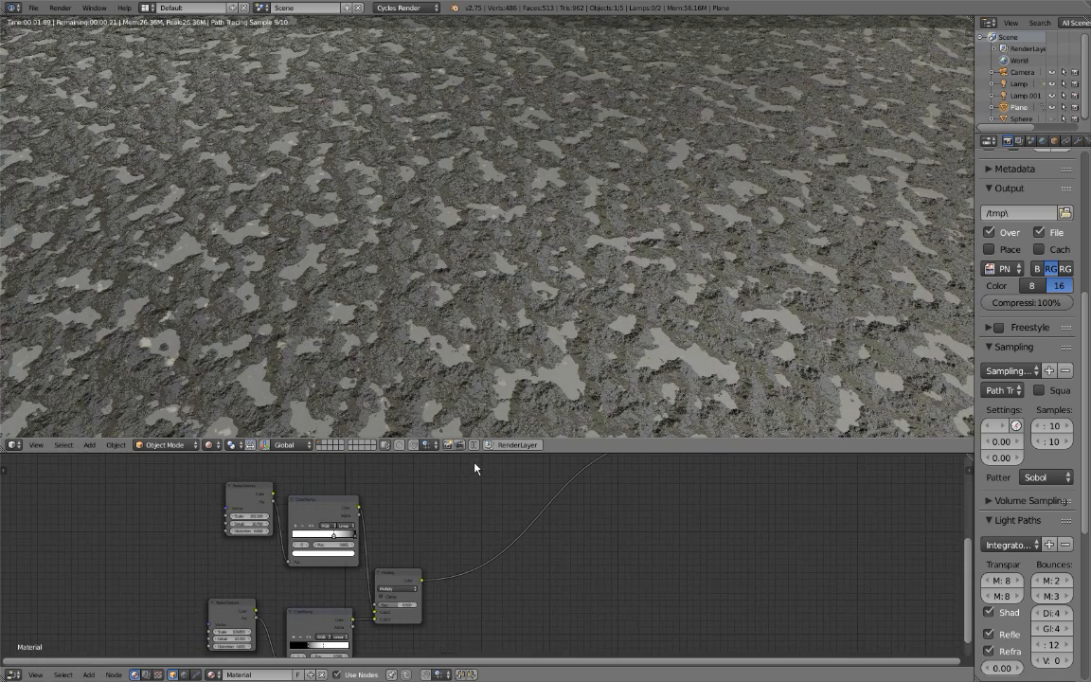
middle_click_drag(442, 539, 424, 539)
key("shift+a")
mouse_move(445, 533)
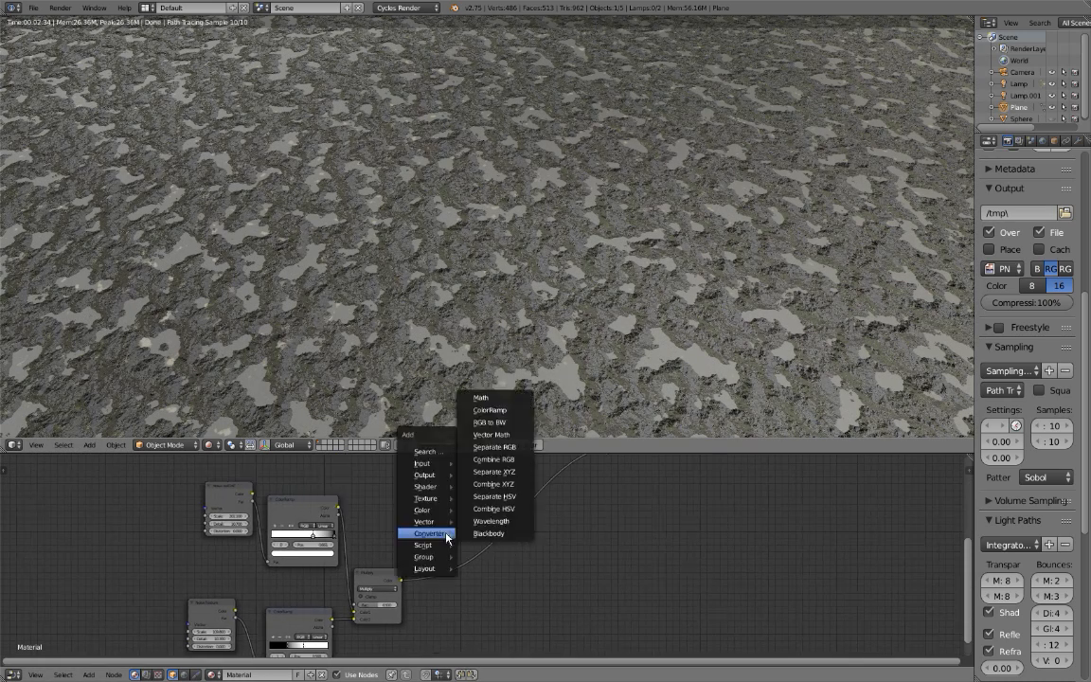
left_click(499, 407)
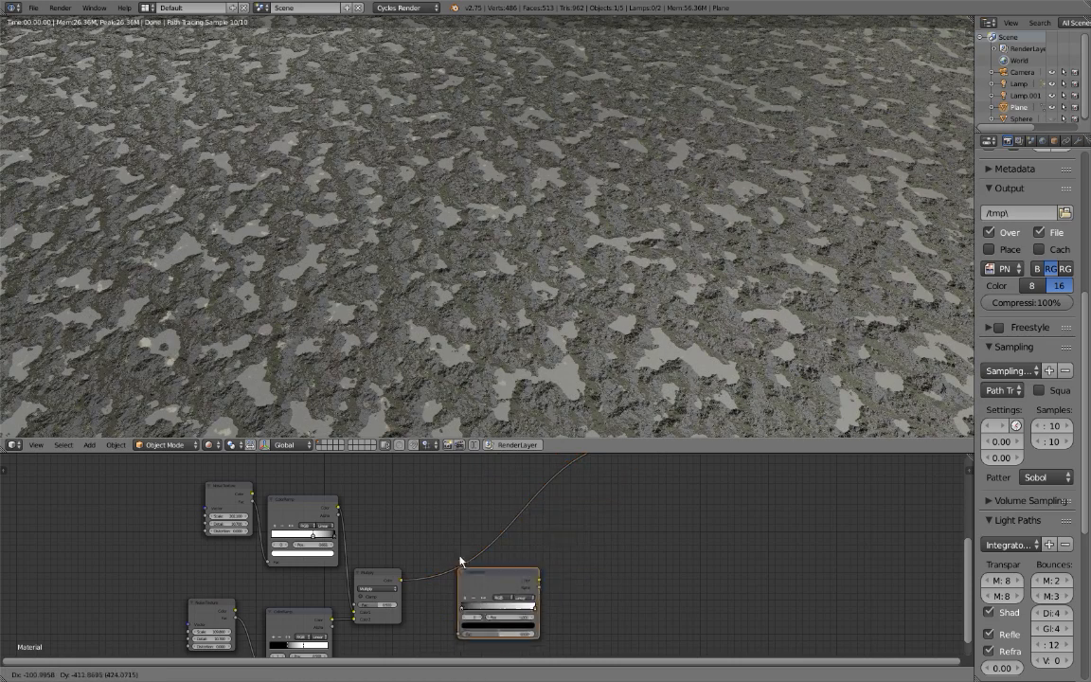
left_click(485, 510)
middle_click_drag(487, 513, 364, 567)
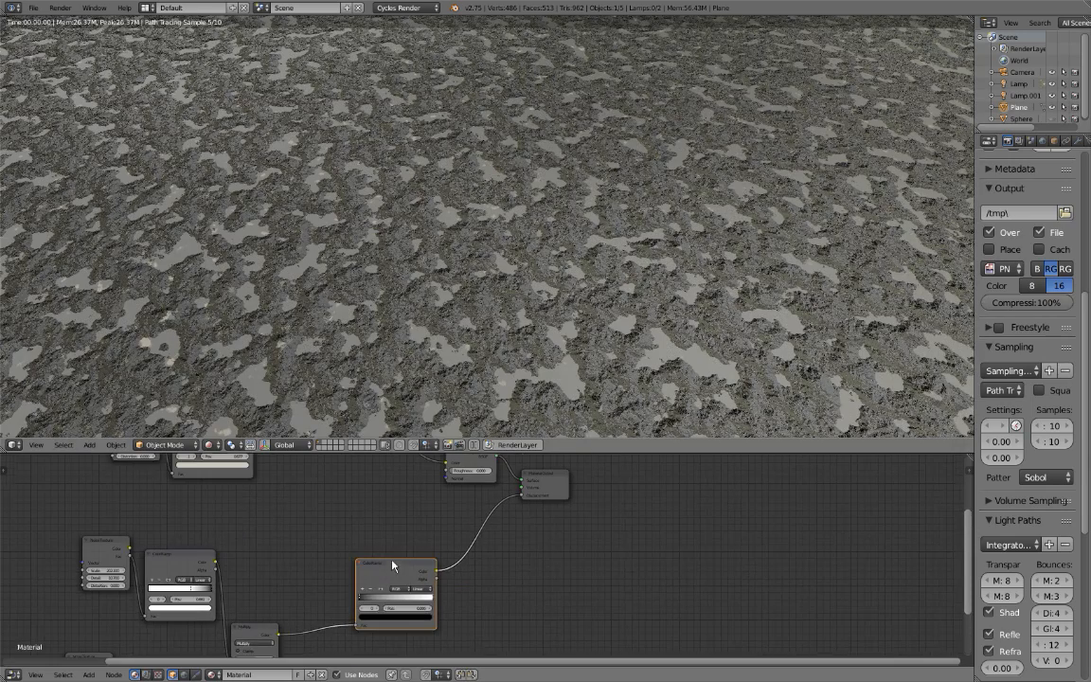
Weaken the displacement by darkening the new ColorRamp's white stop to a dark grey with a value of about 0.3.
left_click_drag(404, 568, 446, 516)
scroll(446, 517, "up", 3)
scroll(446, 520, "up", 3)
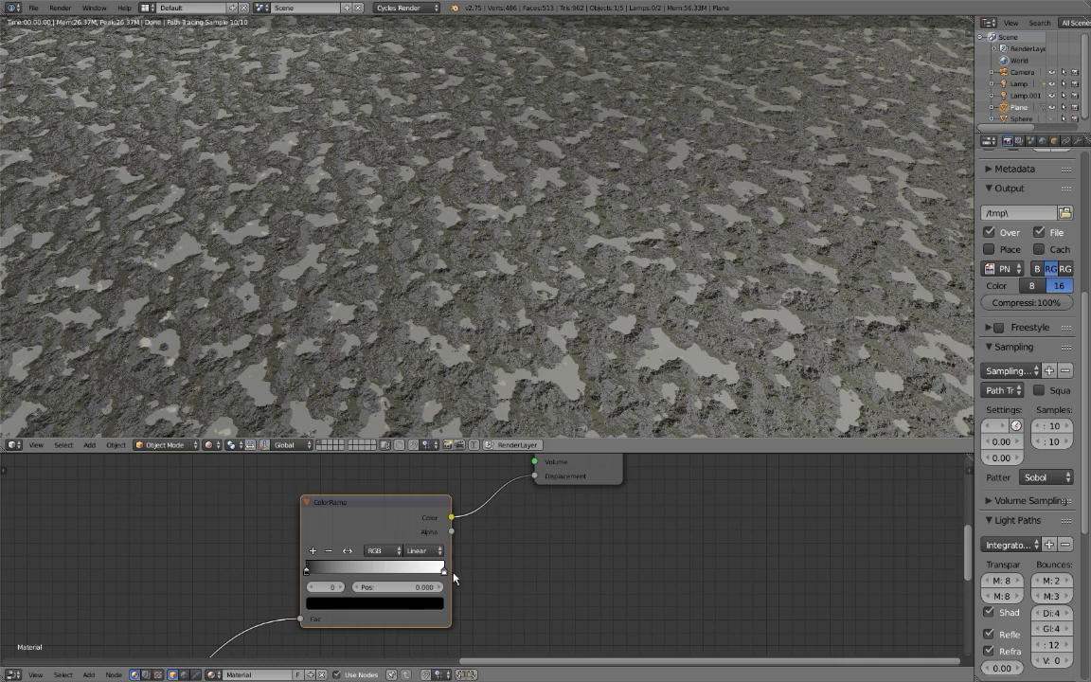
left_click(445, 571)
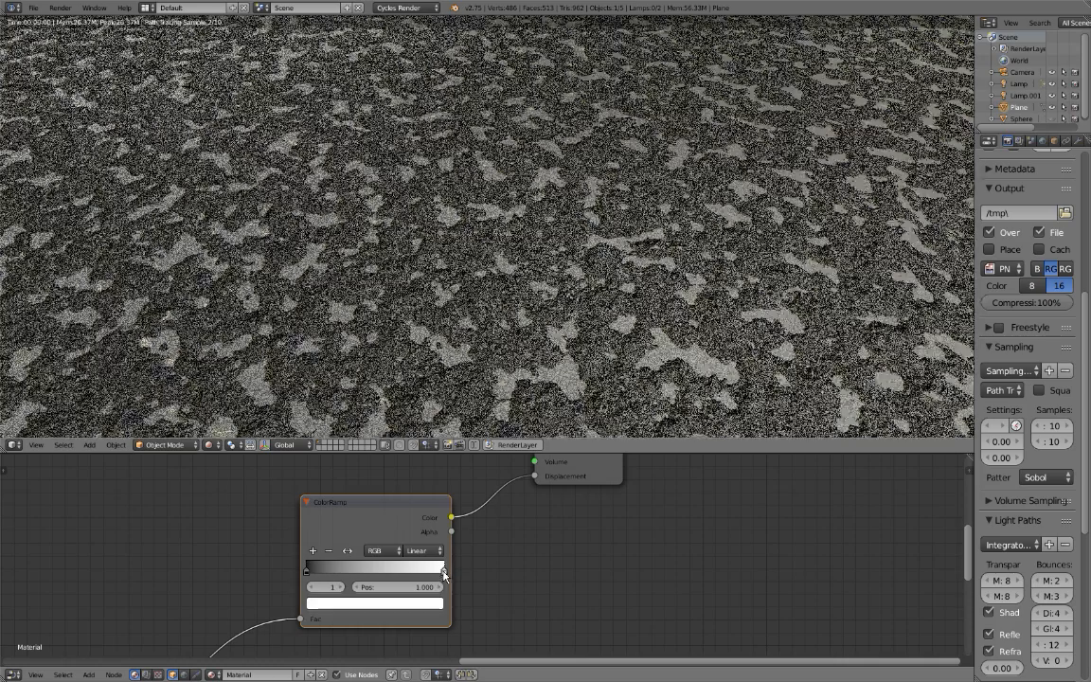
left_click(431, 607)
scroll(431, 609, "down", 9)
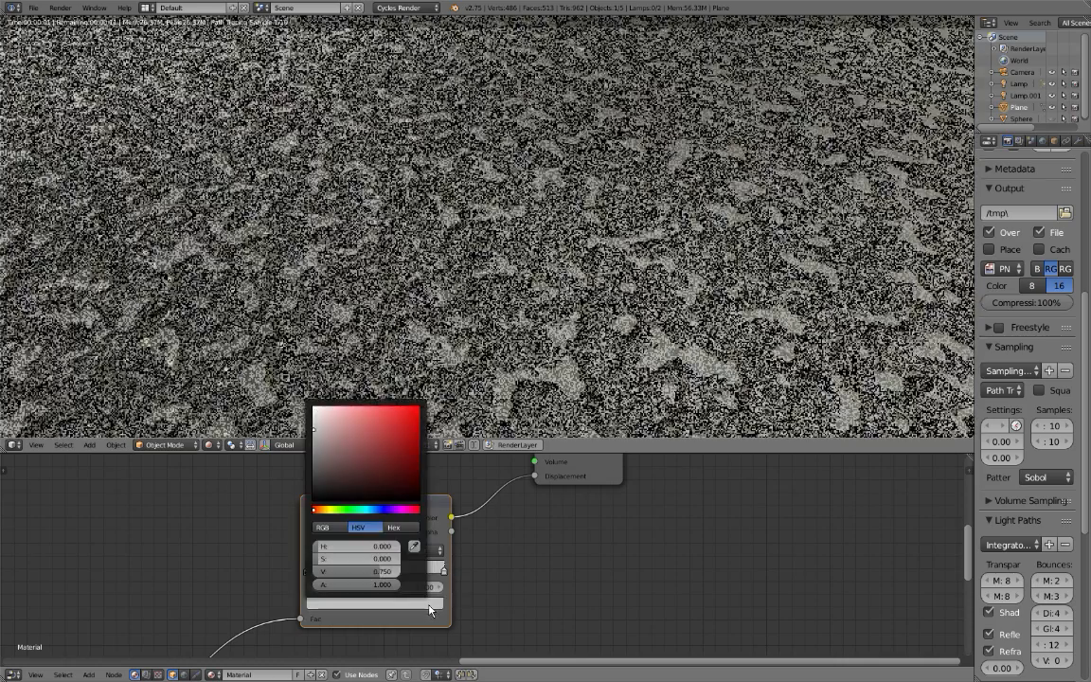
scroll(431, 609, "down", 5)
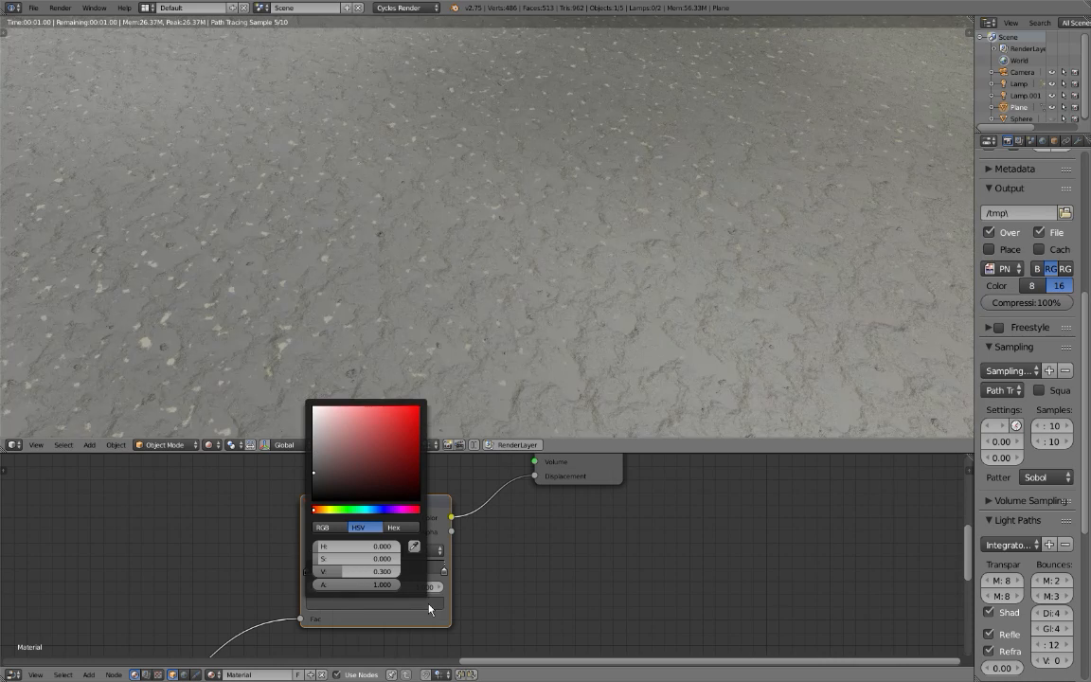
scroll(429, 609, "up", 2)
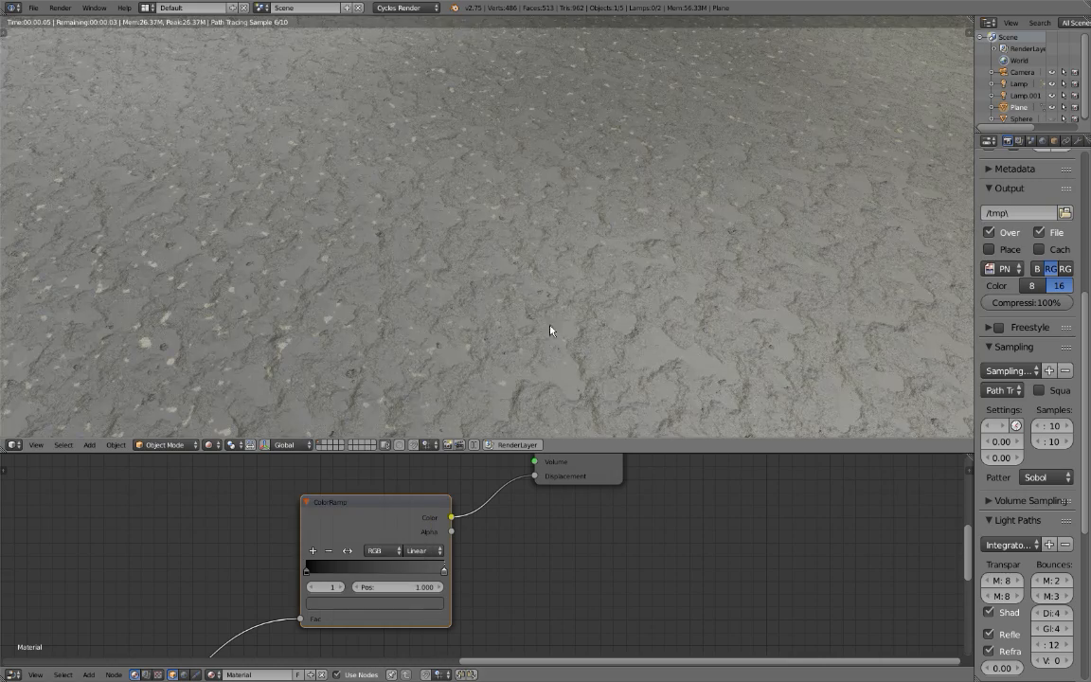
Inspect the softened relief on the plane and flip the final displacement ColorRamp to invert it.
middle_click_drag(502, 317, 585, 376)
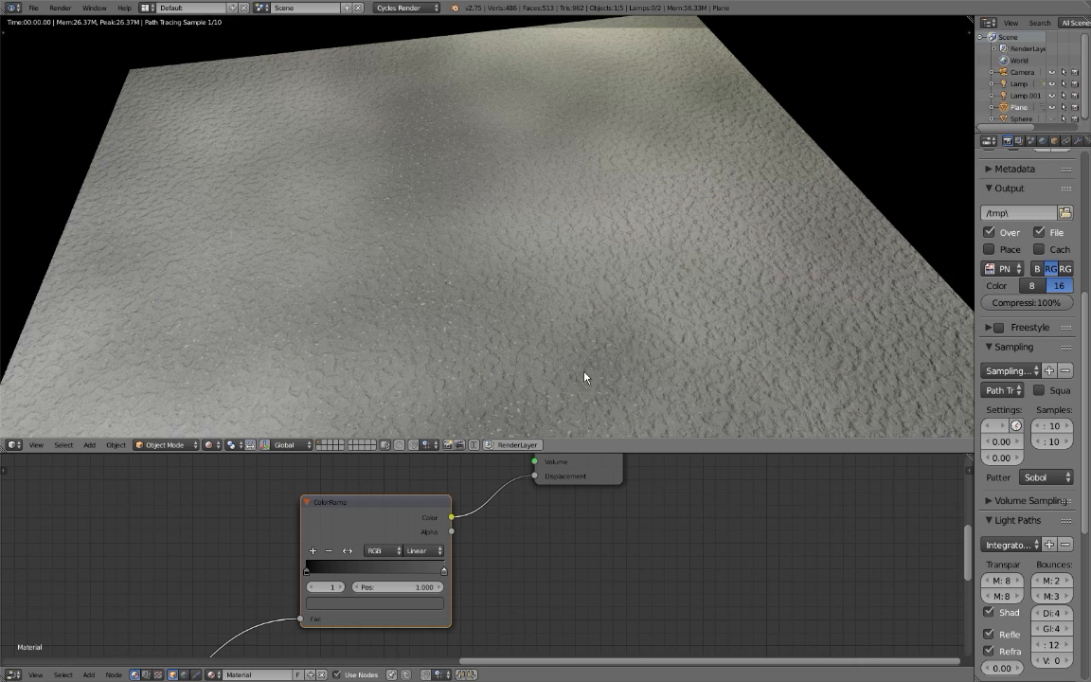
scroll(481, 320, "up", 5)
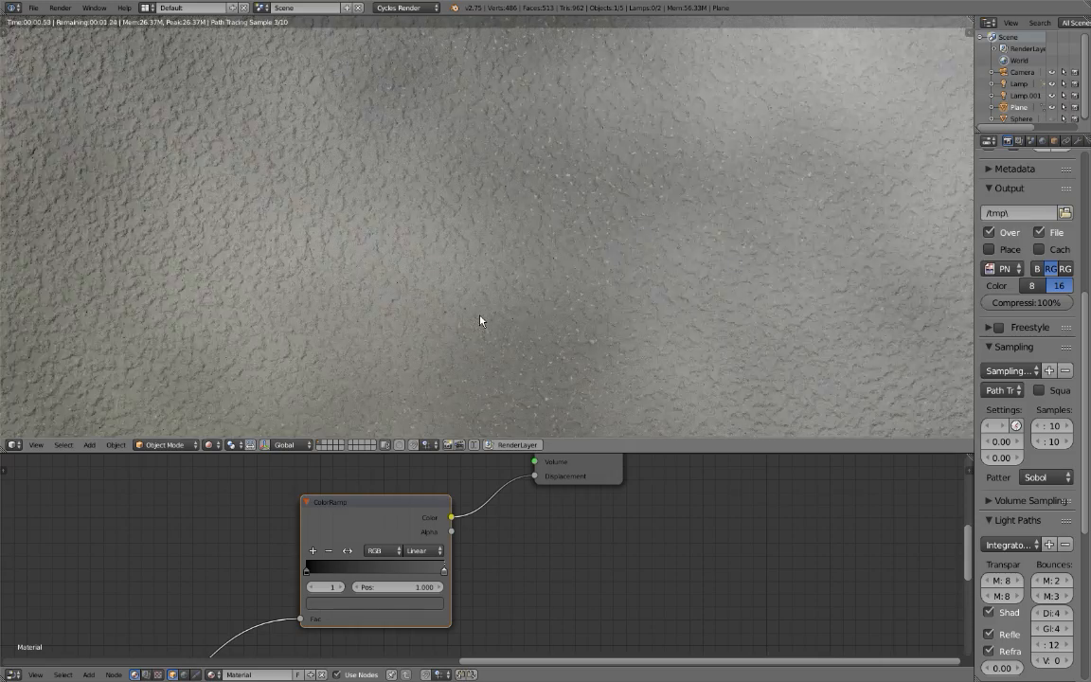
scroll(480, 320, "up", 4)
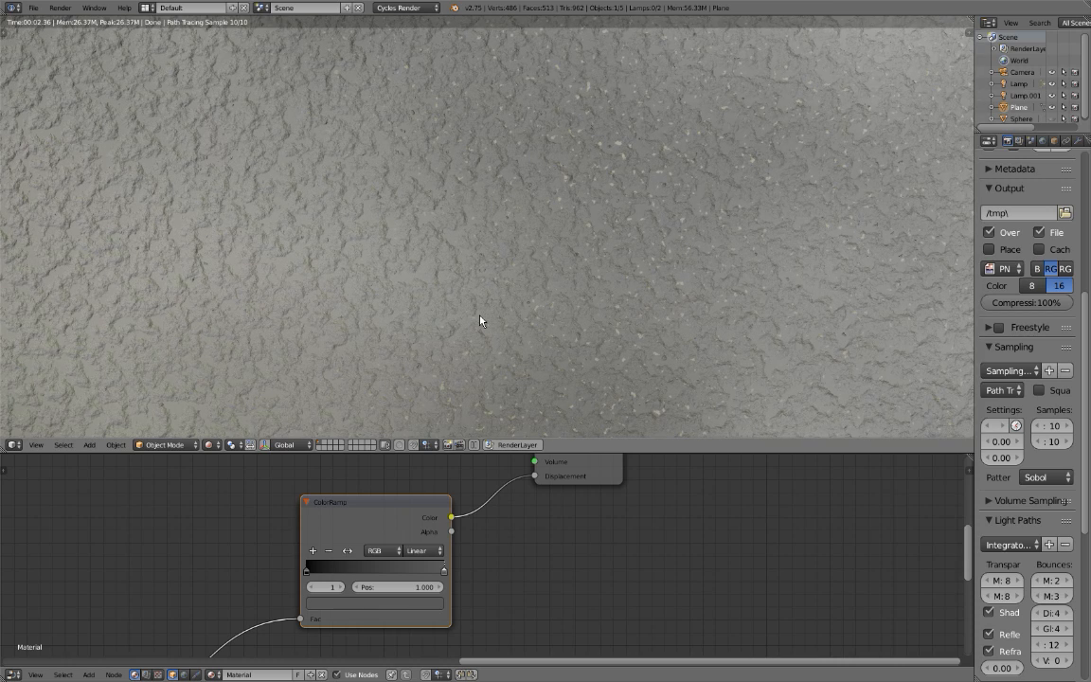
scroll(480, 320, "up", 1)
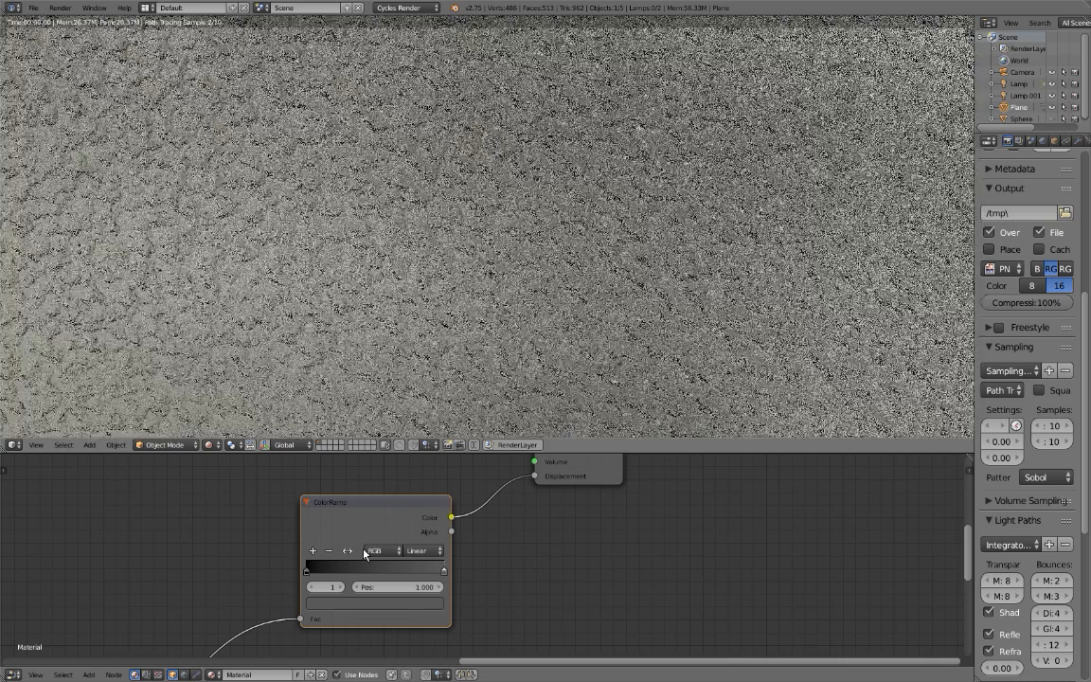
left_click(348, 553)
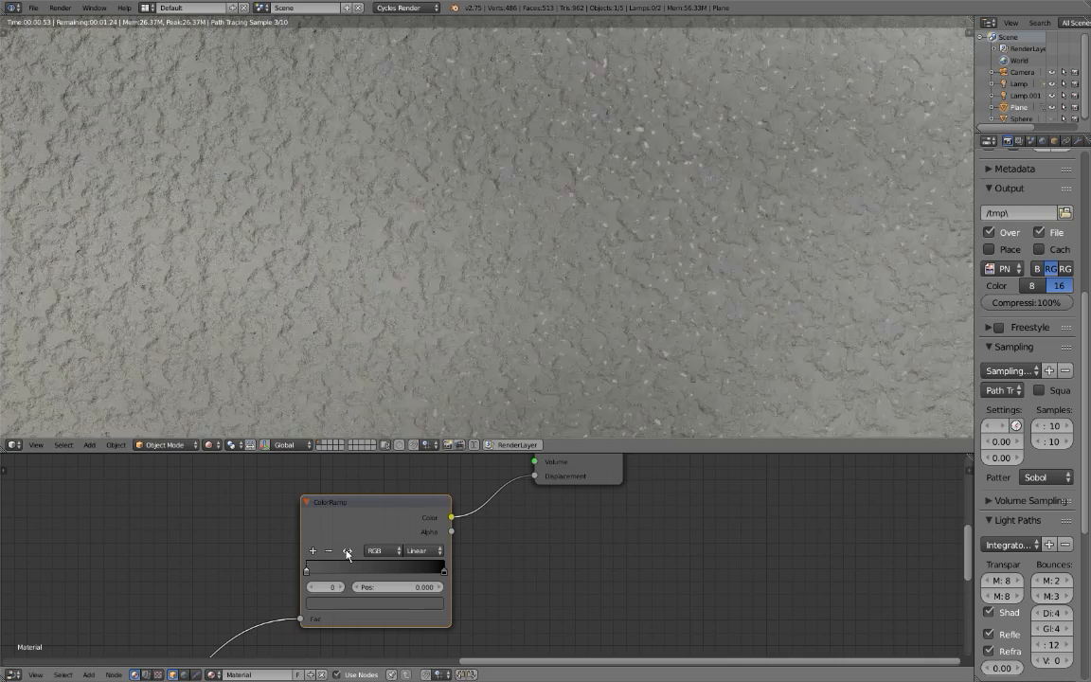